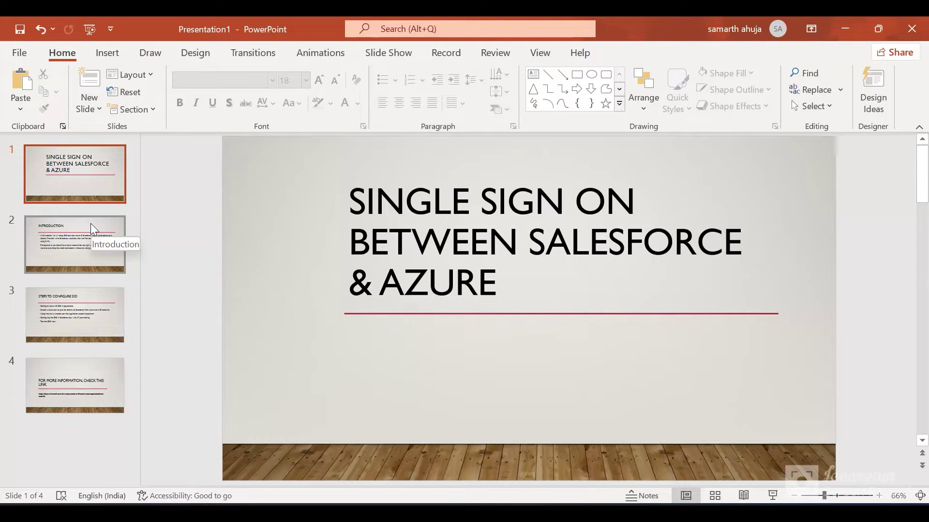
Display slide 2, Introduction, which lists an Azure account as the prerequisite.
{"action": "left_click", "coordinate": [91, 226]}
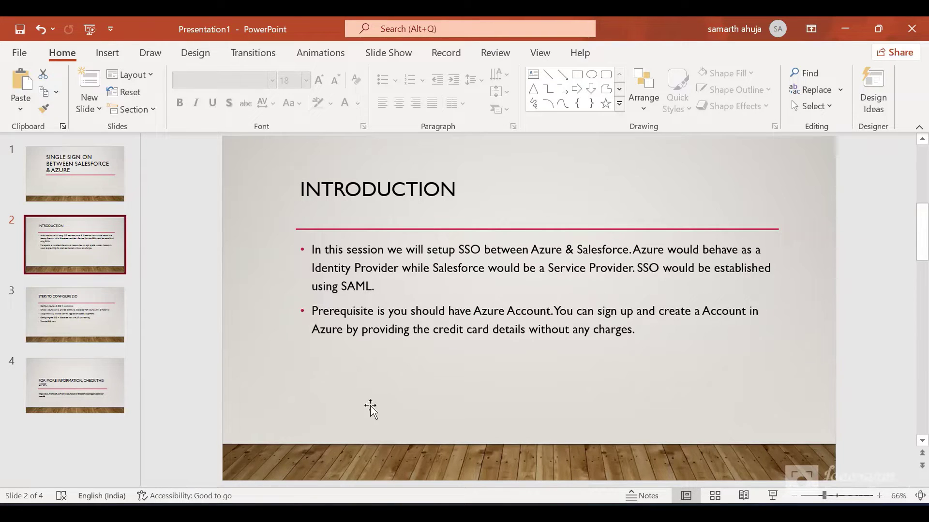
Display slide 3, Steps to Configure SSO, with its five setup steps.
{"action": "left_click", "coordinate": [72, 298]}
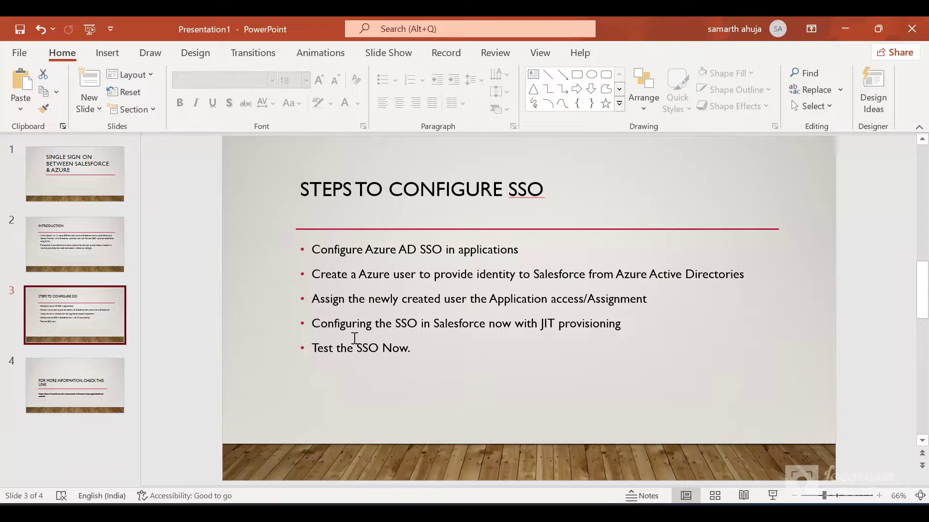
In a new Chrome tab, search the web for 'azure portal'.
{"action": "mouse_move", "coordinate": [558, 513]}
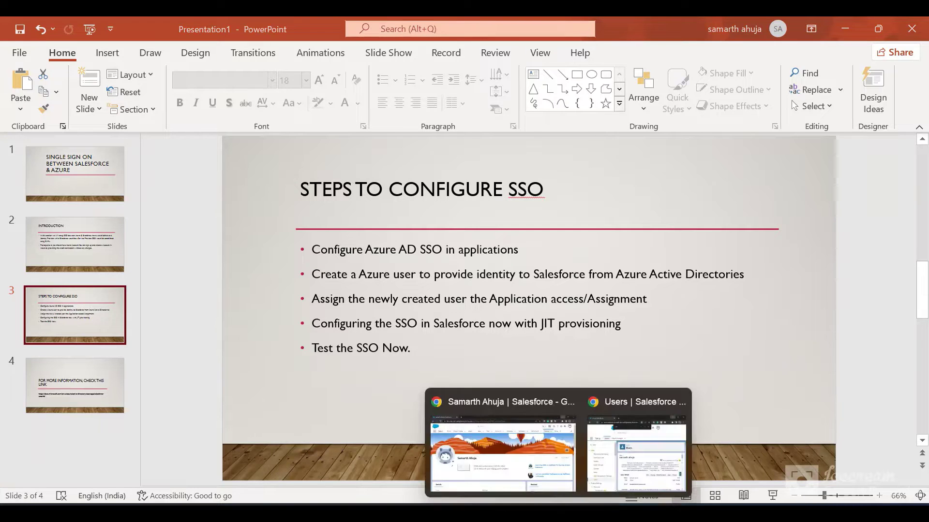
{"action": "left_click", "coordinate": [522, 460]}
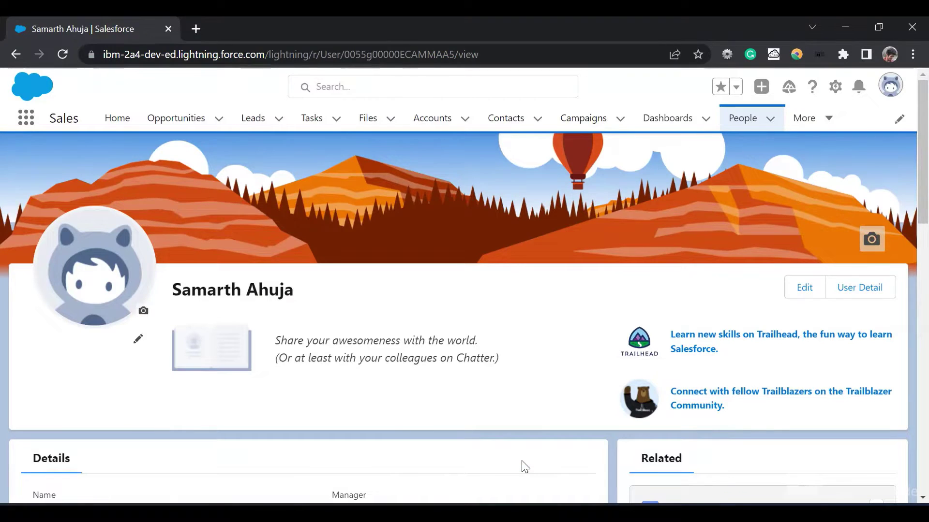
{"action": "key", "text": "ctrl+t"}
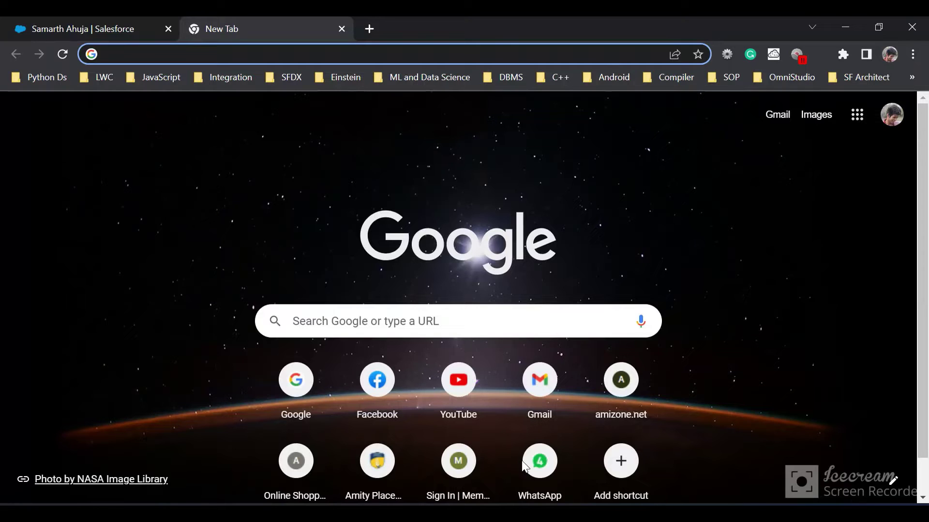
{"action": "type", "text": "azure portal"}
{"action": "key", "text": "Return"}
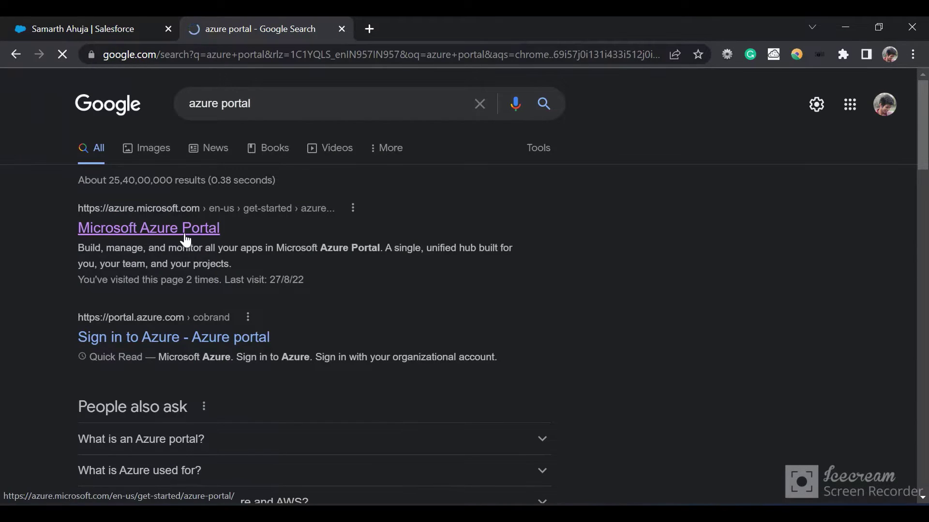
Open the Microsoft Azure Portal result and sign in with the existing personal account.
{"action": "left_click", "coordinate": [186, 239]}
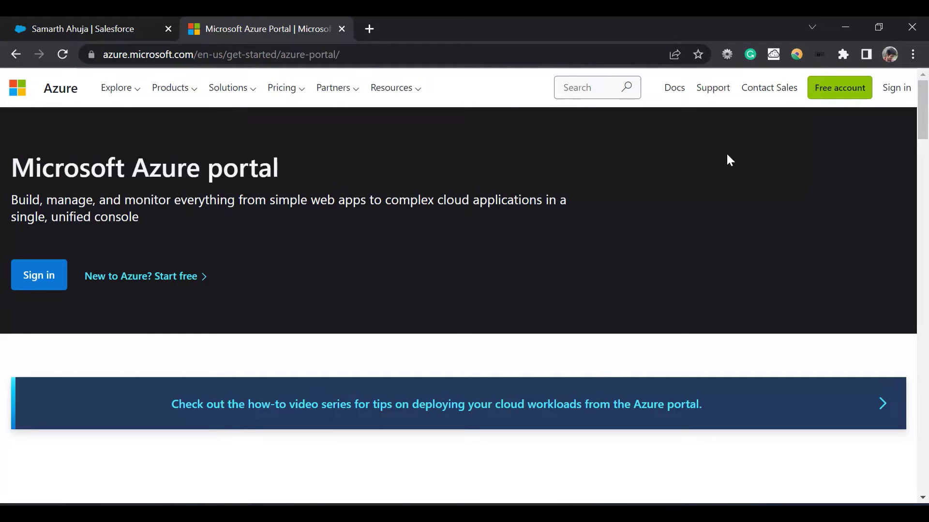
{"action": "left_click", "coordinate": [41, 285]}
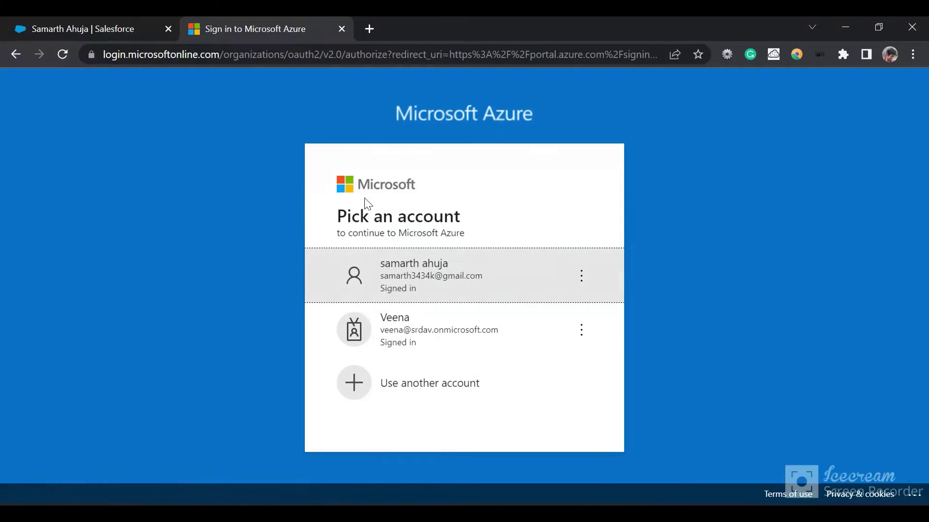
{"action": "left_click", "coordinate": [393, 262]}
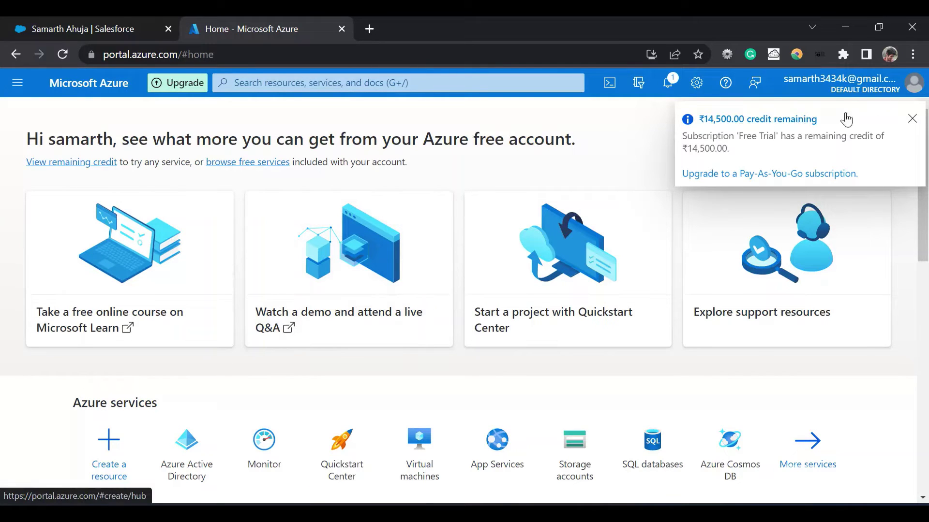
Dismiss the remaining-credit notification and open Azure Active Directory from Azure services.
{"action": "left_click", "coordinate": [912, 119]}
{"action": "scroll", "coordinate": [498, 214], "scroll_direction": "down", "scroll_amount": 2}
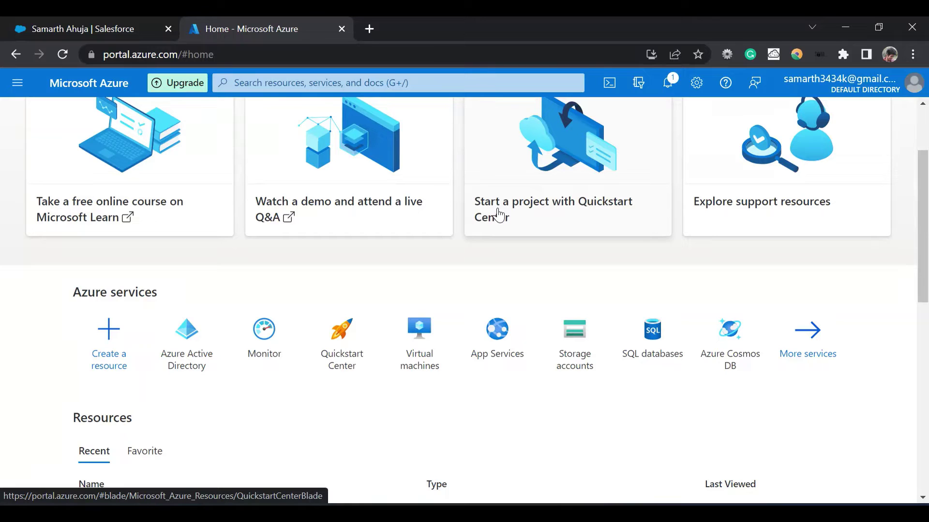
{"action": "scroll", "coordinate": [498, 215], "scroll_direction": "up", "scroll_amount": 2}
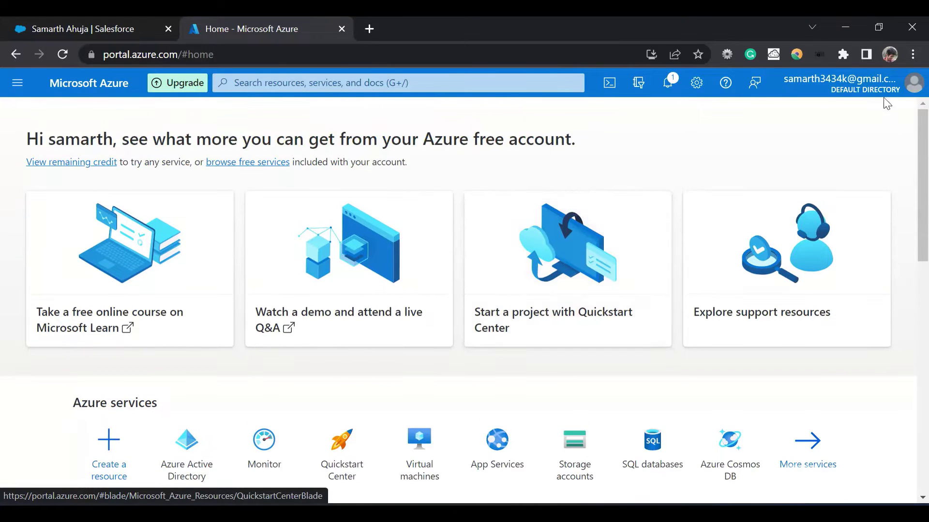
{"action": "scroll", "coordinate": [446, 207], "scroll_direction": "down", "scroll_amount": 2}
{"action": "scroll", "coordinate": [447, 209], "scroll_direction": "down", "scroll_amount": 2}
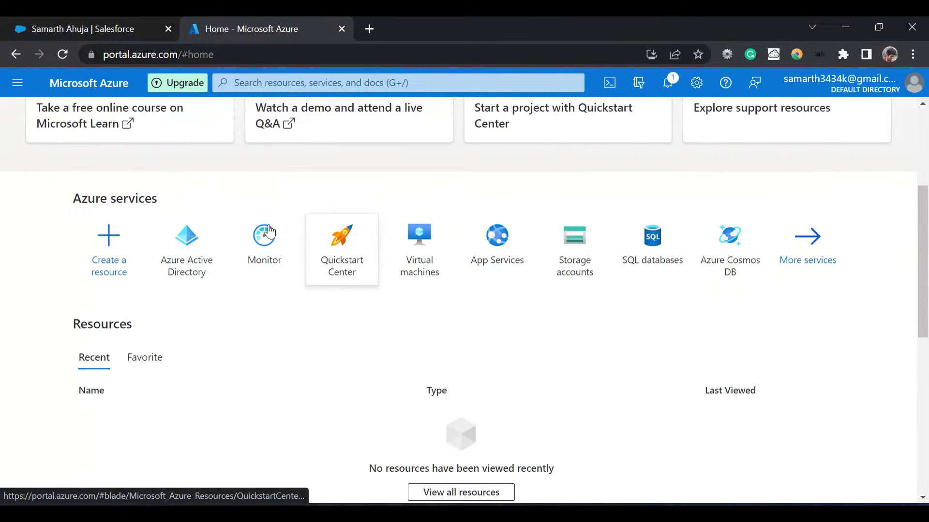
{"action": "mouse_move", "coordinate": [183, 248]}
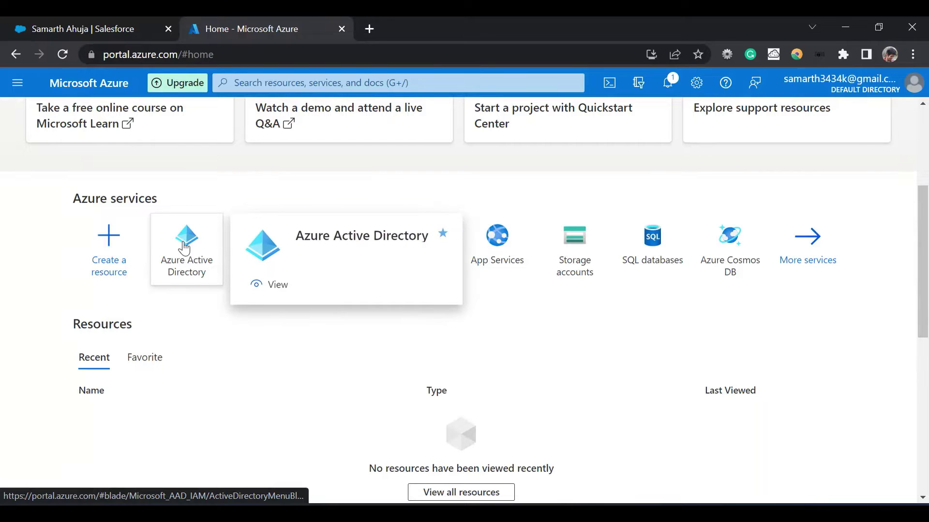
{"action": "left_click", "coordinate": [184, 248]}
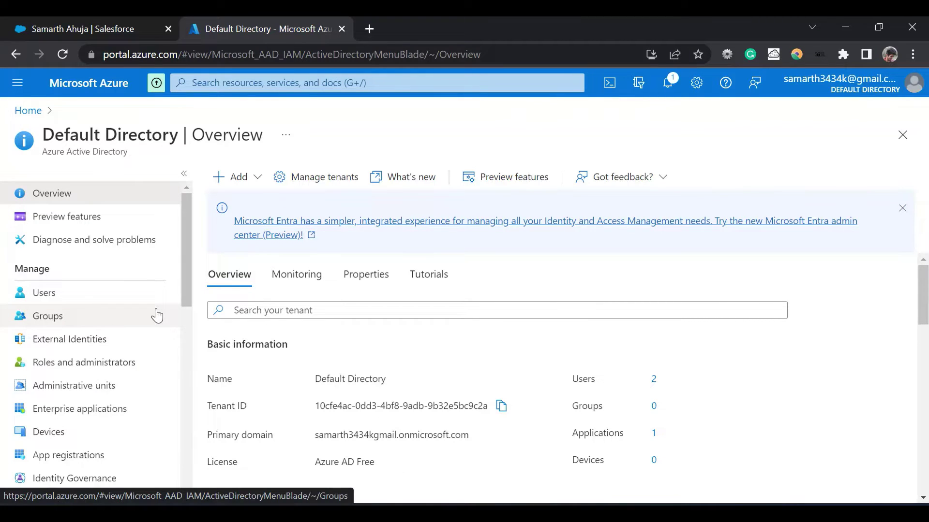
Show the Default Directory's Enterprise applications list containing the Salesforce app.
{"action": "scroll", "coordinate": [254, 334], "scroll_direction": "down", "scroll_amount": 3}
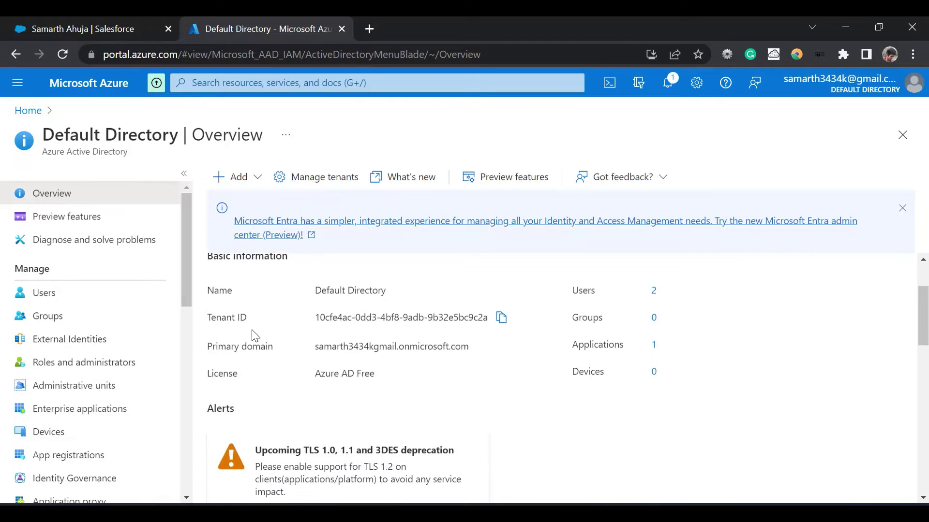
{"action": "scroll", "coordinate": [97, 356], "scroll_direction": "down", "scroll_amount": 7}
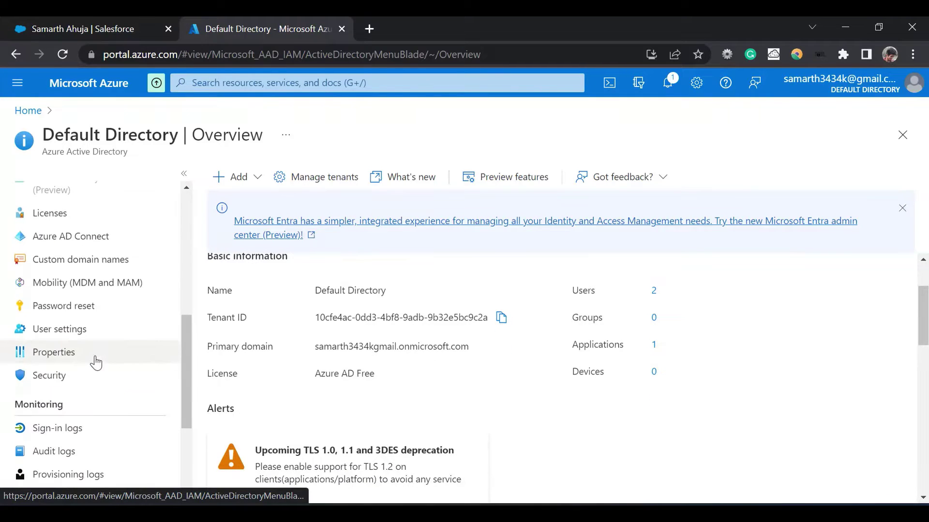
{"action": "scroll", "coordinate": [130, 304], "scroll_direction": "up", "scroll_amount": 5}
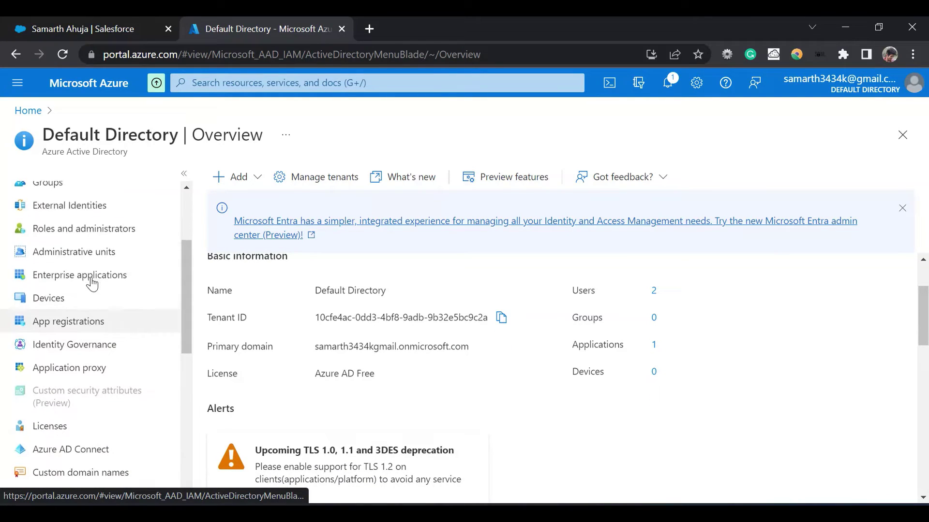
{"action": "left_click", "coordinate": [81, 277]}
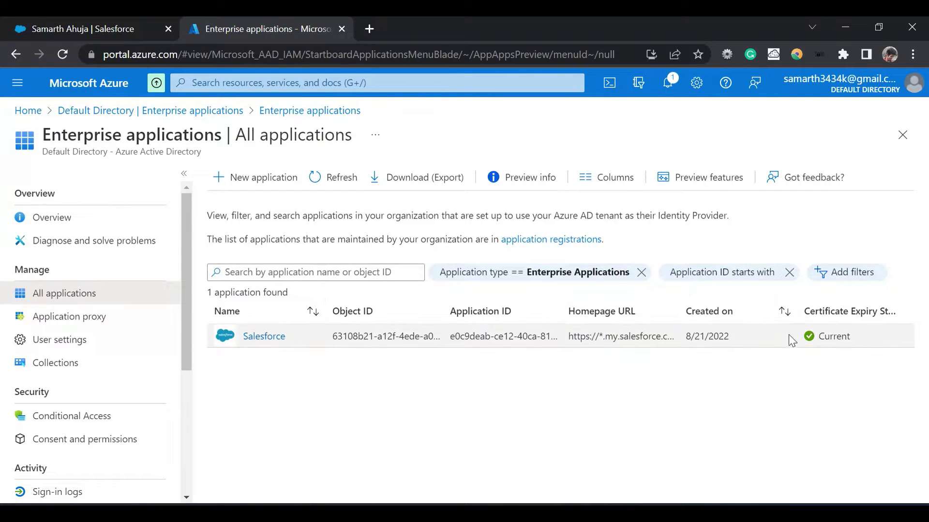
{"action": "left_click", "coordinate": [269, 272]}
{"action": "type", "text": "Salesforce"}
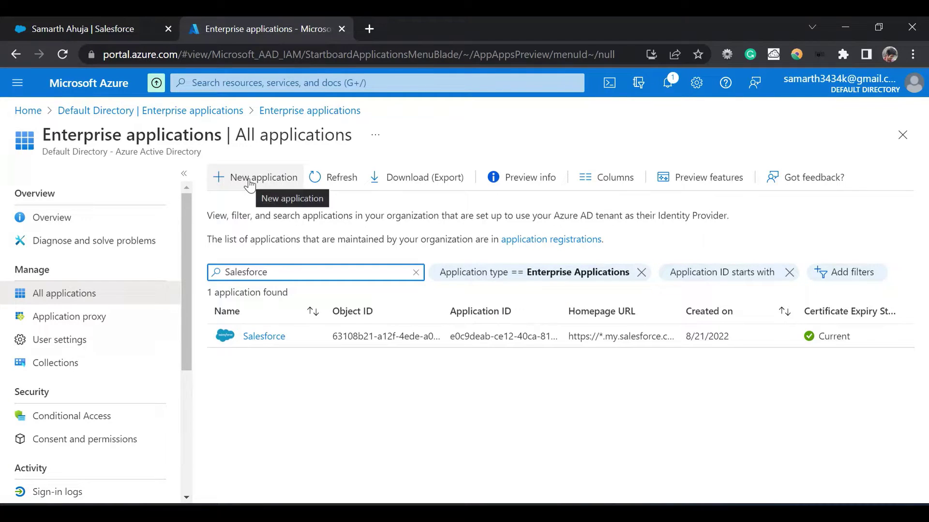
{"action": "left_click", "coordinate": [249, 184]}
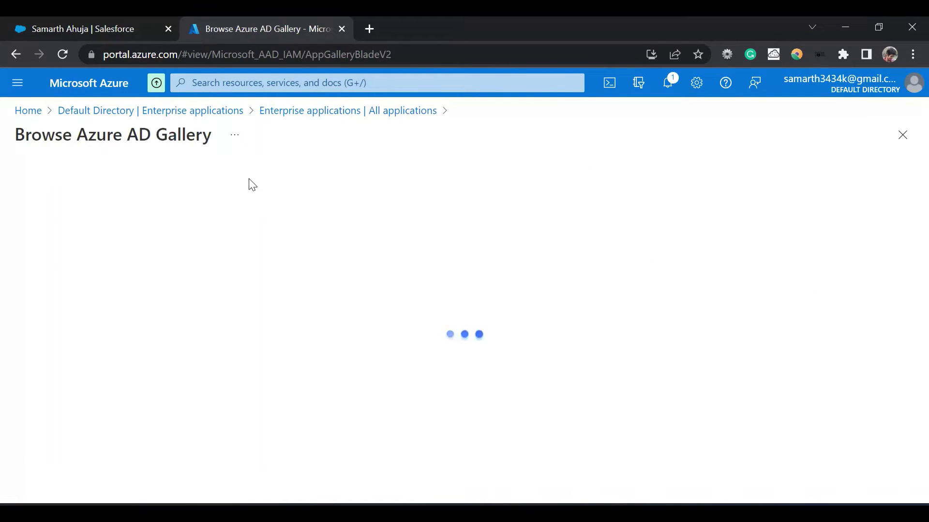
{"action": "left_click", "coordinate": [183, 263]}
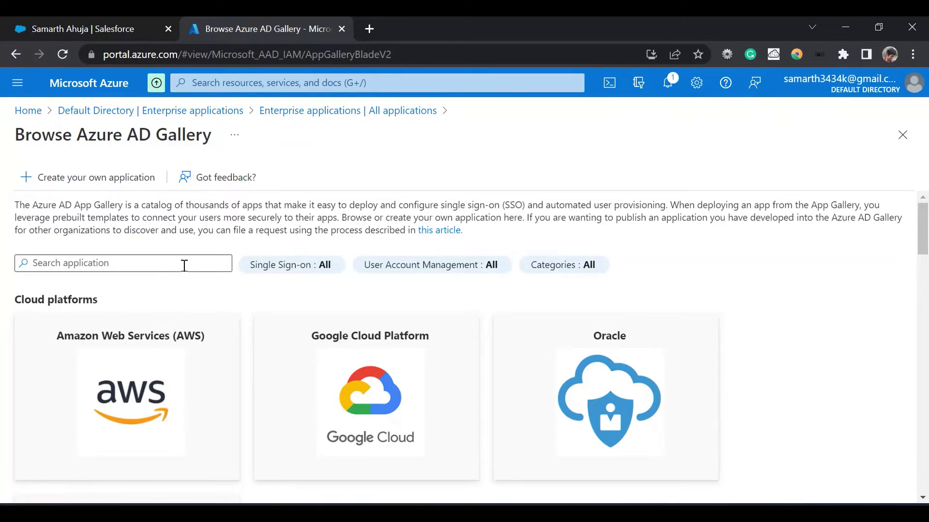
{"action": "type", "text": "Salesforce"}
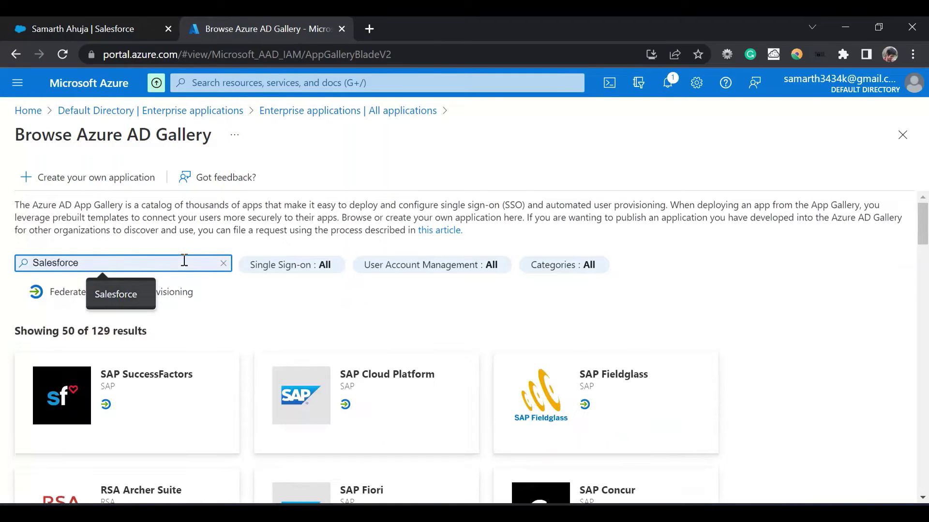
{"action": "scroll", "coordinate": [133, 278], "scroll_direction": "down", "scroll_amount": 2}
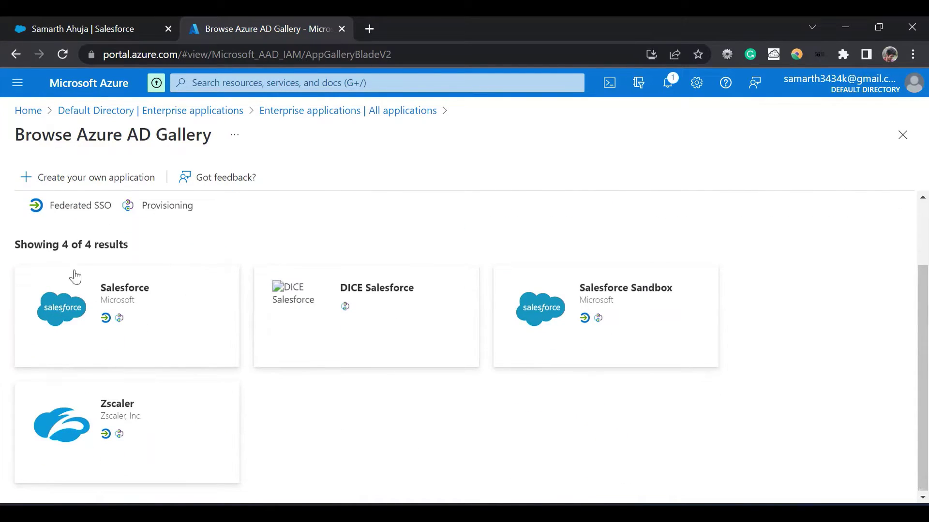
{"action": "left_click", "coordinate": [16, 54]}
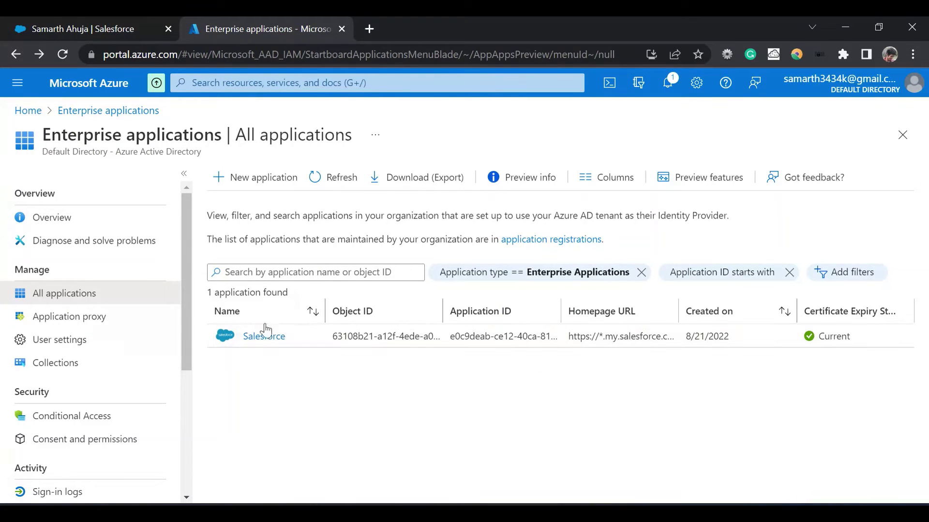
{"action": "left_click", "coordinate": [266, 339]}
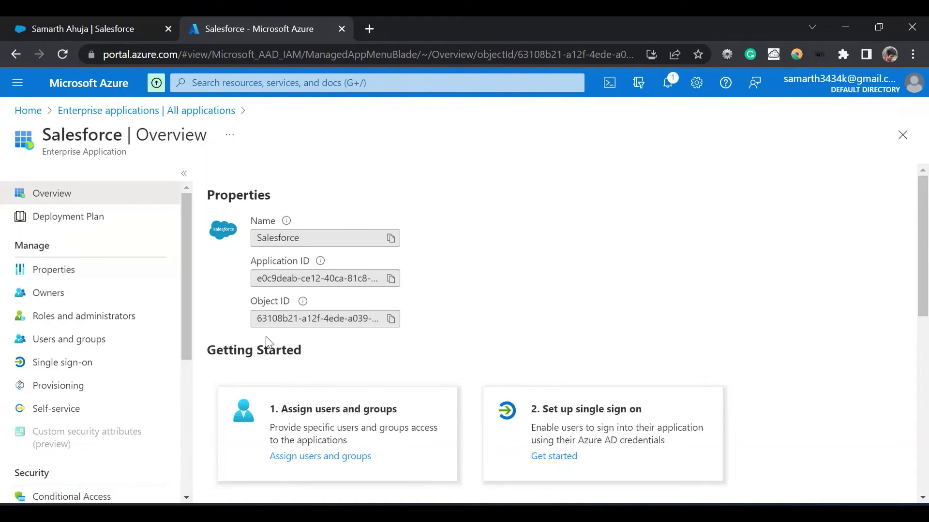
{"action": "scroll", "coordinate": [266, 338], "scroll_direction": "down", "scroll_amount": 4}
{"action": "scroll", "coordinate": [266, 338], "scroll_direction": "down", "scroll_amount": 2}
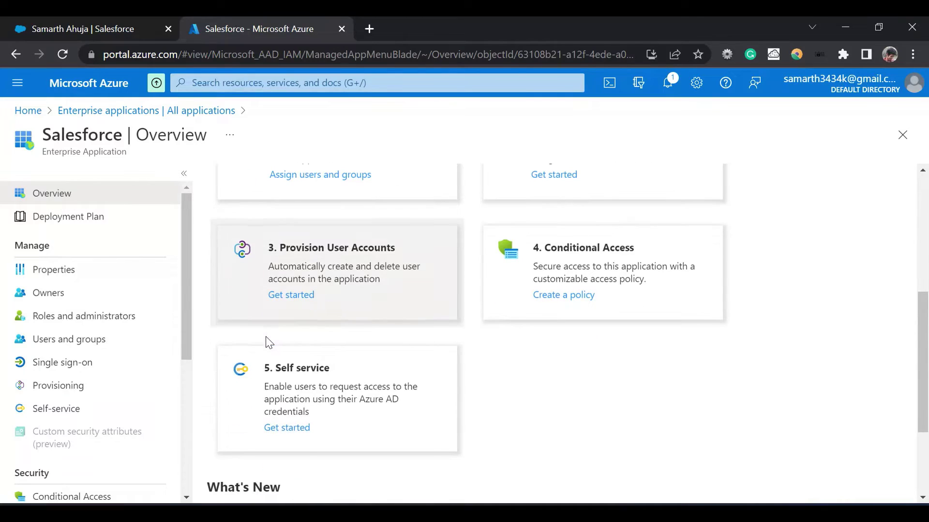
{"action": "scroll", "coordinate": [425, 286], "scroll_direction": "down", "scroll_amount": 2}
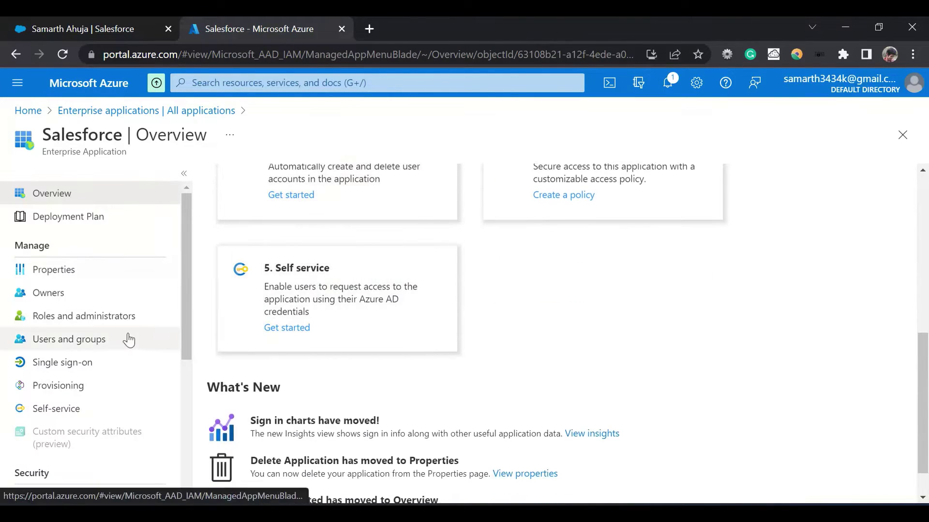
{"action": "scroll", "coordinate": [363, 304], "scroll_direction": "down", "scroll_amount": 1}
{"action": "scroll", "coordinate": [363, 305], "scroll_direction": "up", "scroll_amount": 9}
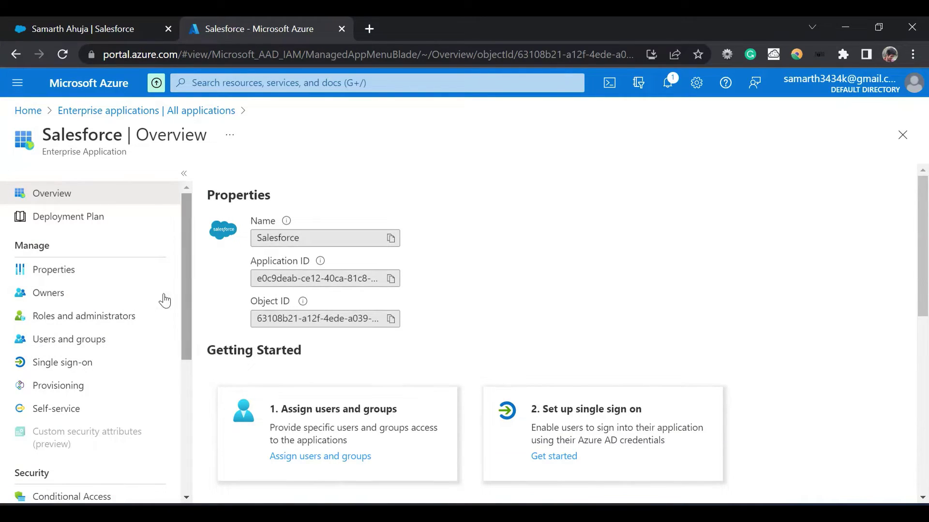
{"action": "left_click", "coordinate": [101, 366]}
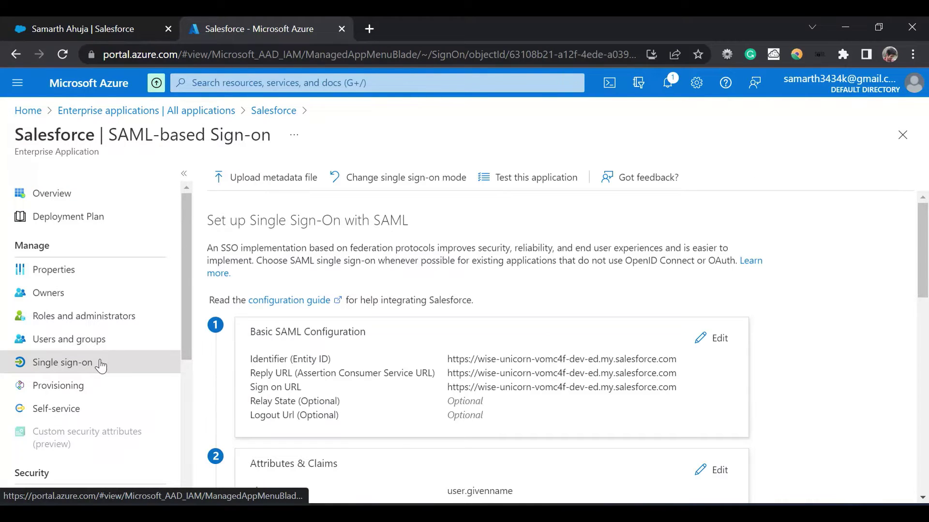
{"action": "scroll", "coordinate": [354, 290], "scroll_direction": "down", "scroll_amount": 10}
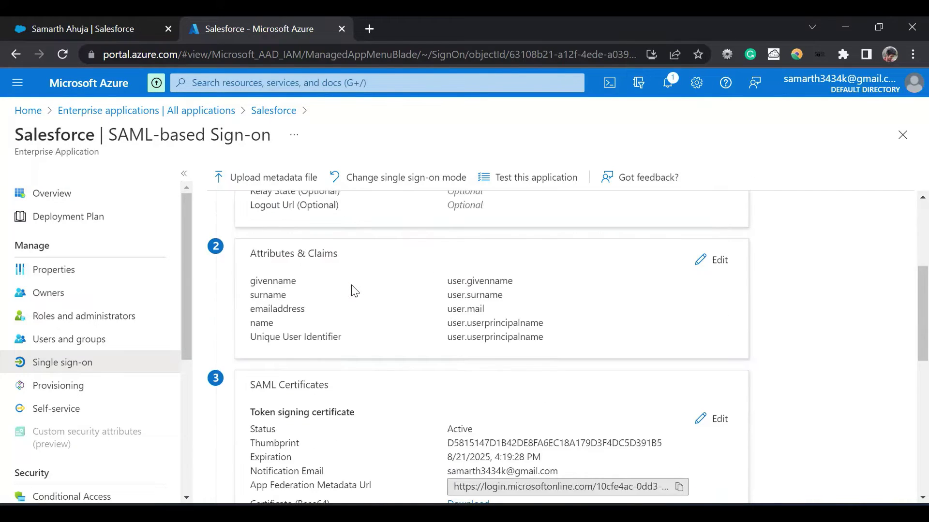
{"action": "scroll", "coordinate": [352, 285], "scroll_direction": "up", "scroll_amount": 10}
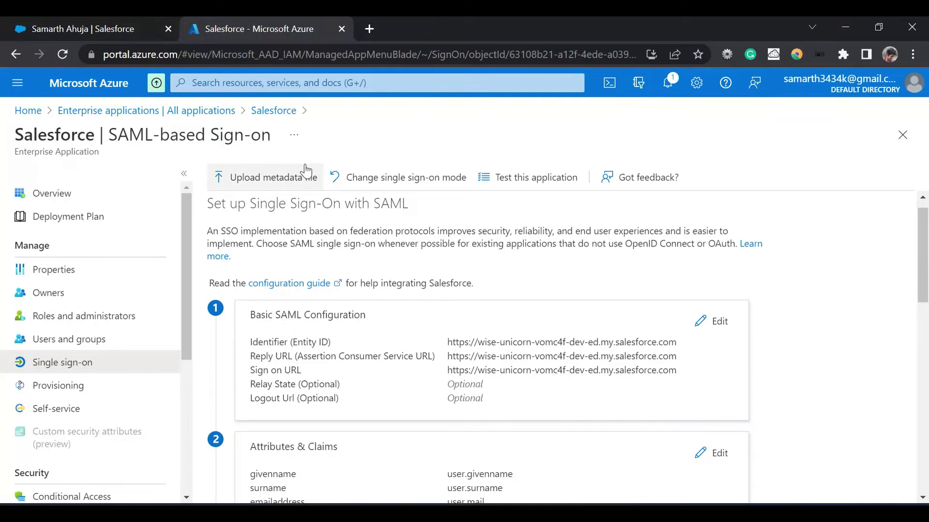
Open Salesforce Setup in a new tab from the gear menu and close the old profile tab.
{"action": "left_click", "coordinate": [114, 27]}
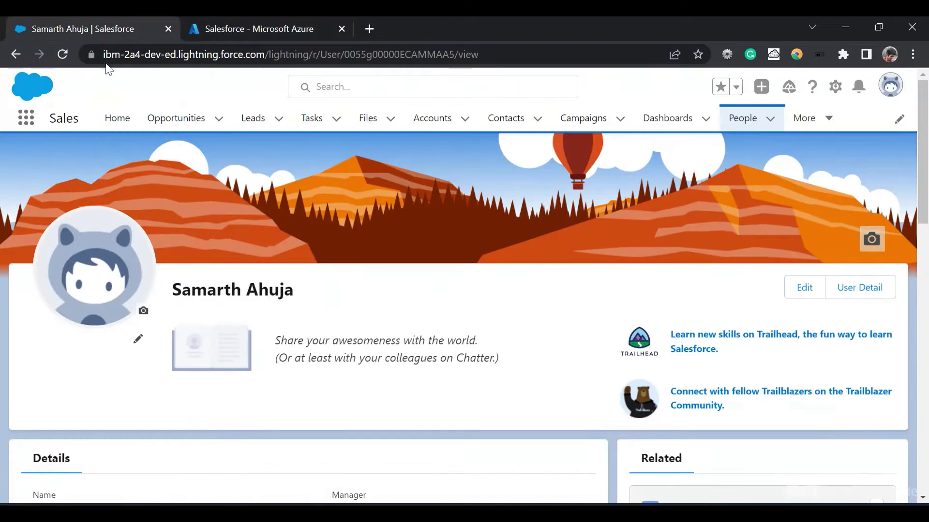
{"action": "left_click", "coordinate": [842, 86]}
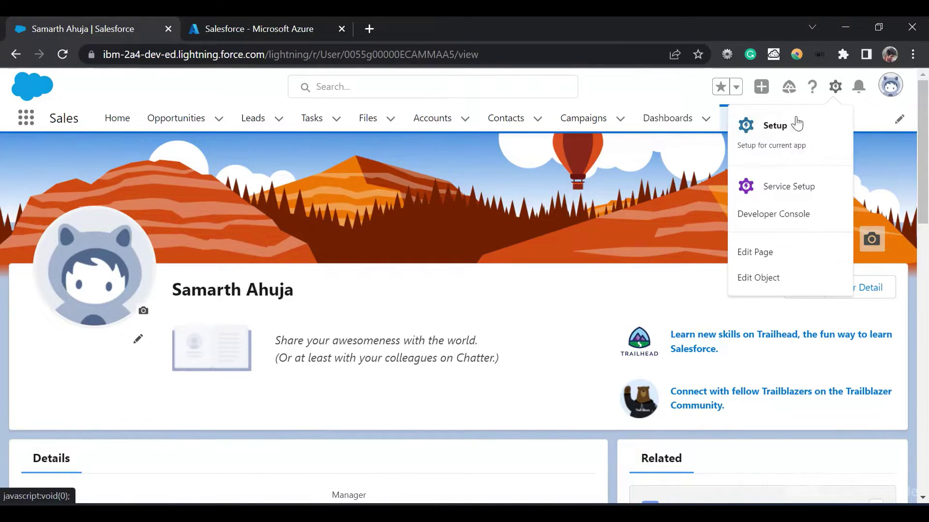
{"action": "left_click", "coordinate": [790, 126]}
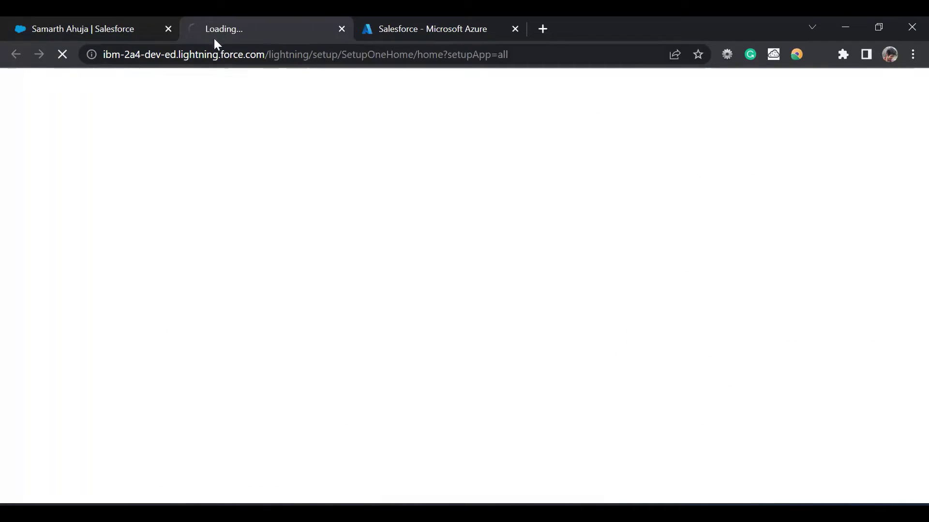
{"action": "left_click", "coordinate": [169, 29]}
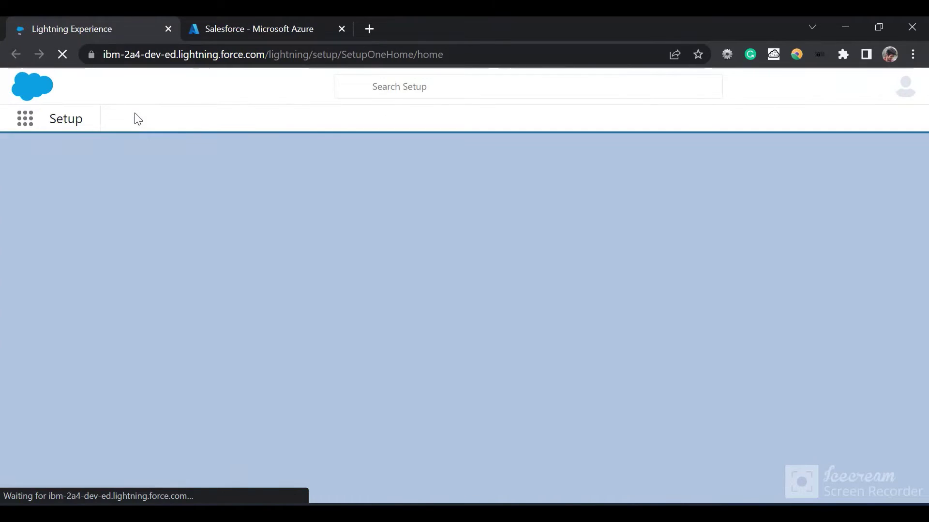
Search Setup's Quick Find for 'my dom' and open the My Domain settings.
{"action": "left_click", "coordinate": [107, 153]}
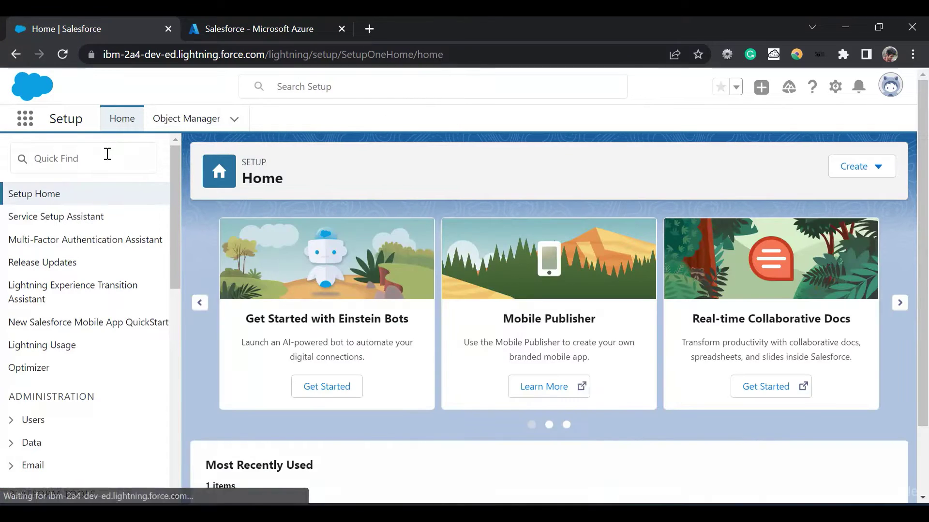
{"action": "left_click", "coordinate": [108, 154]}
{"action": "type", "text": "my dom"}
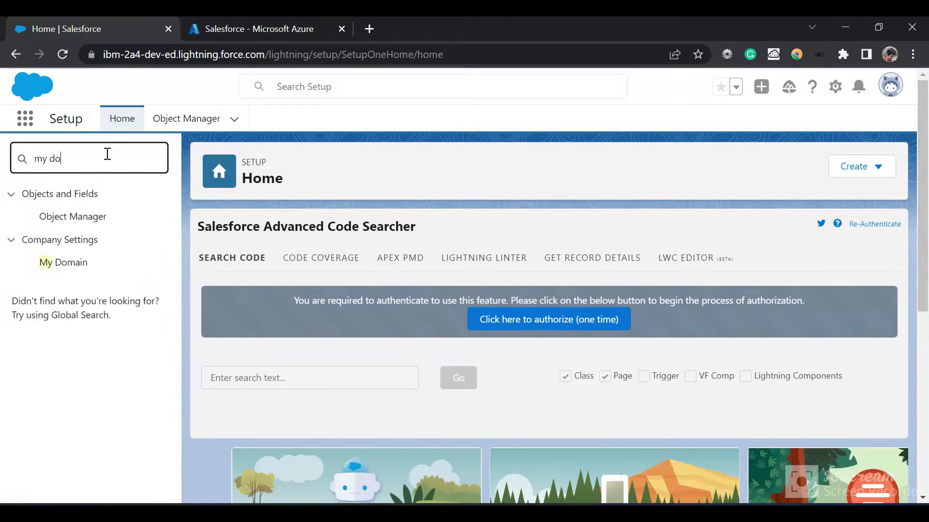
{"action": "left_click", "coordinate": [61, 219]}
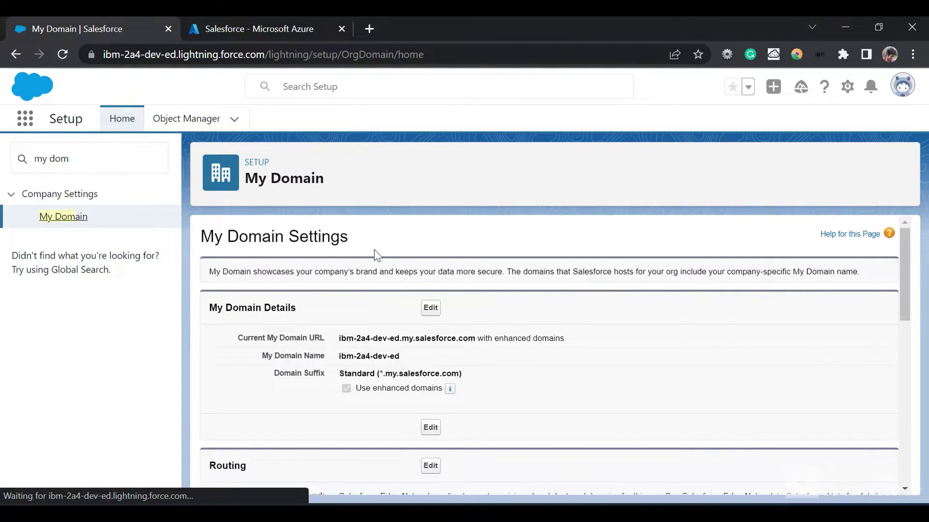
Select the domain URL ibm-2a4-dev-ed.my.salesforce.com and return to the Azure SAML page.
{"action": "scroll", "coordinate": [376, 256], "scroll_direction": "down", "scroll_amount": 1}
{"action": "scroll", "coordinate": [441, 306], "scroll_direction": "down", "scroll_amount": 1}
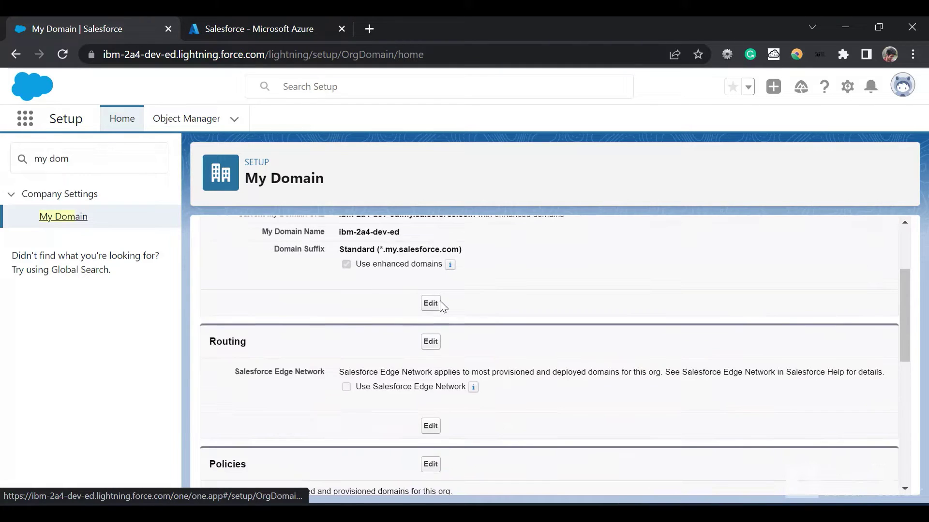
{"action": "scroll", "coordinate": [440, 306], "scroll_direction": "up", "scroll_amount": 1}
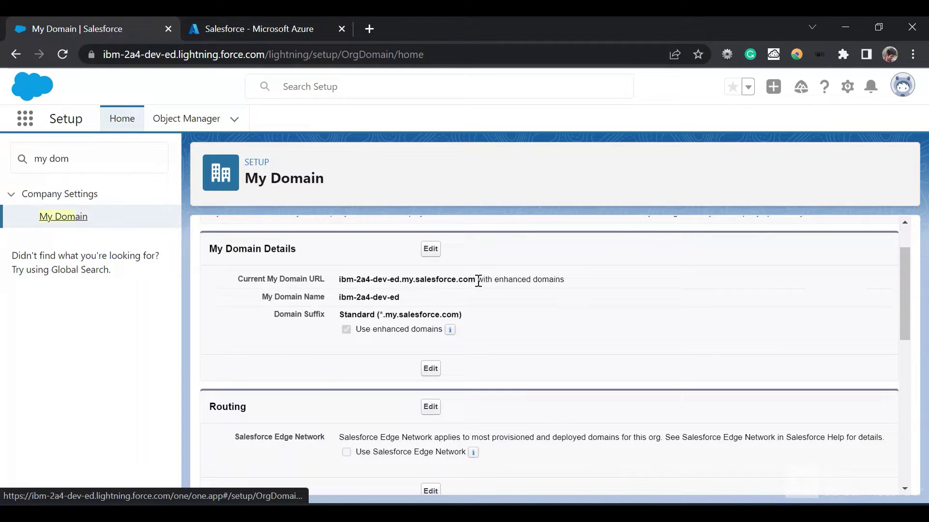
{"action": "left_click_drag", "start_coordinate": [476, 279], "coordinate": [344, 279]}
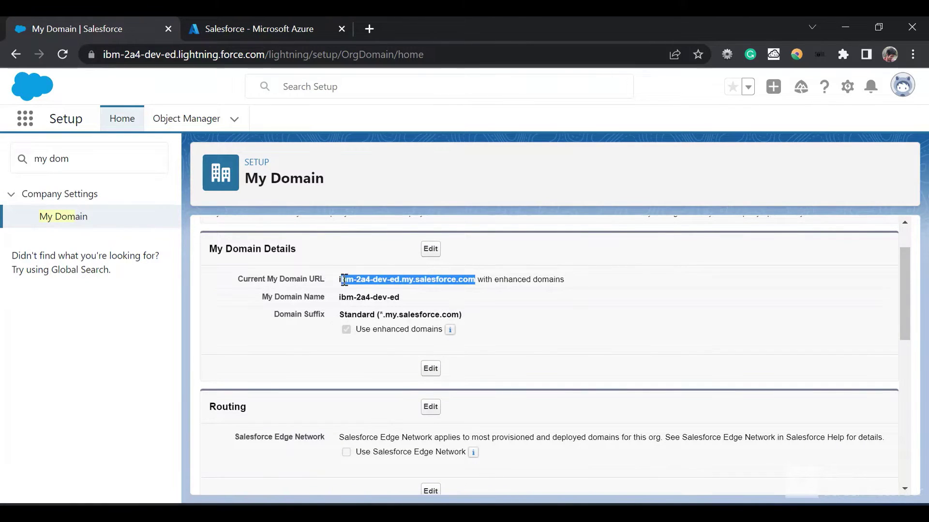
{"action": "left_click", "coordinate": [261, 21]}
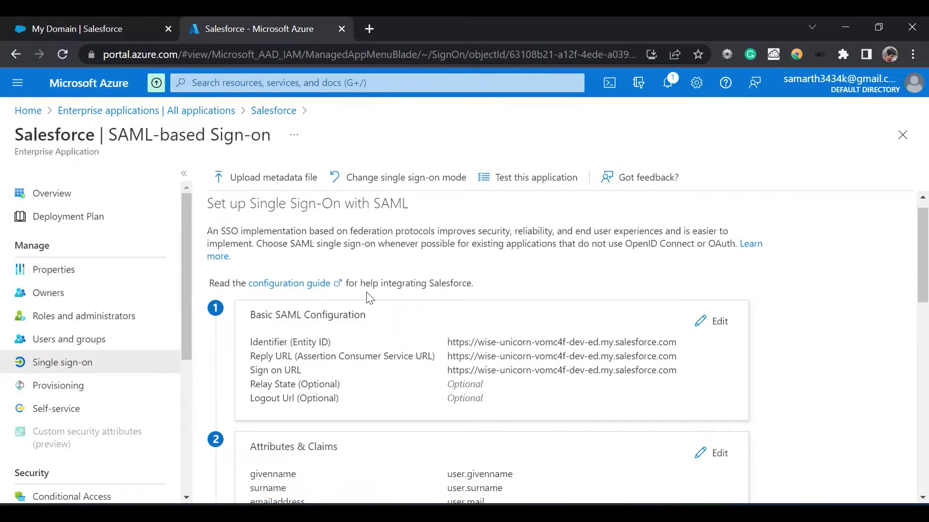
Edit Basic SAML Configuration and replace the Identifier host with ibm-2a4-dev-ed.my.salesforce.com.
{"action": "left_click", "coordinate": [707, 324]}
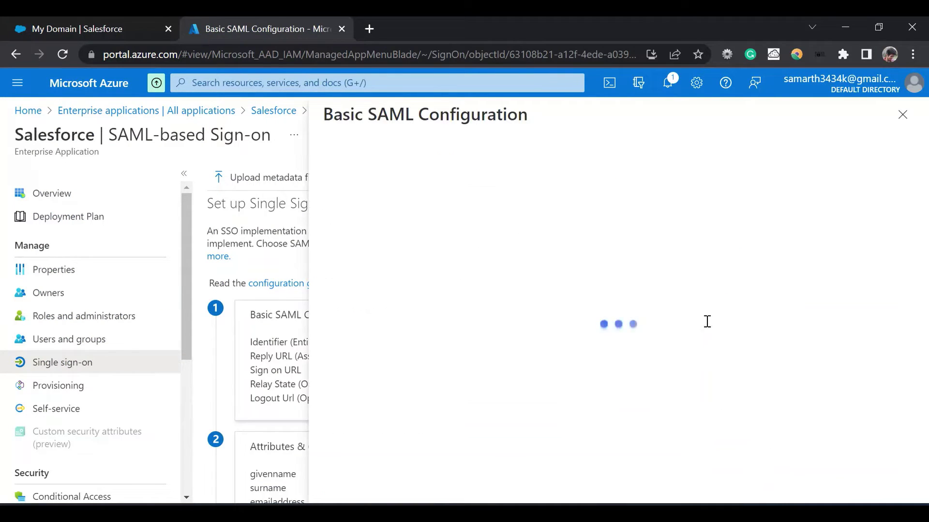
{"action": "left_click", "coordinate": [578, 317]}
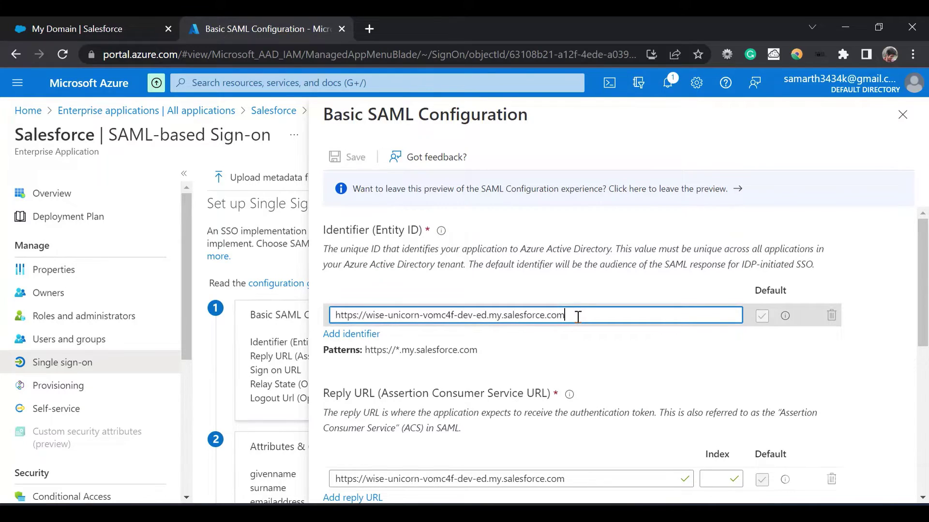
{"action": "left_click_drag", "start_coordinate": [584, 317], "coordinate": [368, 319]}
{"action": "type", "text": "ipm-2a4-dev-ed.my.salesforce.com"}
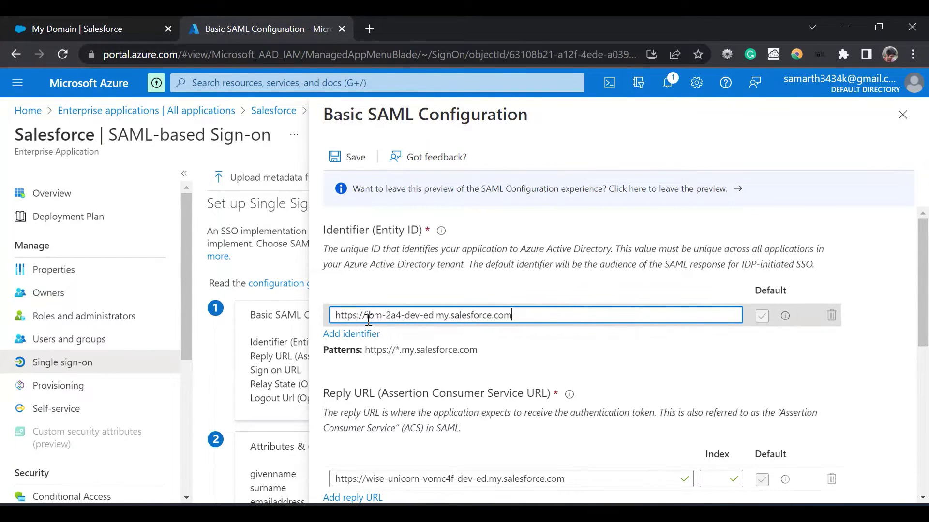
Replace the Reply URL and Sign on URL hosts with ibm-2a4-dev-ed.my.salesforce.com.
{"action": "scroll", "coordinate": [368, 319], "scroll_direction": "down", "scroll_amount": 2}
{"action": "scroll", "coordinate": [369, 319], "scroll_direction": "up", "scroll_amount": 2}
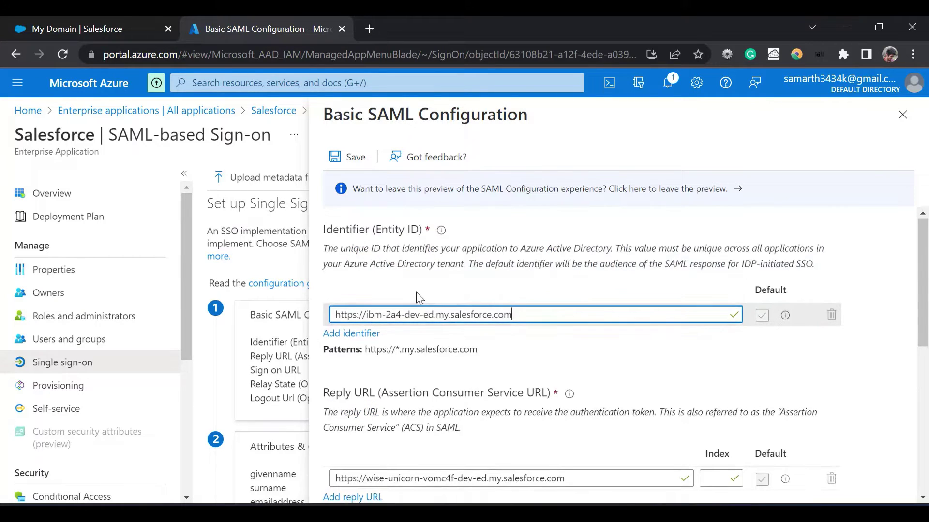
{"action": "scroll", "coordinate": [420, 297], "scroll_direction": "down", "scroll_amount": 2}
{"action": "scroll", "coordinate": [420, 297], "scroll_direction": "down", "scroll_amount": 1}
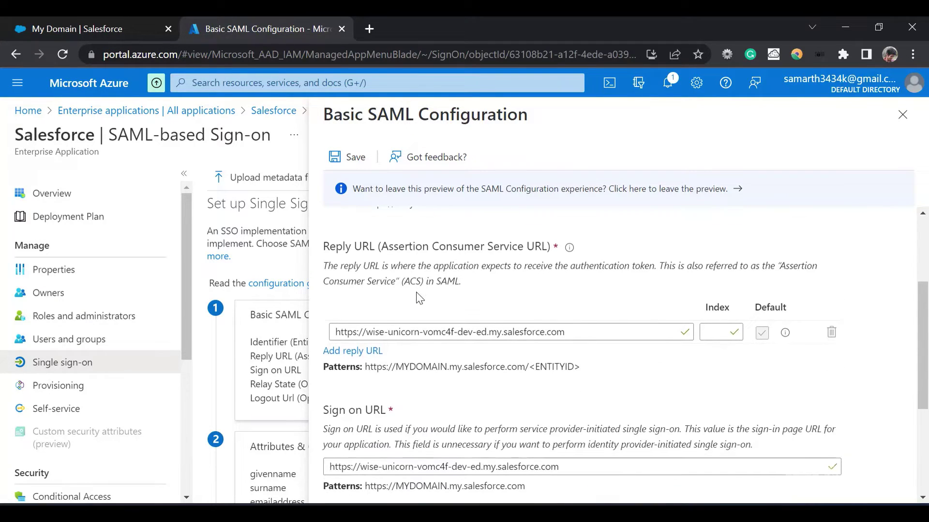
{"action": "left_click_drag", "start_coordinate": [591, 335], "coordinate": [364, 337]}
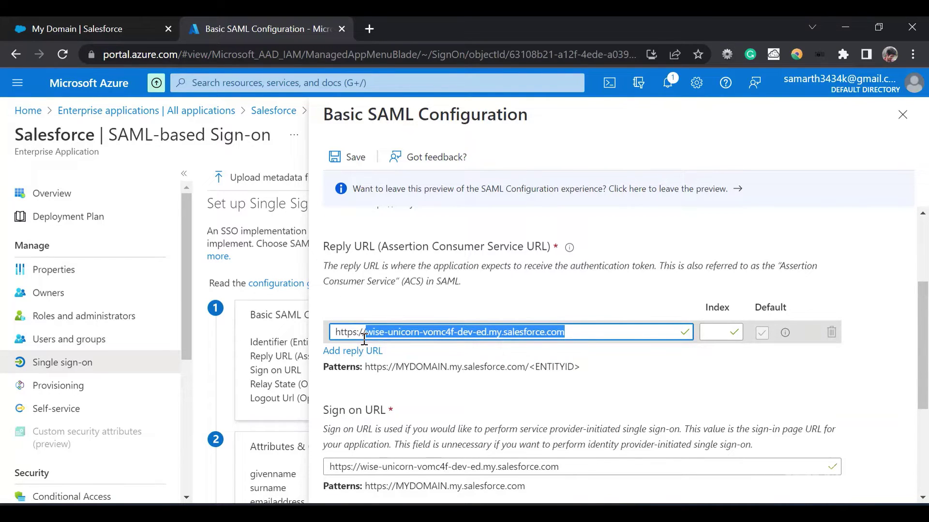
{"action": "type", "text": "ibm-2a4-dev-ed.my.salesforce.com"}
{"action": "scroll", "coordinate": [364, 339], "scroll_direction": "down", "scroll_amount": 2}
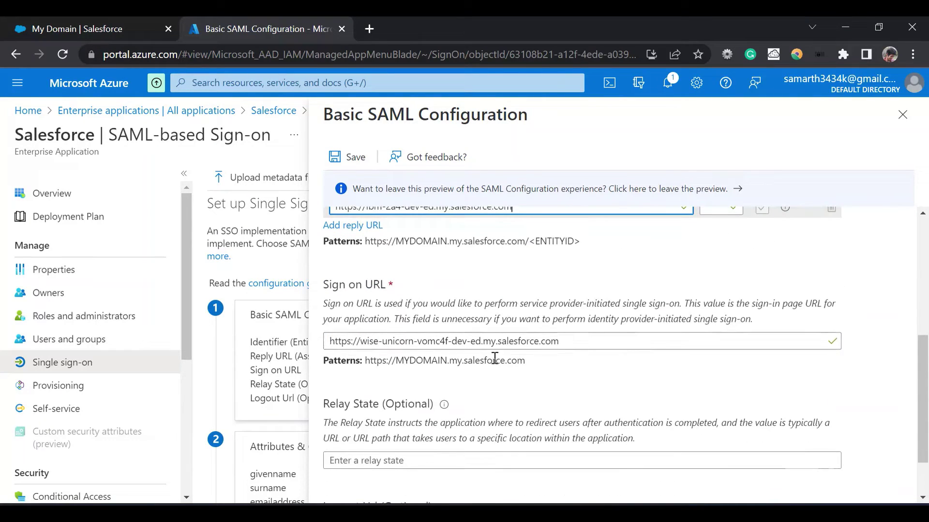
{"action": "left_click", "coordinate": [583, 341]}
{"action": "left_click_drag", "start_coordinate": [582, 341], "coordinate": [377, 332]}
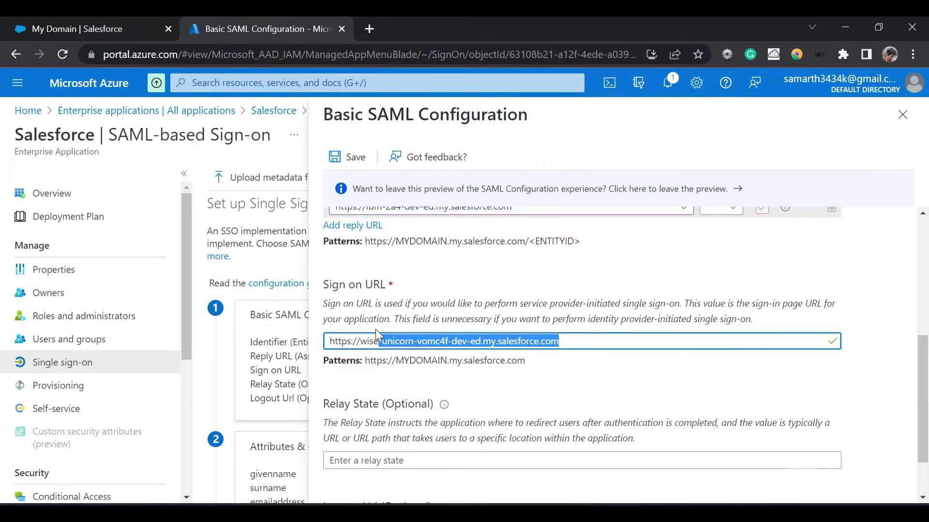
{"action": "type", "text": "ibm-2a4-dev-ed.my.salesforce.com"}
Save the SAML configuration and close the Basic SAML Configuration panel.
{"action": "scroll", "coordinate": [370, 330], "scroll_direction": "down", "scroll_amount": 1}
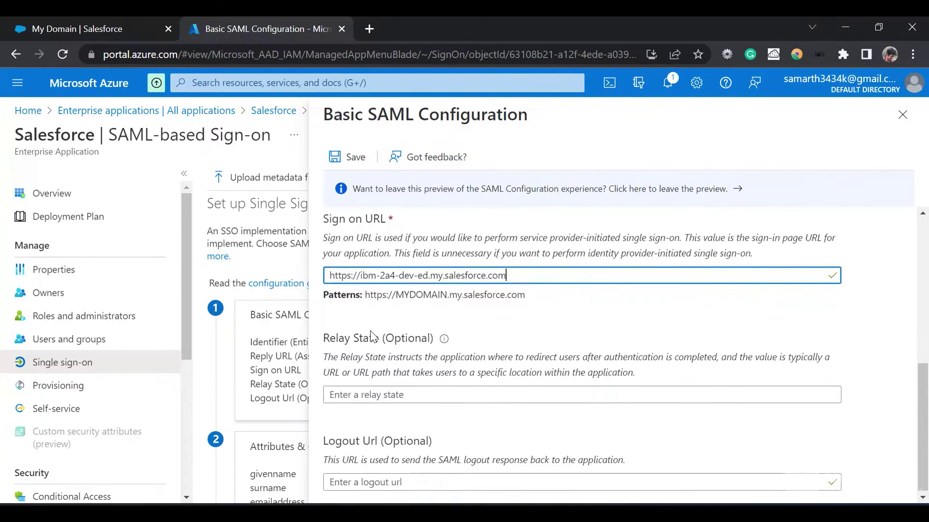
{"action": "scroll", "coordinate": [370, 334], "scroll_direction": "up", "scroll_amount": 5}
{"action": "scroll", "coordinate": [371, 333], "scroll_direction": "down", "scroll_amount": 1}
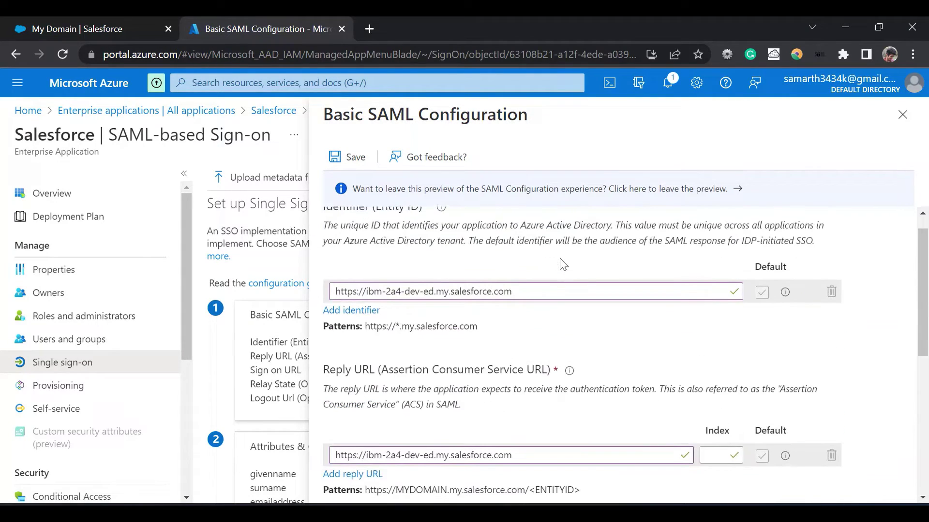
{"action": "left_click", "coordinate": [342, 163]}
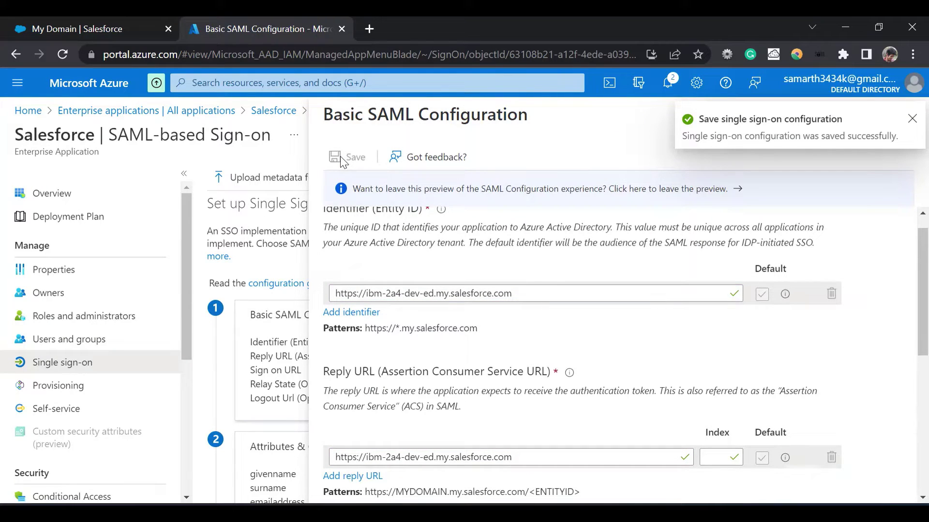
{"action": "left_click", "coordinate": [911, 128]}
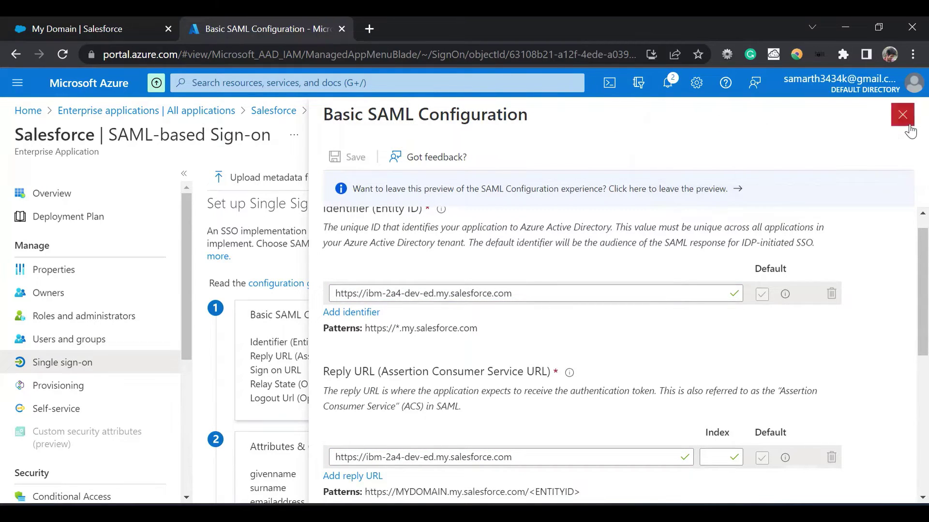
{"action": "left_click", "coordinate": [907, 121]}
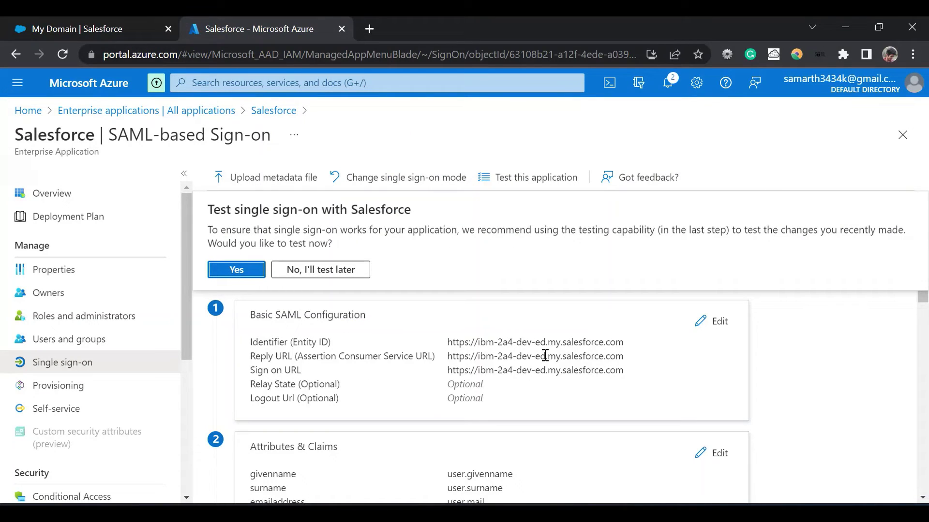
{"action": "scroll", "coordinate": [545, 355], "scroll_direction": "down", "scroll_amount": 2}
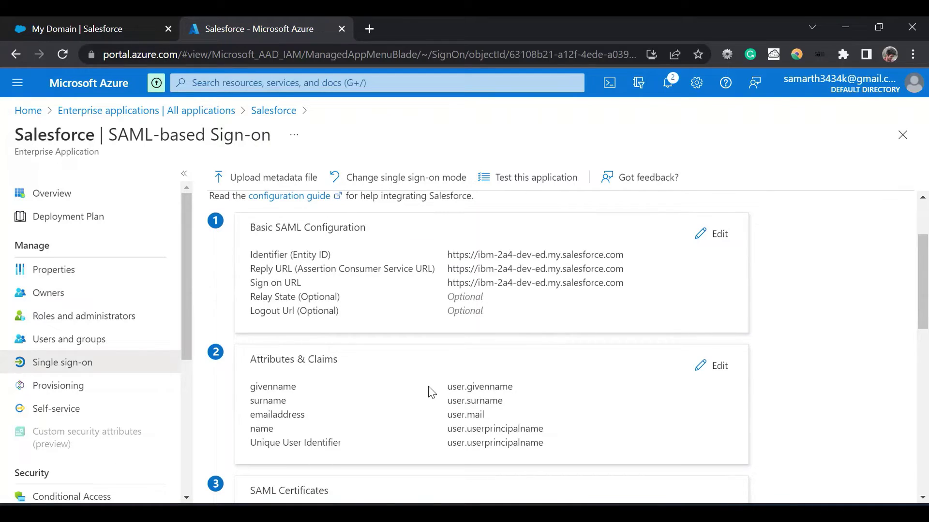
{"action": "scroll", "coordinate": [432, 393], "scroll_direction": "down", "scroll_amount": 2}
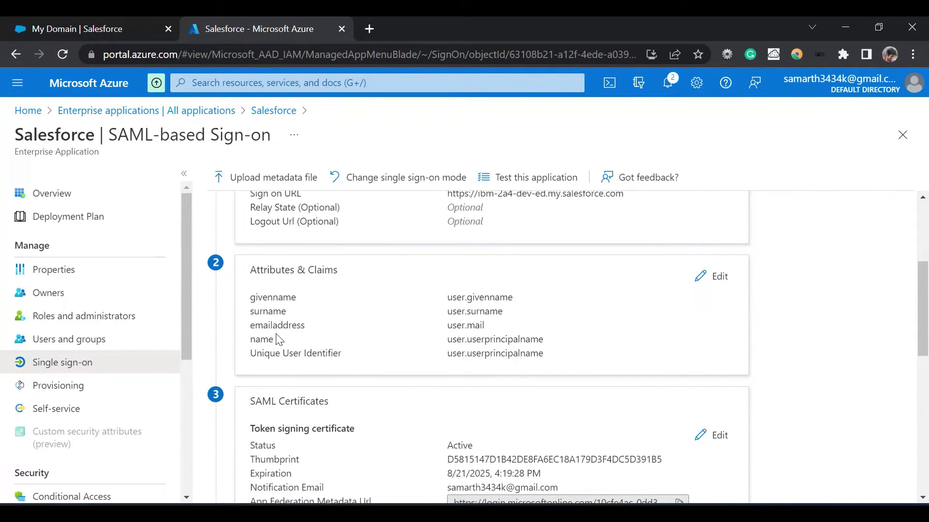
{"action": "scroll", "coordinate": [276, 346], "scroll_direction": "down", "scroll_amount": 2}
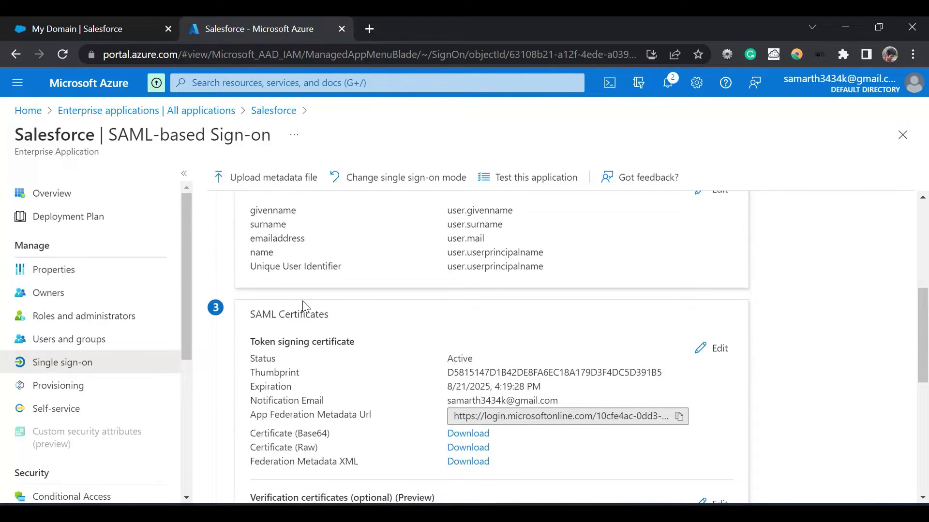
{"action": "scroll", "coordinate": [306, 307], "scroll_direction": "down", "scroll_amount": 2}
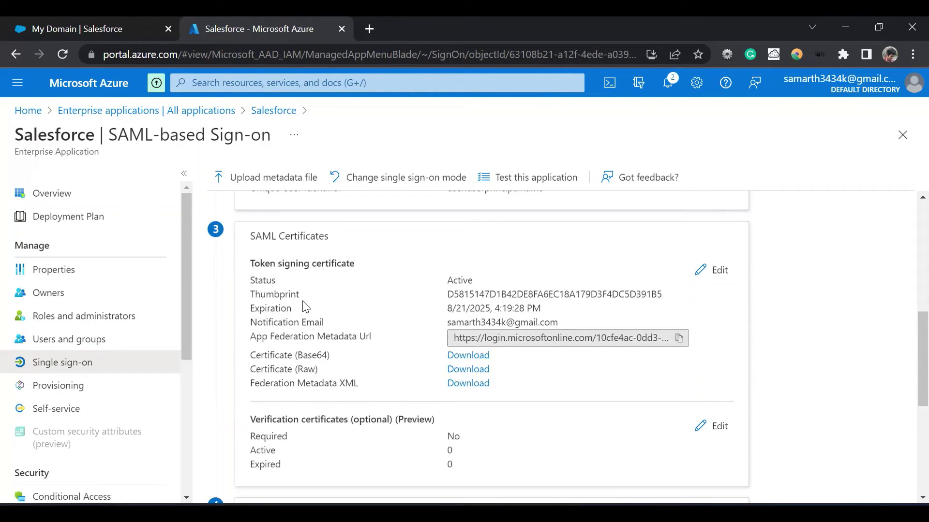
{"action": "scroll", "coordinate": [306, 307], "scroll_direction": "down", "scroll_amount": 2}
{"action": "scroll", "coordinate": [306, 307], "scroll_direction": "up", "scroll_amount": 2}
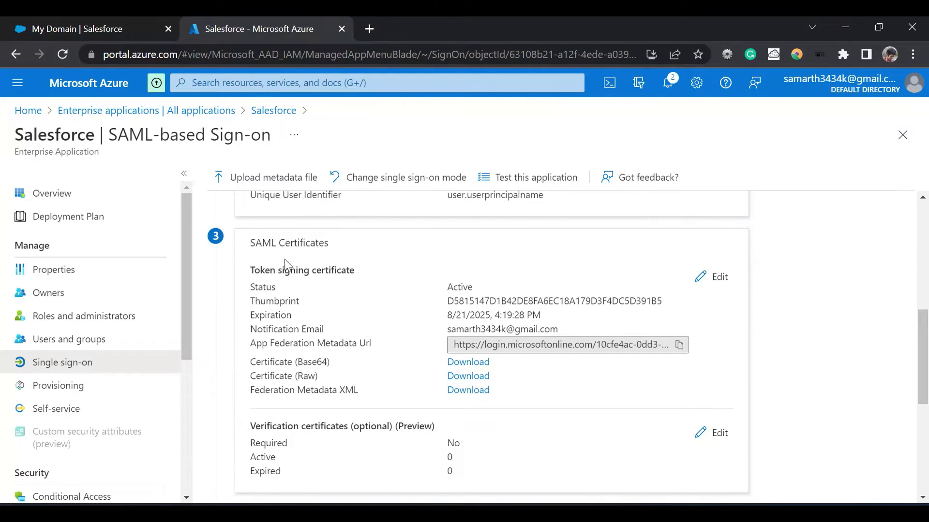
{"action": "scroll", "coordinate": [288, 268], "scroll_direction": "down", "scroll_amount": 1}
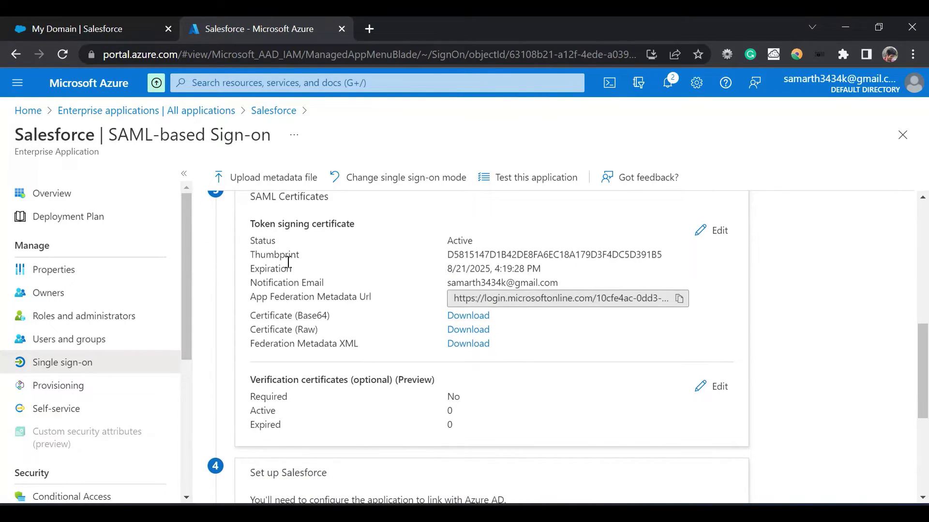
{"action": "scroll", "coordinate": [288, 262], "scroll_direction": "up", "scroll_amount": 1}
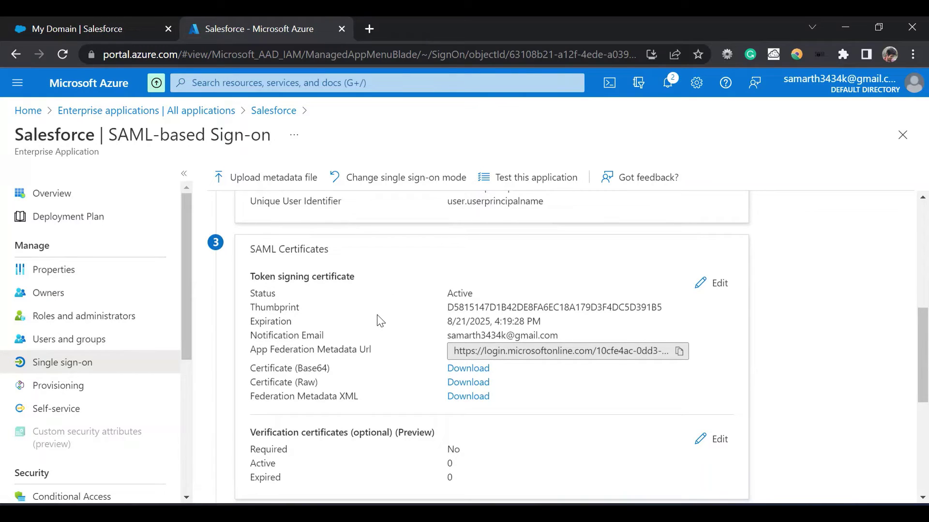
{"action": "scroll", "coordinate": [410, 389], "scroll_direction": "down", "scroll_amount": 1}
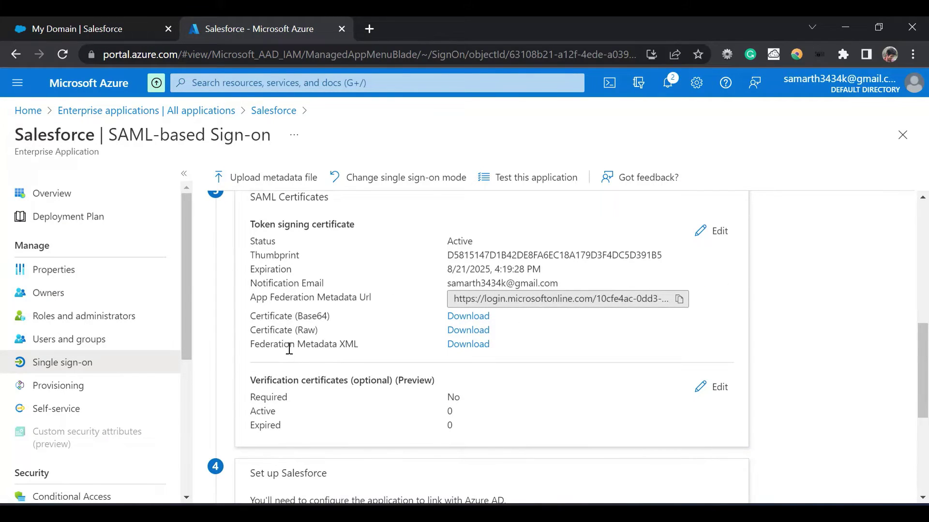
Download the Federation Metadata XML as Salesforce (2).xml and dismiss the download notice.
{"action": "left_click", "coordinate": [459, 351]}
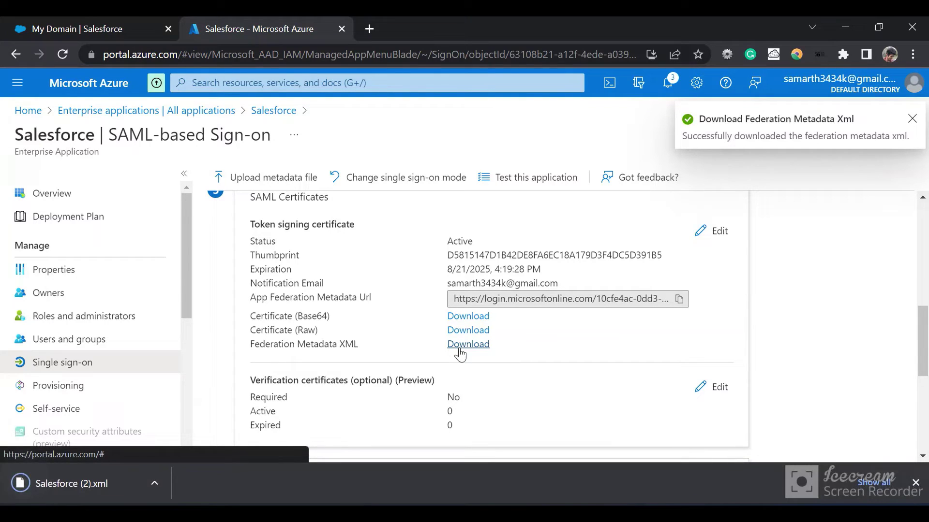
{"action": "scroll", "coordinate": [570, 366], "scroll_direction": "down", "scroll_amount": 1}
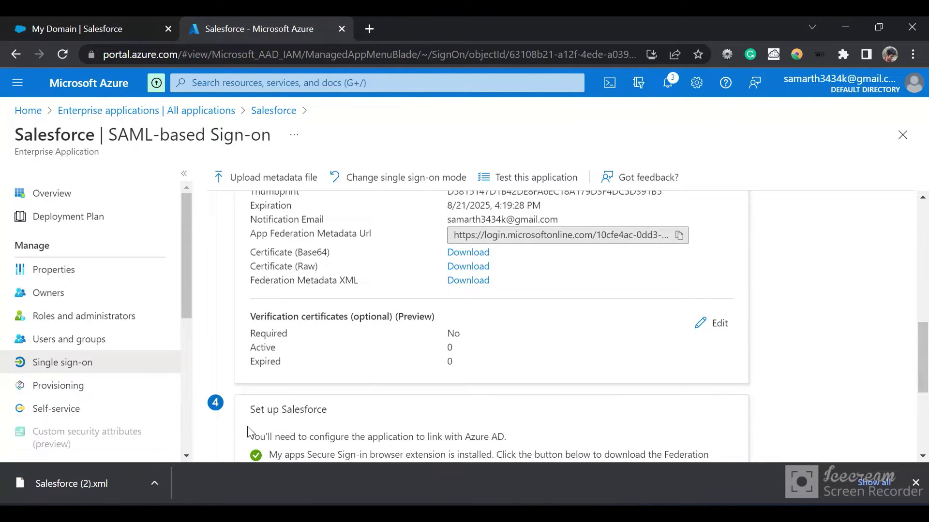
{"action": "scroll", "coordinate": [366, 378], "scroll_direction": "down", "scroll_amount": 3}
{"action": "scroll", "coordinate": [366, 380], "scroll_direction": "down", "scroll_amount": 2}
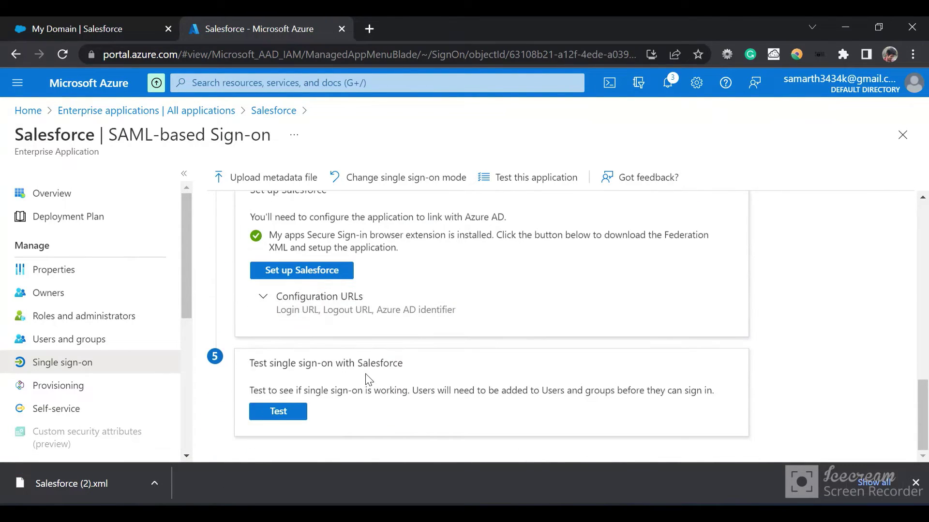
{"action": "scroll", "coordinate": [366, 379], "scroll_direction": "up", "scroll_amount": 4}
{"action": "scroll", "coordinate": [366, 380], "scroll_direction": "down", "scroll_amount": 3}
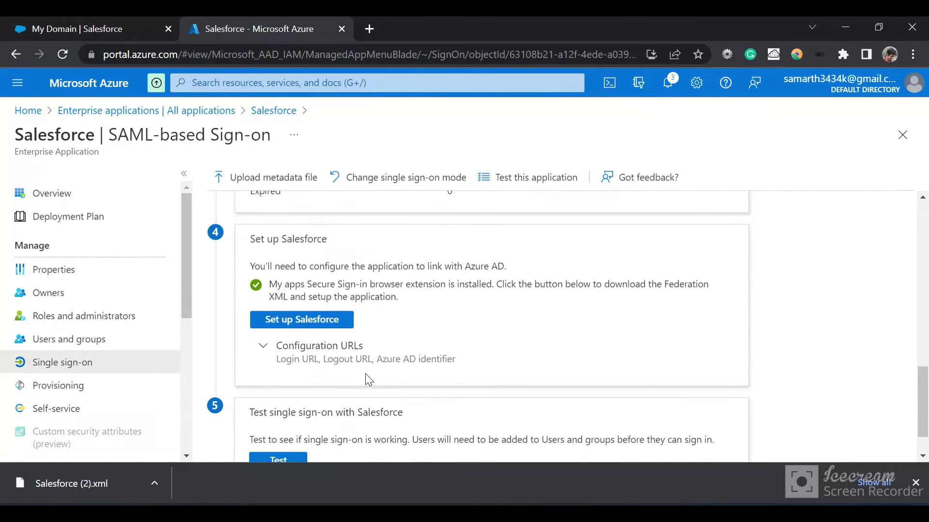
{"action": "scroll", "coordinate": [367, 380], "scroll_direction": "down", "scroll_amount": 1}
{"action": "scroll", "coordinate": [366, 380], "scroll_direction": "up", "scroll_amount": 3}
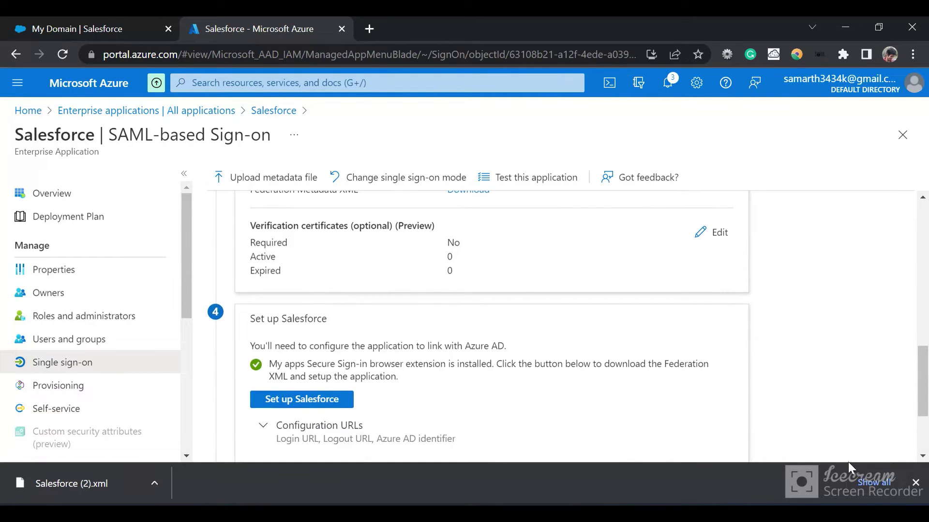
{"action": "left_click", "coordinate": [916, 482]}
{"action": "scroll", "coordinate": [544, 301], "scroll_direction": "up", "scroll_amount": 12}
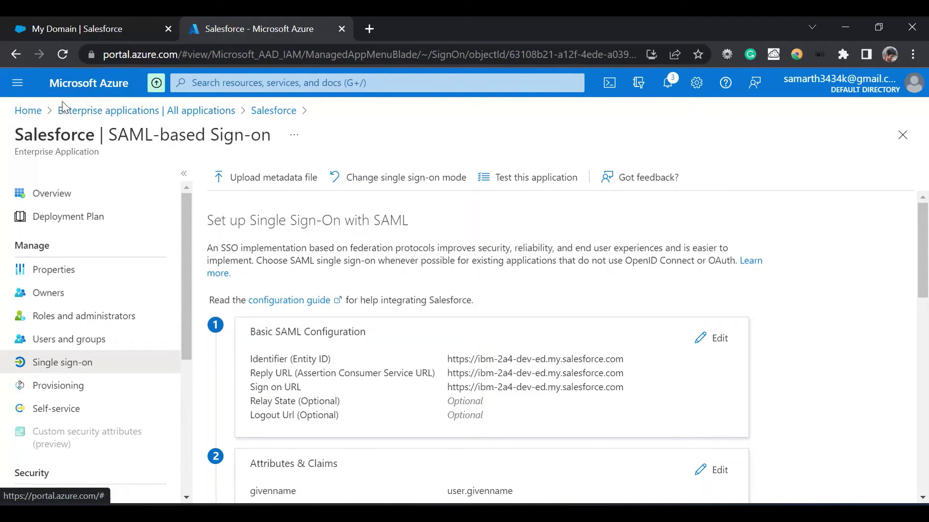
Go from Home through Azure Active Directory to the All users list showing 2 members.
{"action": "left_click", "coordinate": [25, 113]}
{"action": "scroll", "coordinate": [202, 217], "scroll_direction": "up", "scroll_amount": 5}
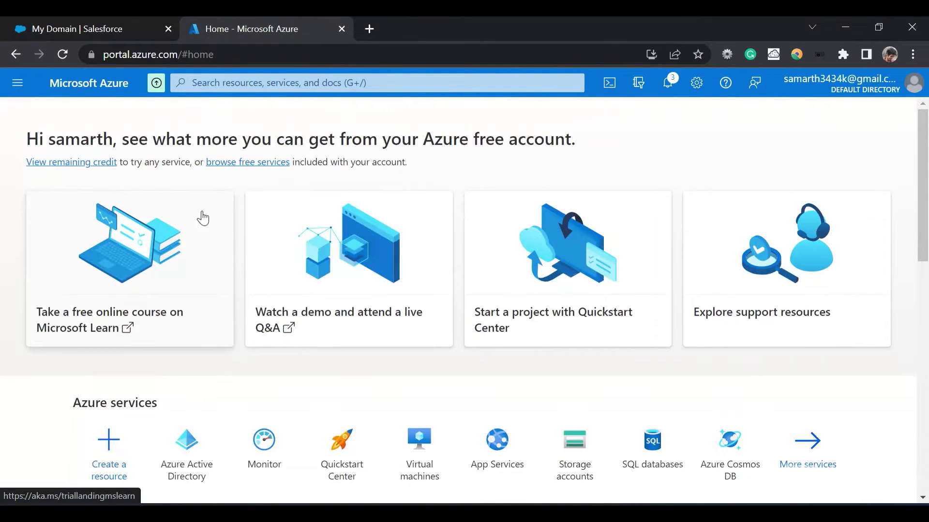
{"action": "scroll", "coordinate": [202, 217], "scroll_direction": "down", "scroll_amount": 2}
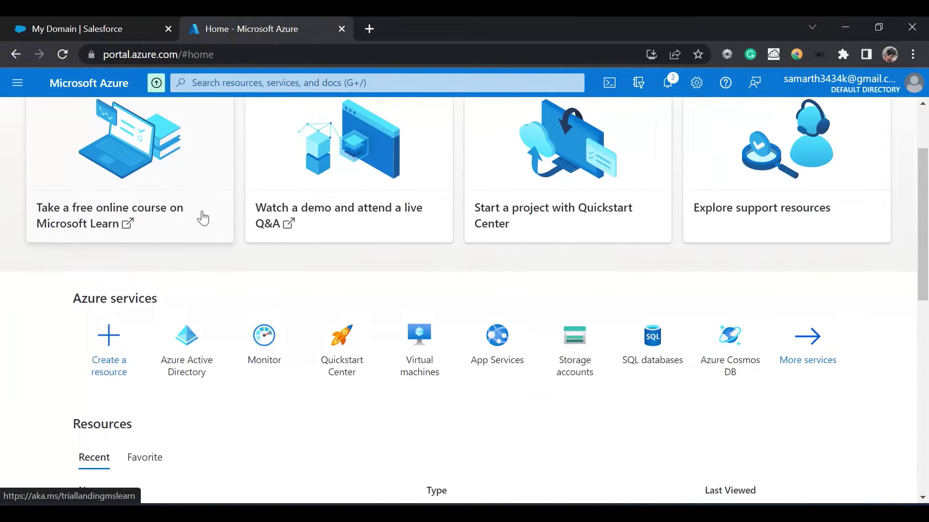
{"action": "left_click", "coordinate": [190, 345]}
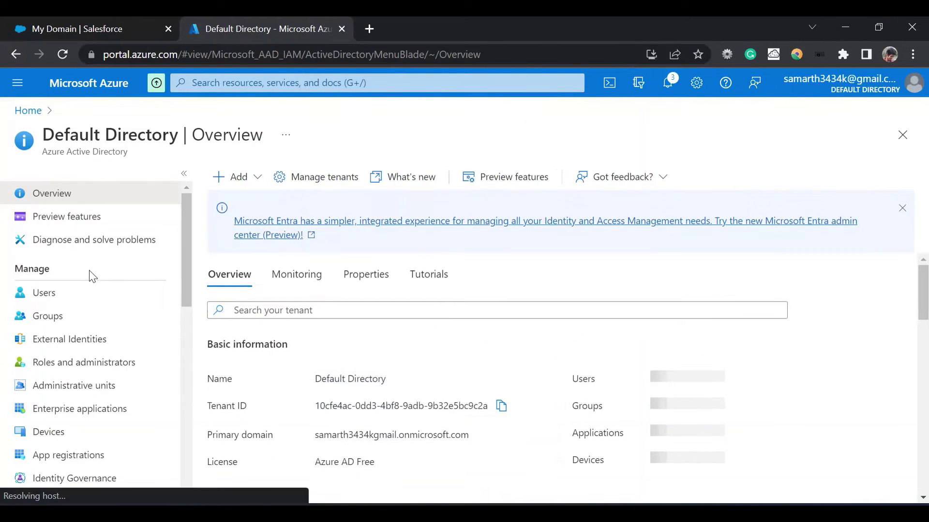
{"action": "left_click", "coordinate": [90, 305]}
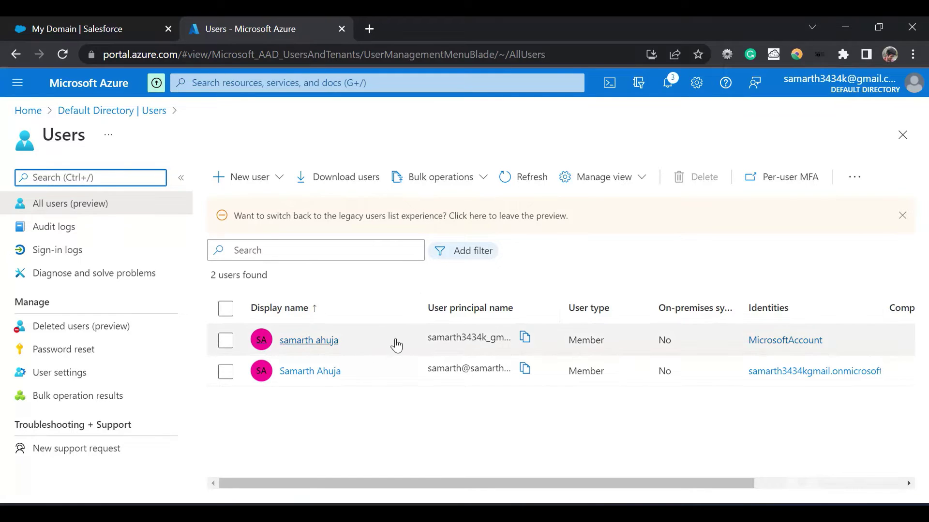
{"action": "left_click", "coordinate": [324, 375]}
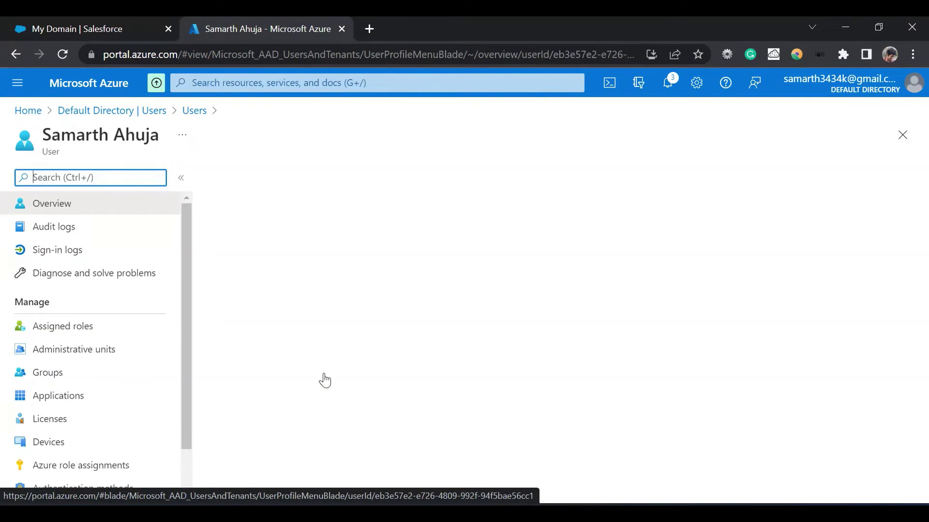
{"action": "scroll", "coordinate": [323, 376], "scroll_direction": "down", "scroll_amount": 1}
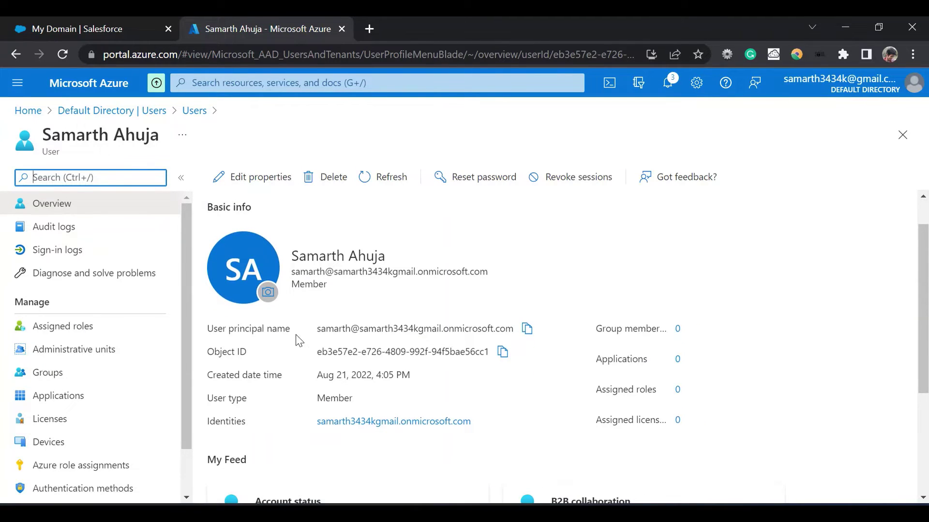
{"action": "left_click_drag", "start_coordinate": [319, 331], "coordinate": [416, 330]}
{"action": "double_click", "coordinate": [398, 331]}
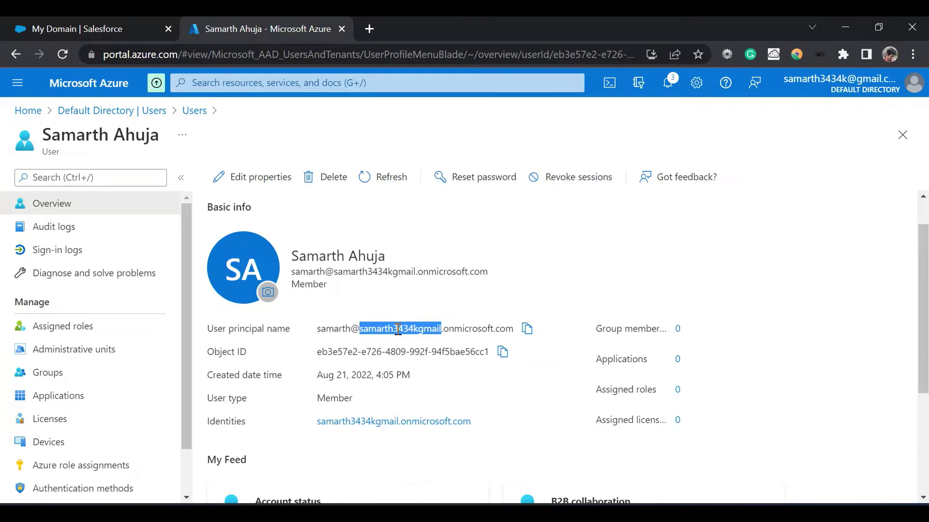
{"action": "scroll", "coordinate": [398, 331], "scroll_direction": "down", "scroll_amount": 1}
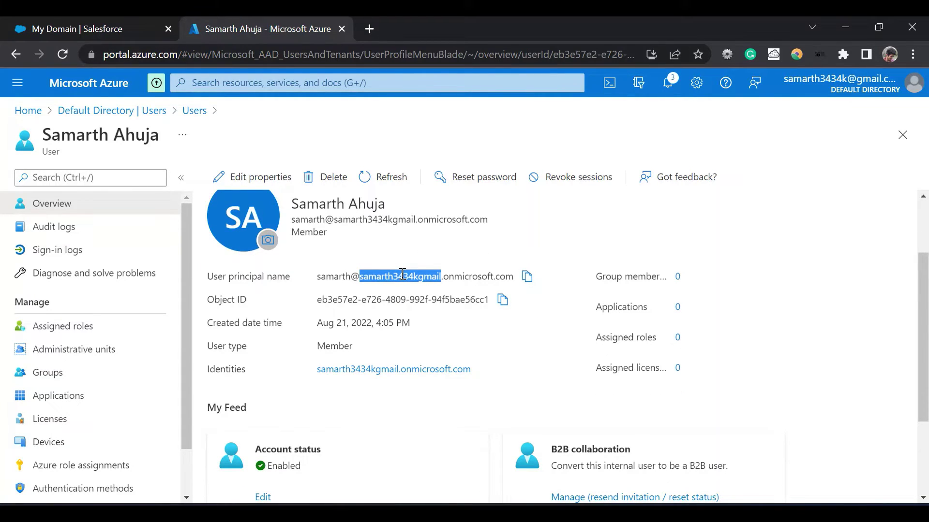
{"action": "scroll", "coordinate": [402, 274], "scroll_direction": "down", "scroll_amount": 1}
{"action": "scroll", "coordinate": [402, 274], "scroll_direction": "up", "scroll_amount": 2}
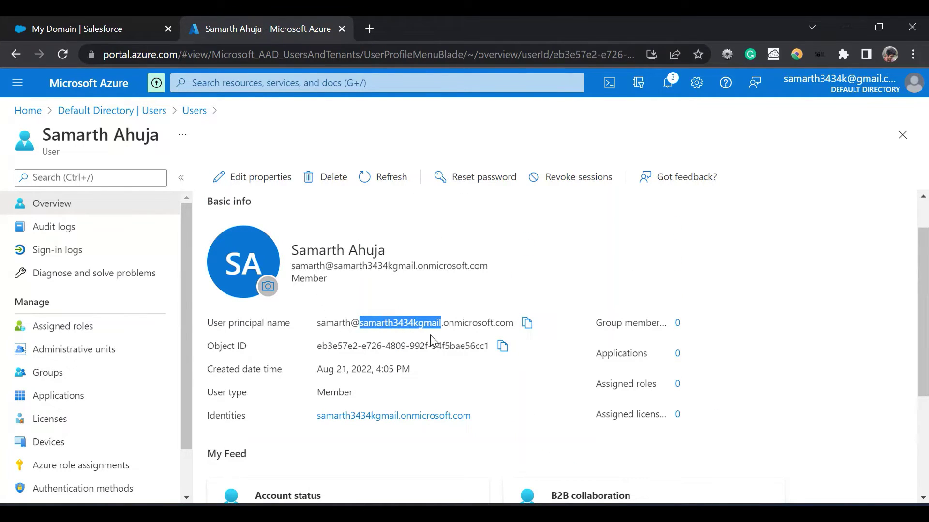
{"action": "scroll", "coordinate": [432, 341], "scroll_direction": "down", "scroll_amount": 1}
{"action": "scroll", "coordinate": [432, 341], "scroll_direction": "down", "scroll_amount": 2}
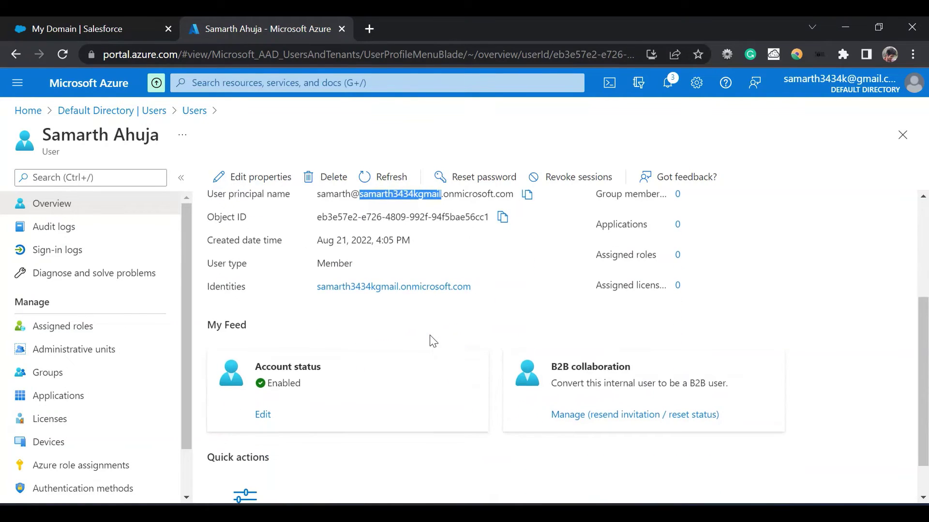
{"action": "scroll", "coordinate": [432, 341], "scroll_direction": "up", "scroll_amount": 3}
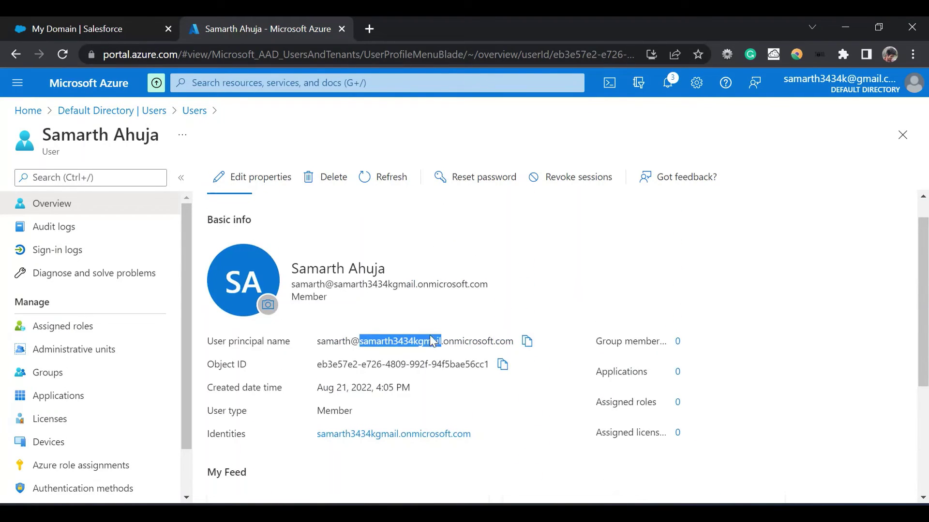
{"action": "left_click", "coordinate": [15, 54]}
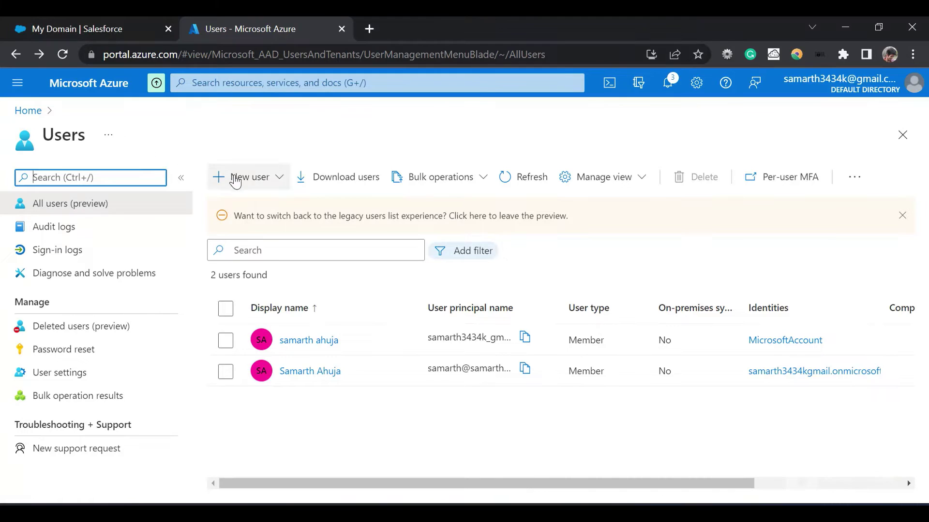
{"action": "left_click", "coordinate": [237, 182]}
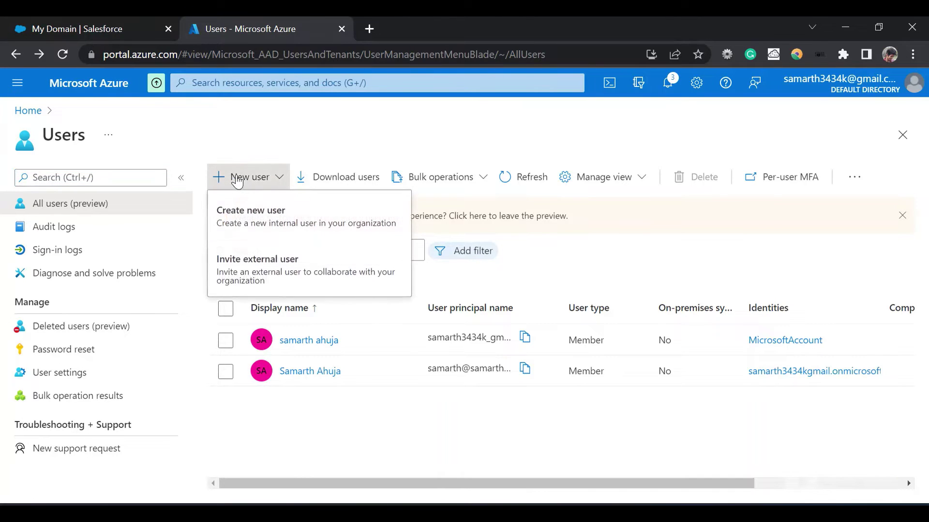
{"action": "left_click", "coordinate": [238, 215]}
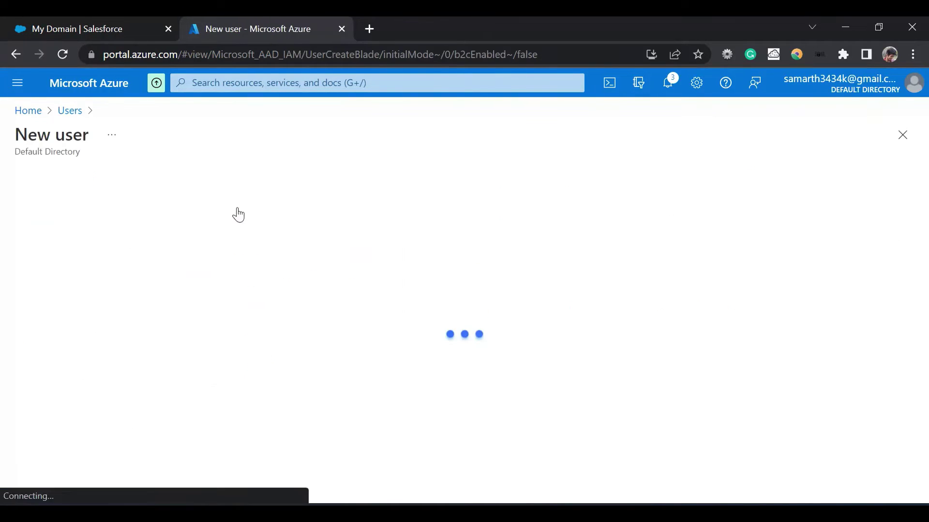
{"action": "scroll", "coordinate": [274, 384], "scroll_direction": "down", "scroll_amount": 5}
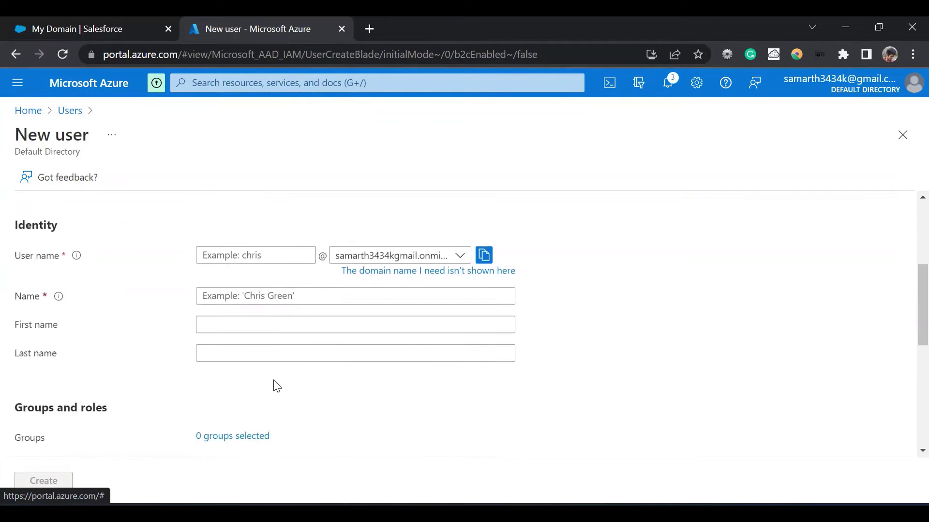
{"action": "scroll", "coordinate": [277, 386], "scroll_direction": "down", "scroll_amount": 2}
{"action": "scroll", "coordinate": [277, 386], "scroll_direction": "up", "scroll_amount": 3}
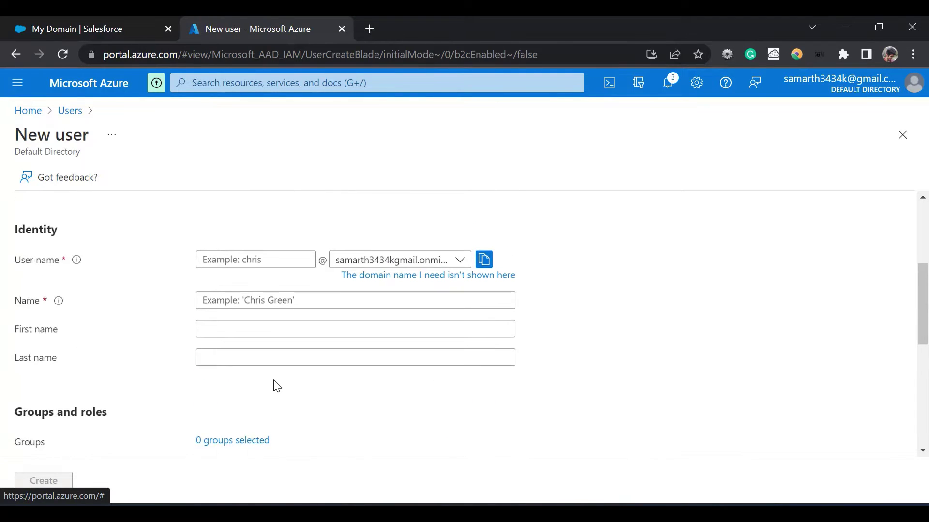
{"action": "scroll", "coordinate": [277, 386], "scroll_direction": "down", "scroll_amount": 4}
{"action": "scroll", "coordinate": [277, 386], "scroll_direction": "down", "scroll_amount": 3}
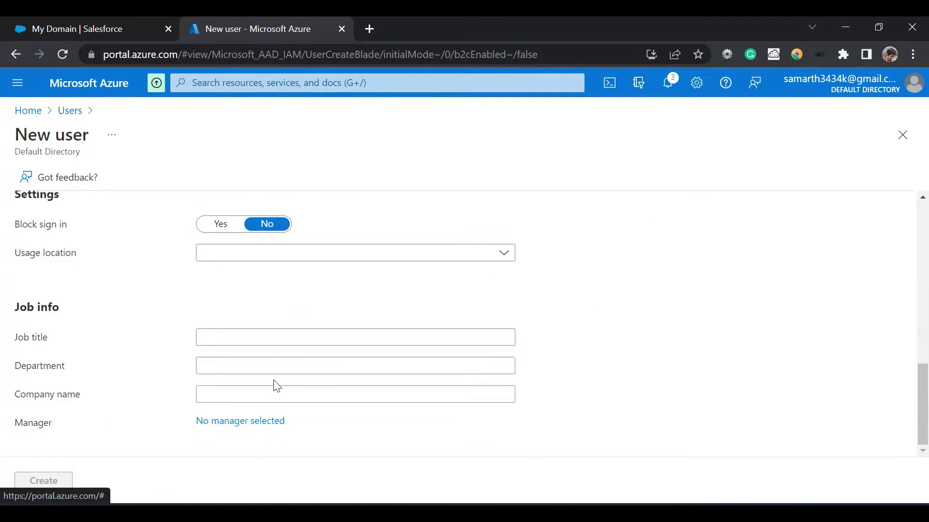
{"action": "left_click", "coordinate": [14, 53]}
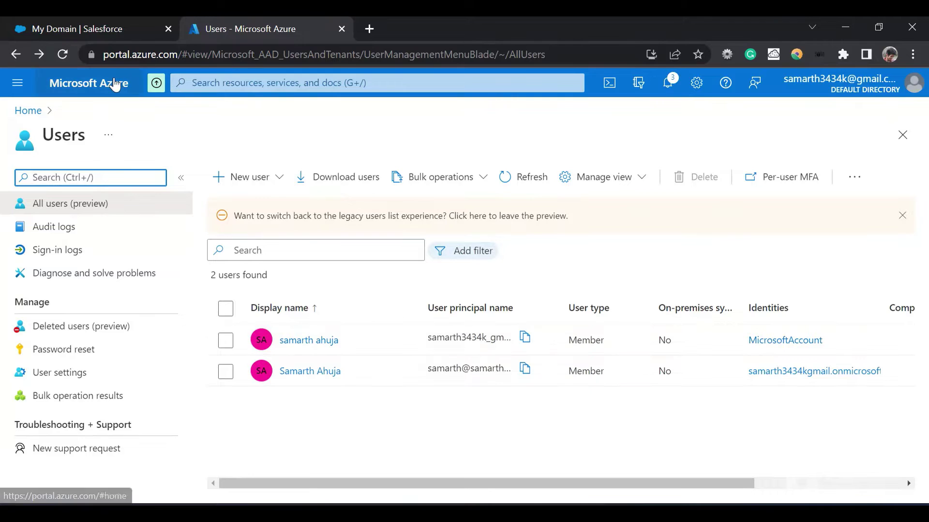
Go via Azure Active Directory's Enterprise applications to the Salesforce app's Overview page.
{"action": "left_click", "coordinate": [17, 82]}
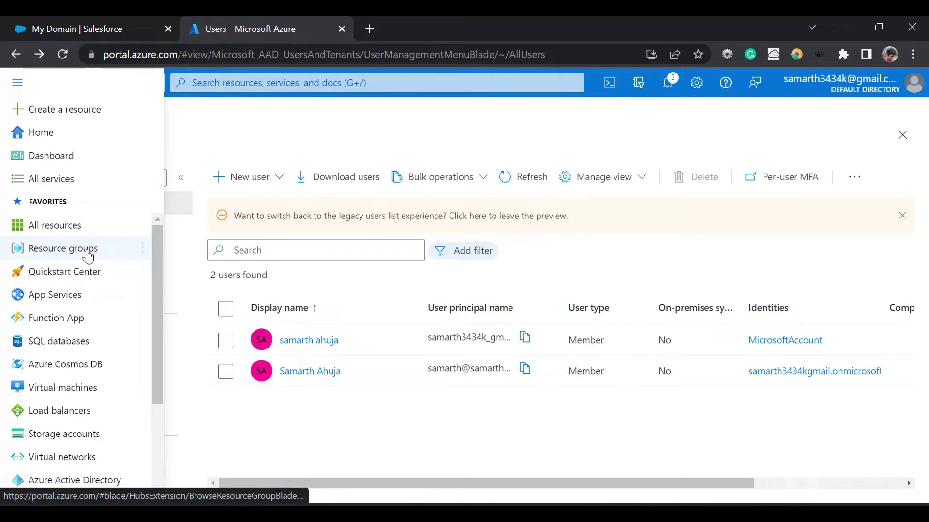
{"action": "scroll", "coordinate": [87, 256], "scroll_direction": "down", "scroll_amount": 3}
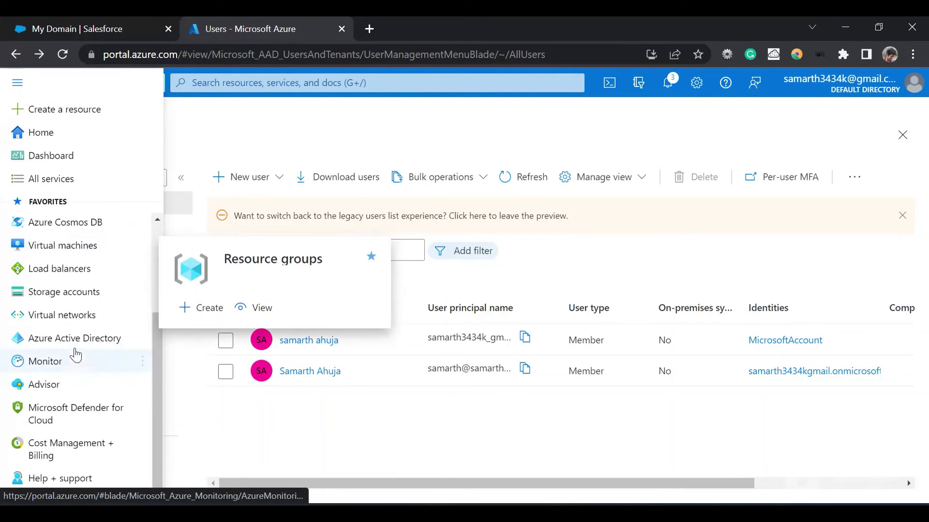
{"action": "left_click", "coordinate": [74, 349]}
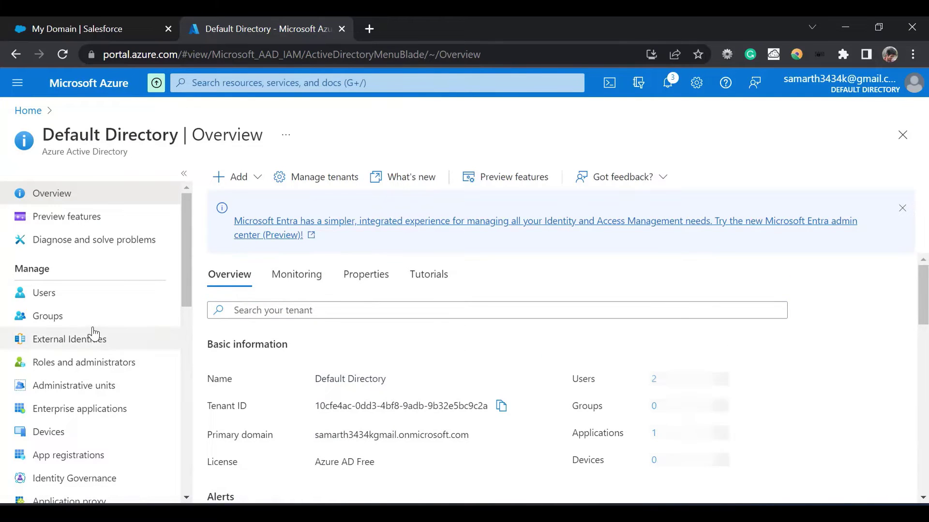
{"action": "scroll", "coordinate": [92, 332], "scroll_direction": "down", "scroll_amount": 3}
{"action": "scroll", "coordinate": [94, 334], "scroll_direction": "down", "scroll_amount": 3}
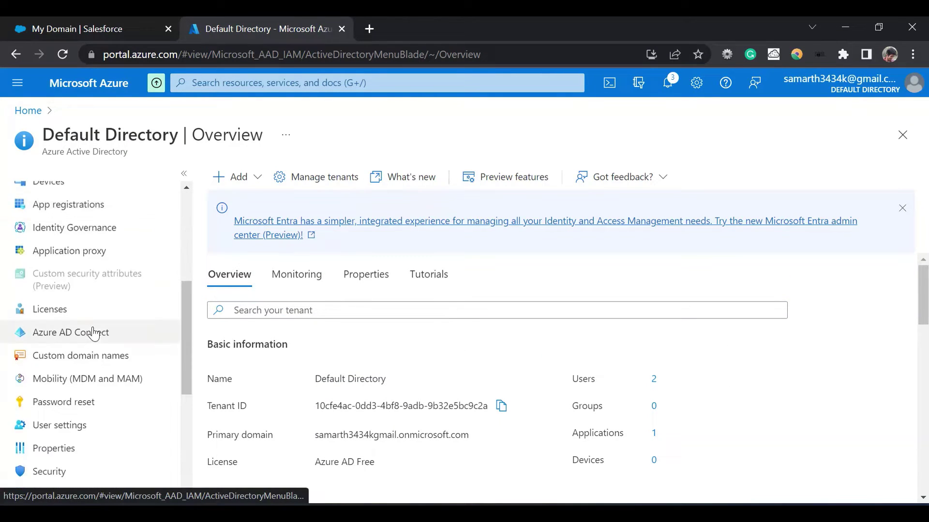
{"action": "scroll", "coordinate": [91, 332], "scroll_direction": "up", "scroll_amount": 4}
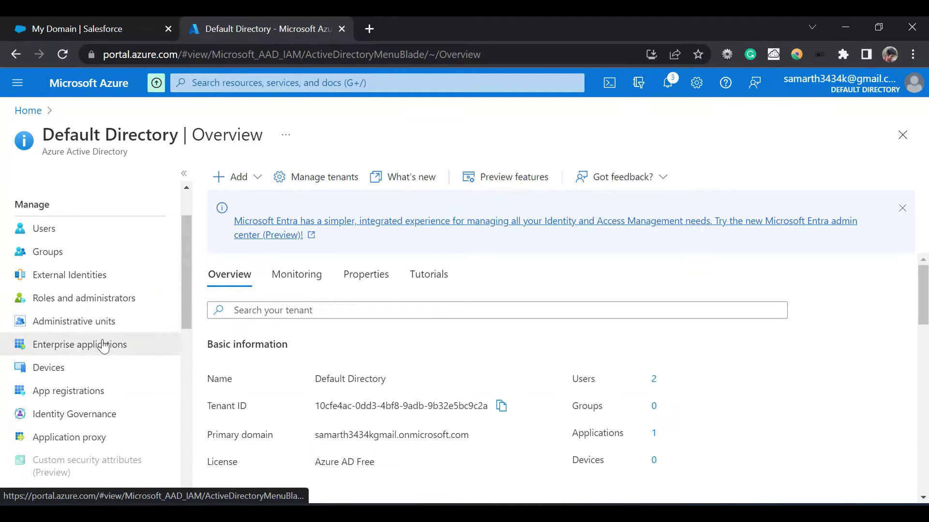
{"action": "left_click", "coordinate": [103, 345]}
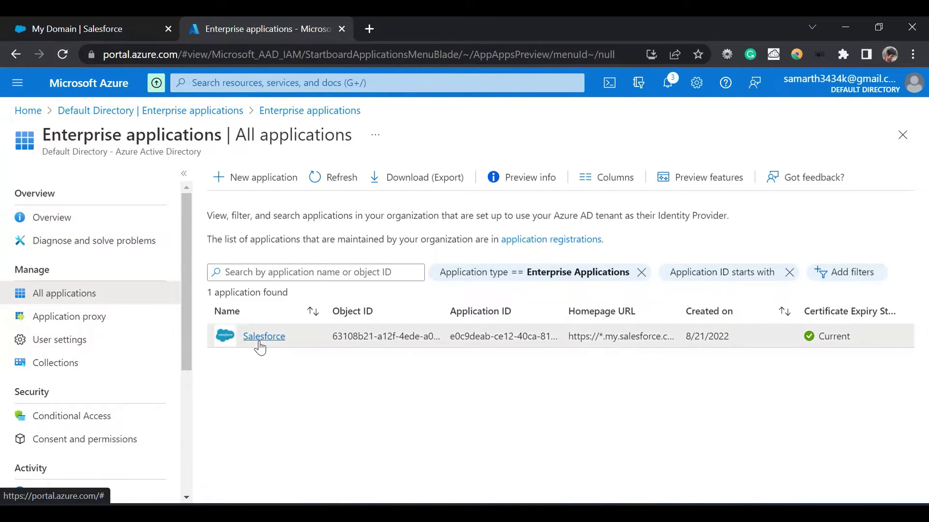
{"action": "left_click", "coordinate": [263, 338]}
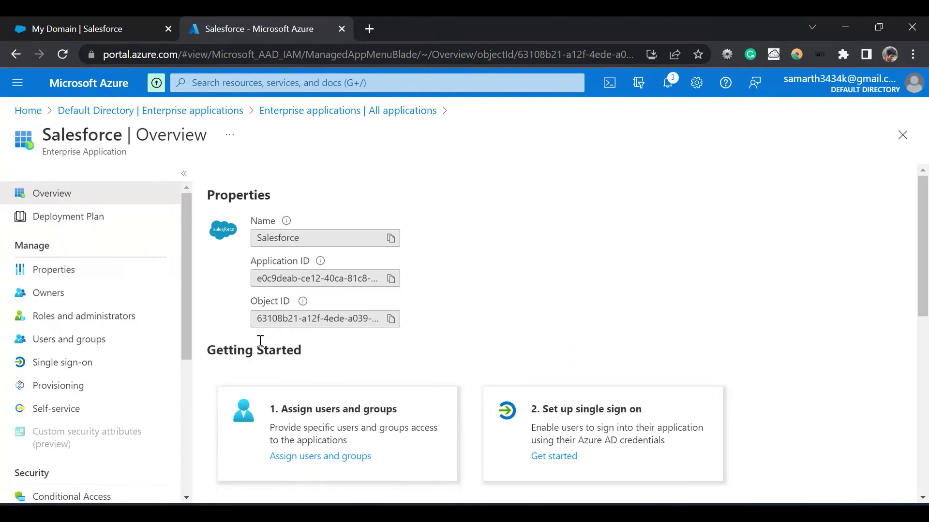
Start a new assignment in Salesforce's Users and groups and select both directory users.
{"action": "scroll", "coordinate": [72, 312], "scroll_direction": "down", "scroll_amount": 1}
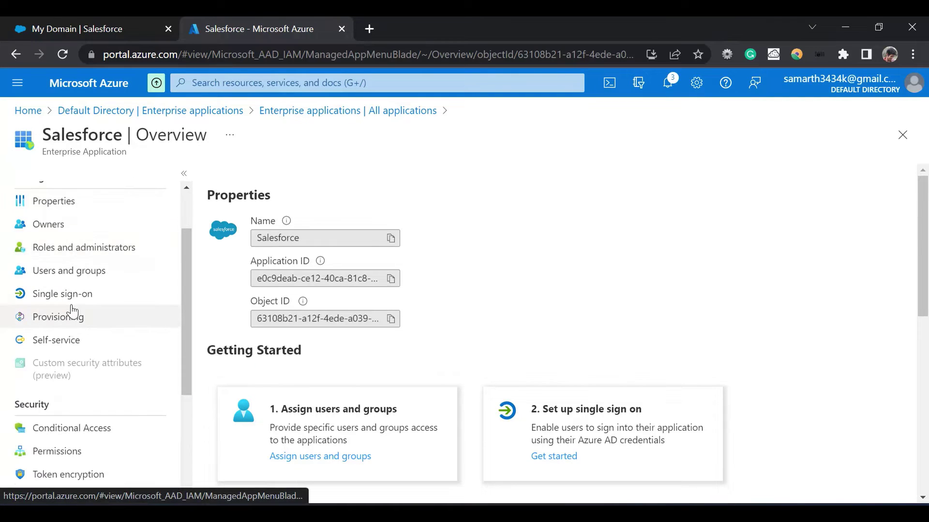
{"action": "scroll", "coordinate": [73, 312], "scroll_direction": "up", "scroll_amount": 1}
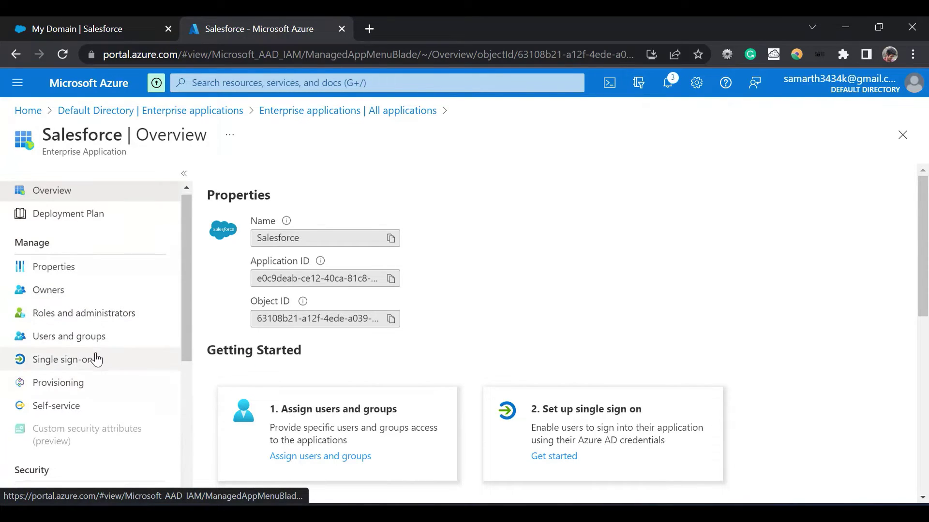
{"action": "scroll", "coordinate": [95, 358], "scroll_direction": "down", "scroll_amount": 2}
{"action": "scroll", "coordinate": [97, 359], "scroll_direction": "up", "scroll_amount": 2}
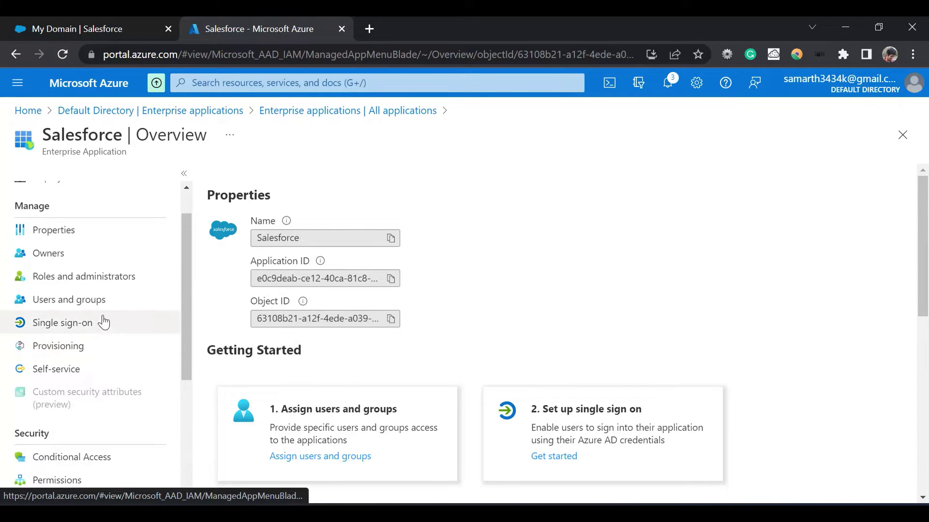
{"action": "left_click", "coordinate": [100, 308]}
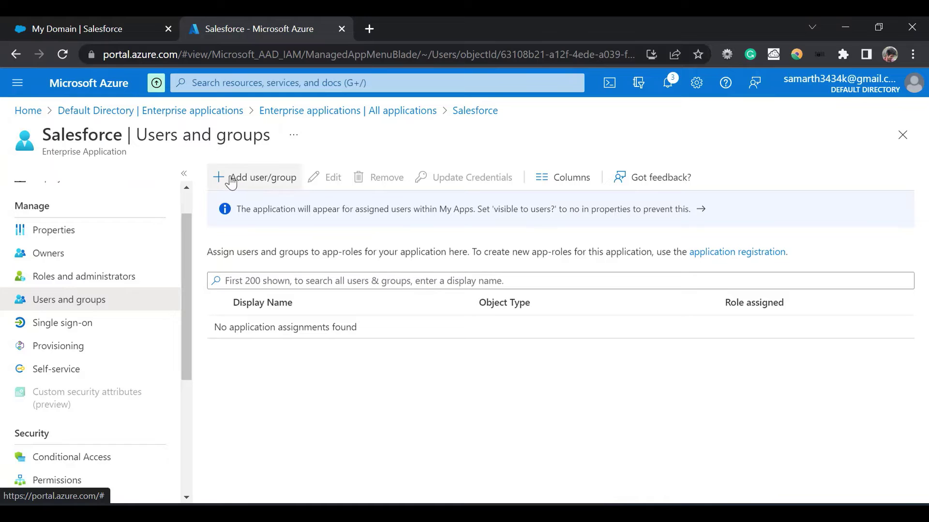
{"action": "left_click", "coordinate": [229, 179]}
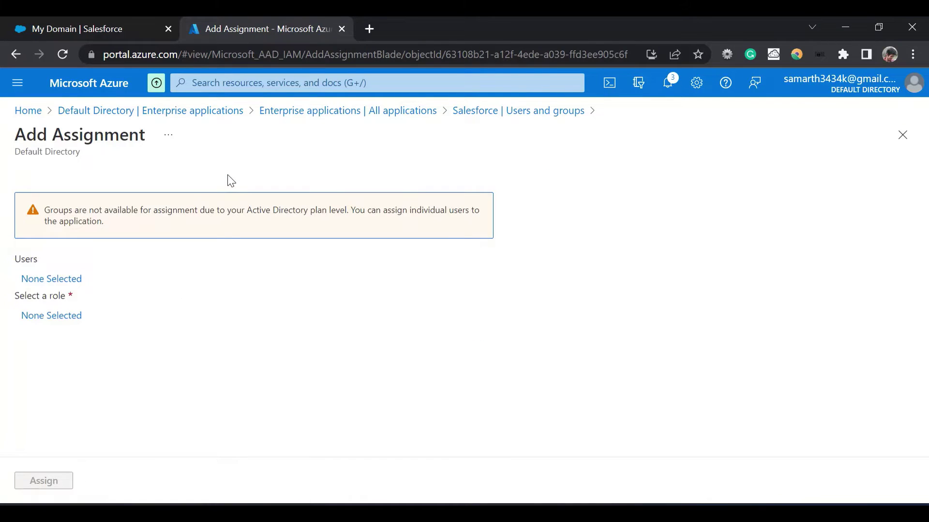
{"action": "left_click", "coordinate": [71, 281]}
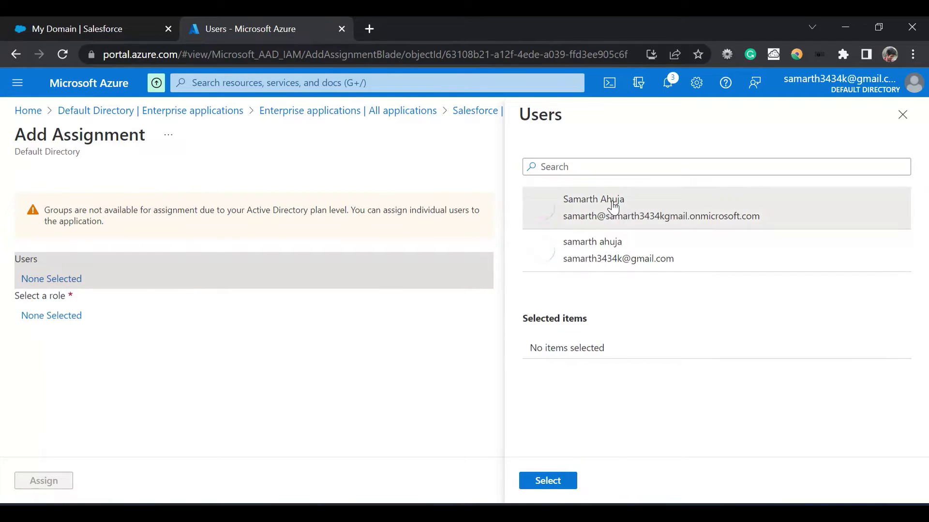
{"action": "left_click", "coordinate": [613, 206]}
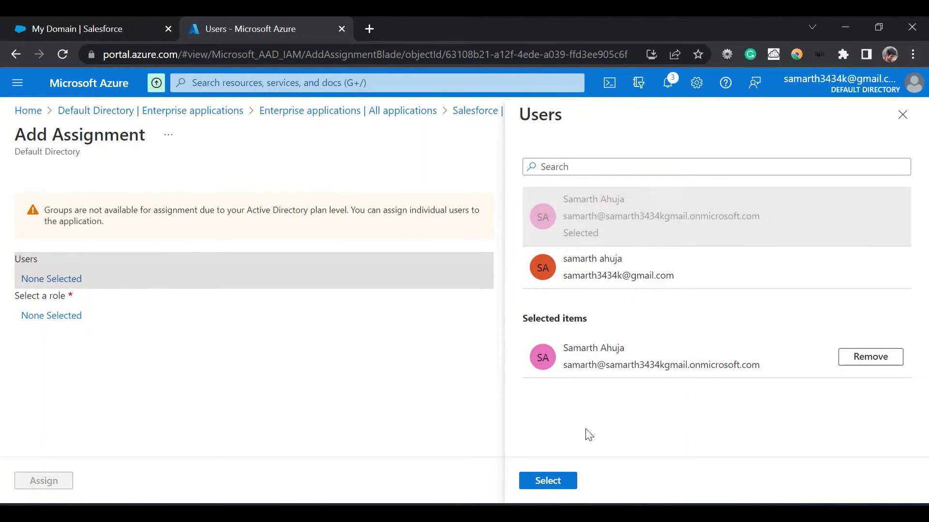
{"action": "left_click", "coordinate": [659, 260]}
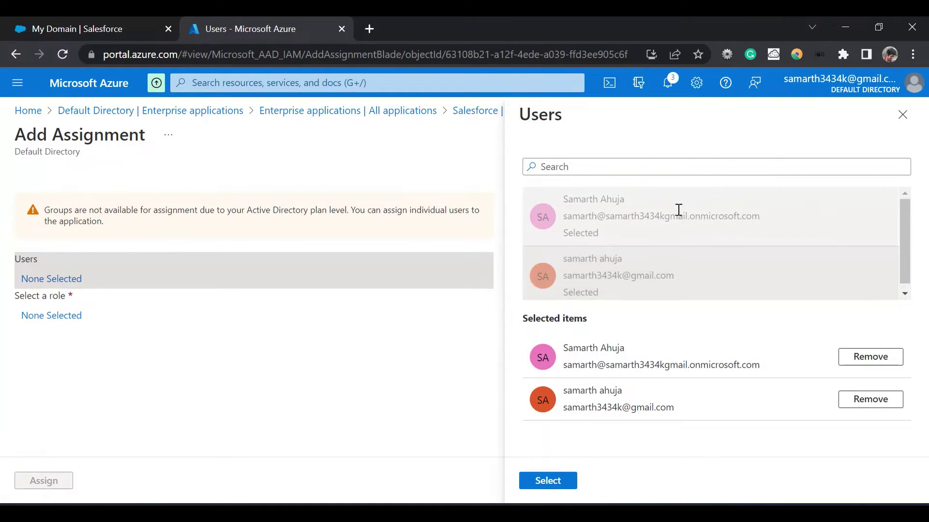
{"action": "left_click", "coordinate": [554, 487]}
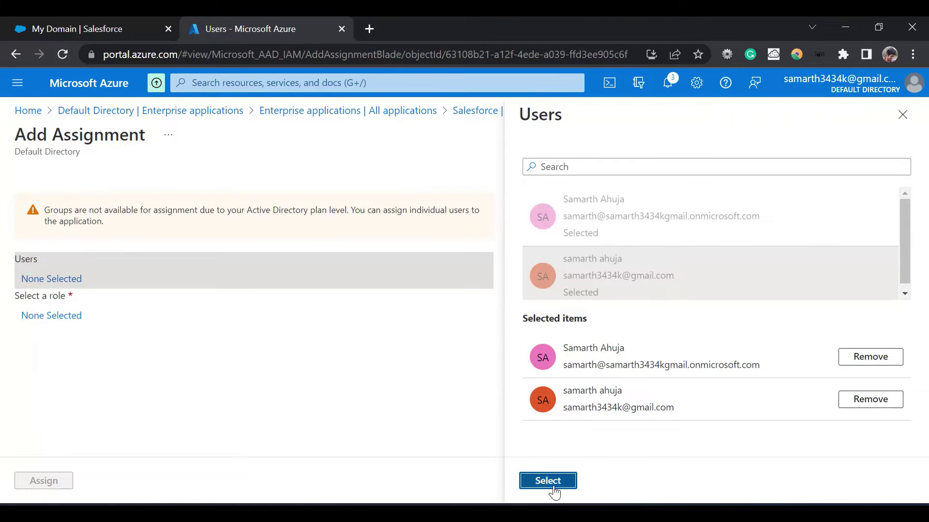
Give the assignment the Standard User role and assign both users to Salesforce.
{"action": "left_click", "coordinate": [78, 319]}
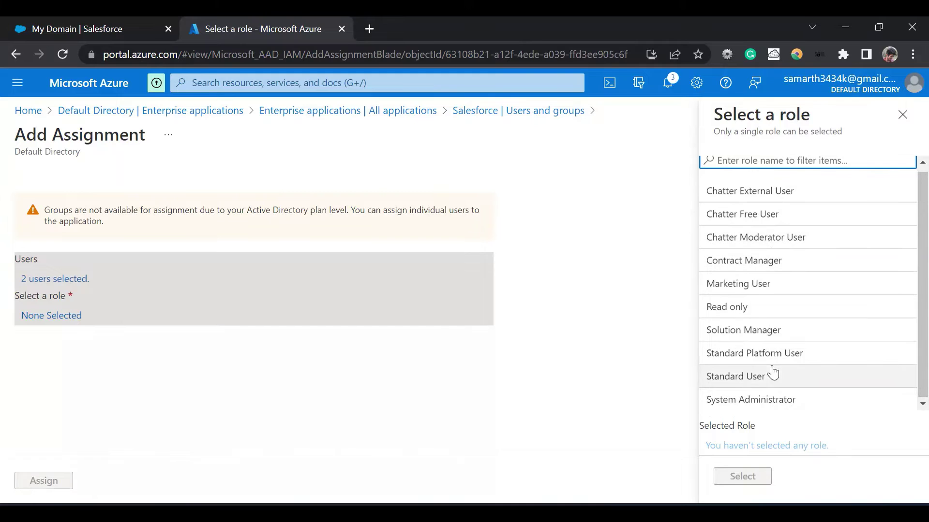
{"action": "left_click", "coordinate": [771, 376]}
{"action": "left_click", "coordinate": [752, 479]}
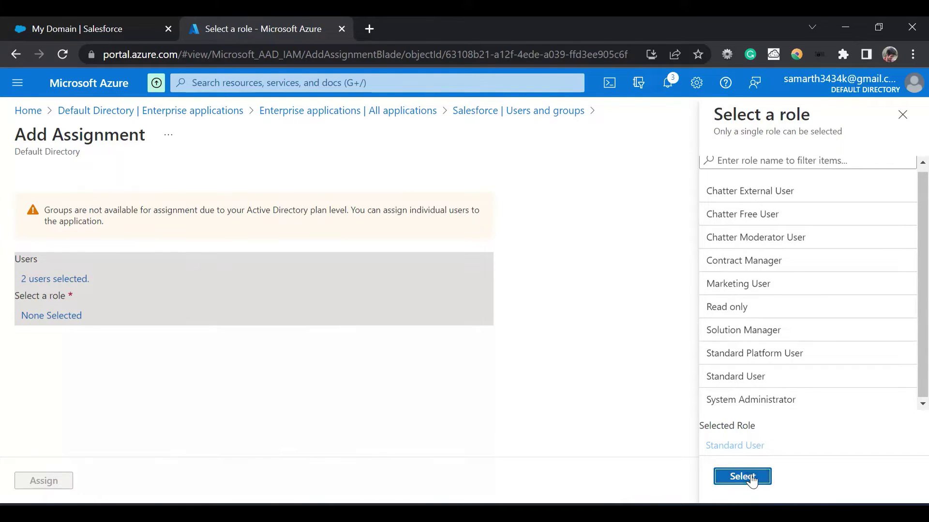
{"action": "left_click", "coordinate": [45, 481]}
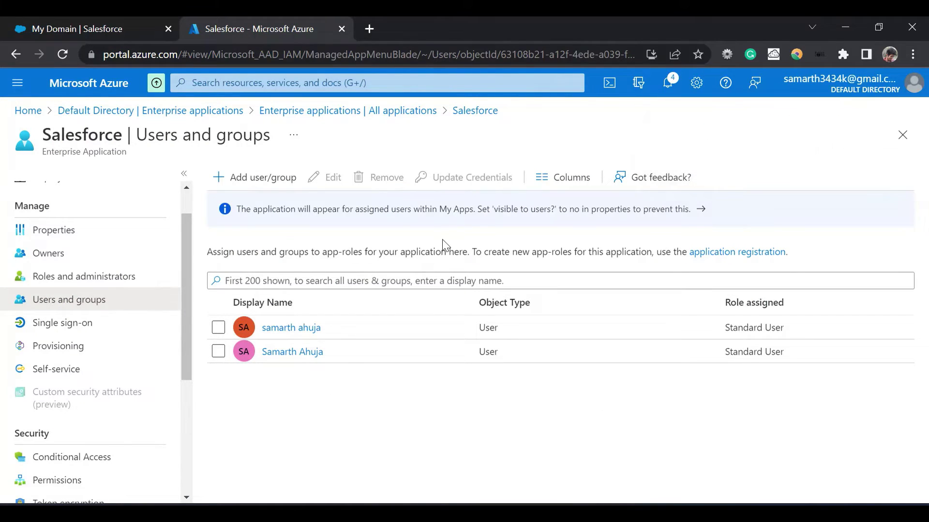
Open the app's Single sign-on page, then go back to Salesforce's My Domain tab.
{"action": "scroll", "coordinate": [87, 311], "scroll_direction": "down", "scroll_amount": 2}
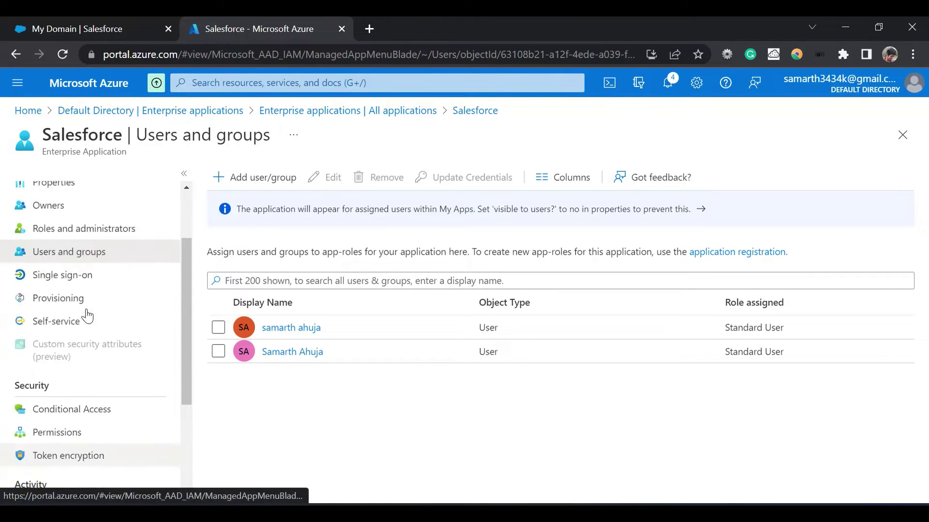
{"action": "scroll", "coordinate": [87, 314], "scroll_direction": "up", "scroll_amount": 1}
{"action": "left_click", "coordinate": [87, 316]}
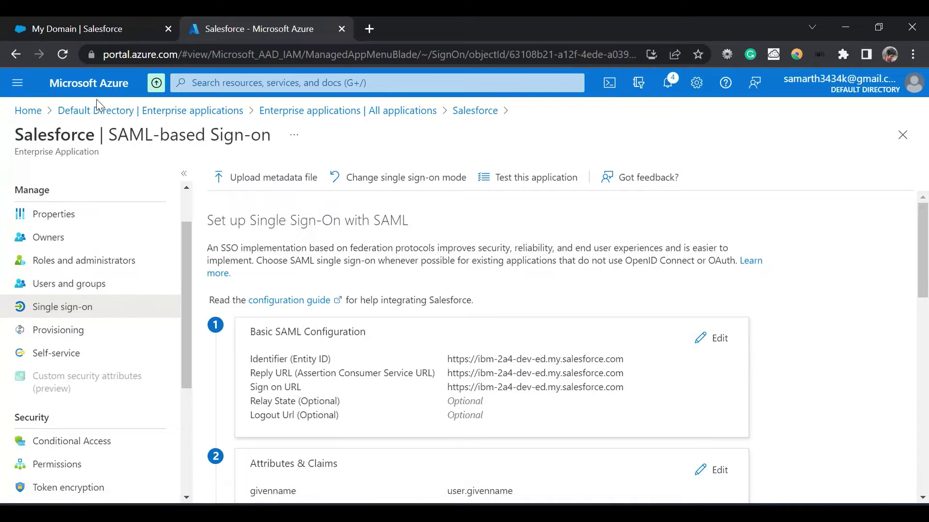
{"action": "left_click", "coordinate": [73, 23]}
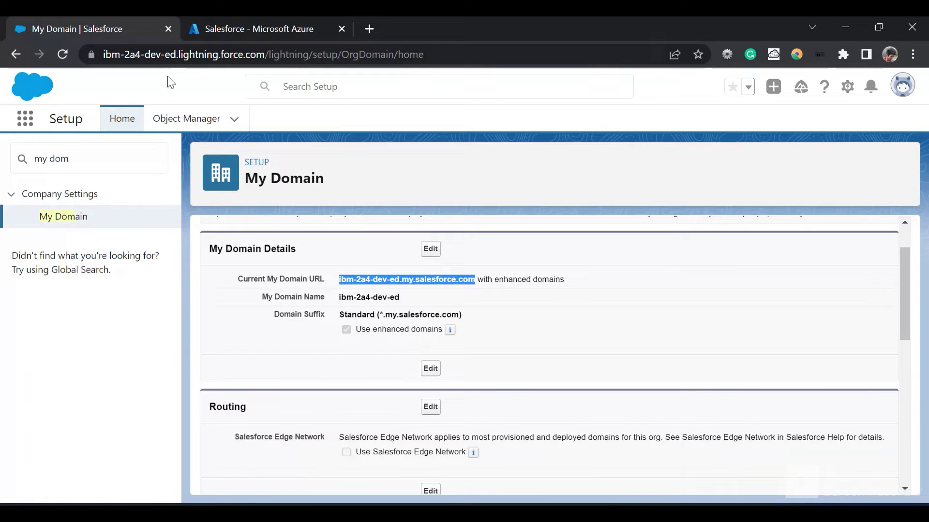
Find Single Sign-On Settings via a 'single s' Quick Find search and save them with SAML Enabled ticked.
{"action": "left_click", "coordinate": [108, 165]}
{"action": "key", "text": "BackSpace"}
{"action": "key", "text": "BackSpace"}
{"action": "key", "text": "BackSpace"}
{"action": "key", "text": "BackSpace"}
{"action": "key", "text": "BackSpace"}
{"action": "key", "text": "BackSpace"}
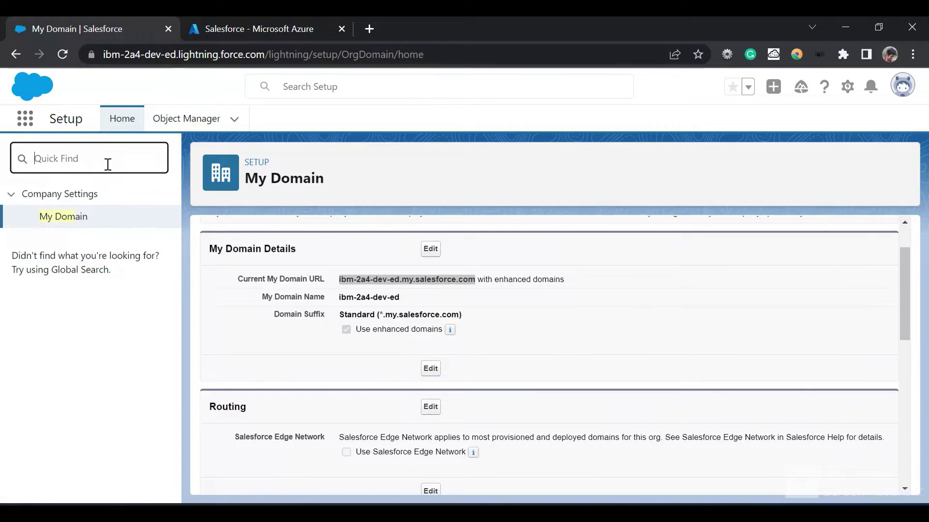
{"action": "type", "text": "single s"}
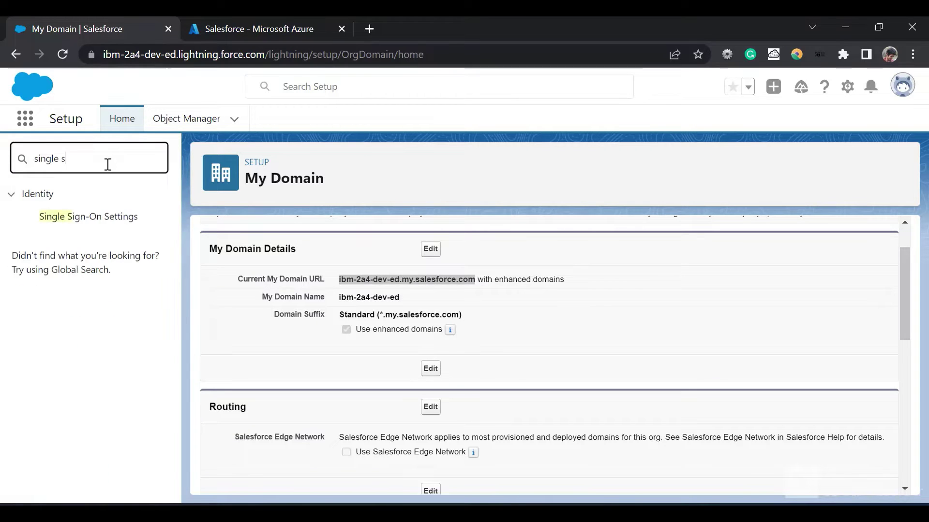
{"action": "left_click", "coordinate": [97, 220]}
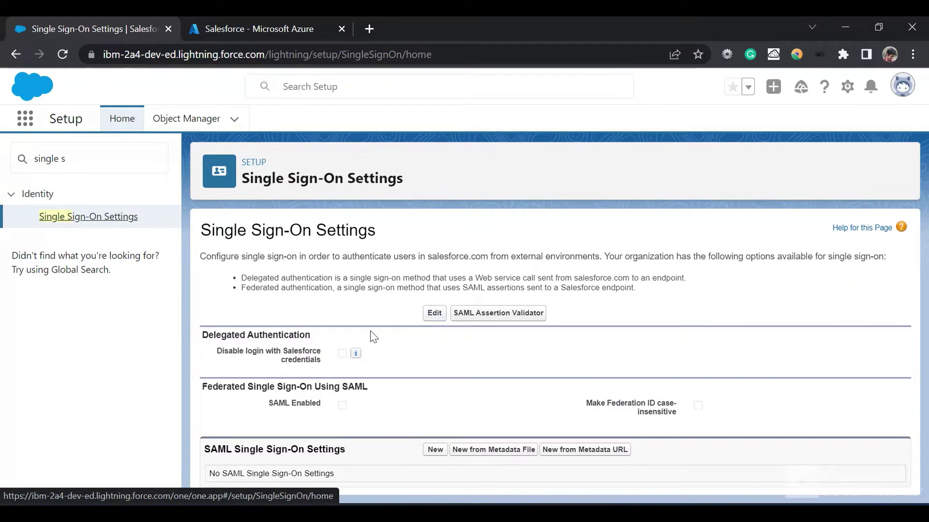
{"action": "left_click", "coordinate": [434, 314]}
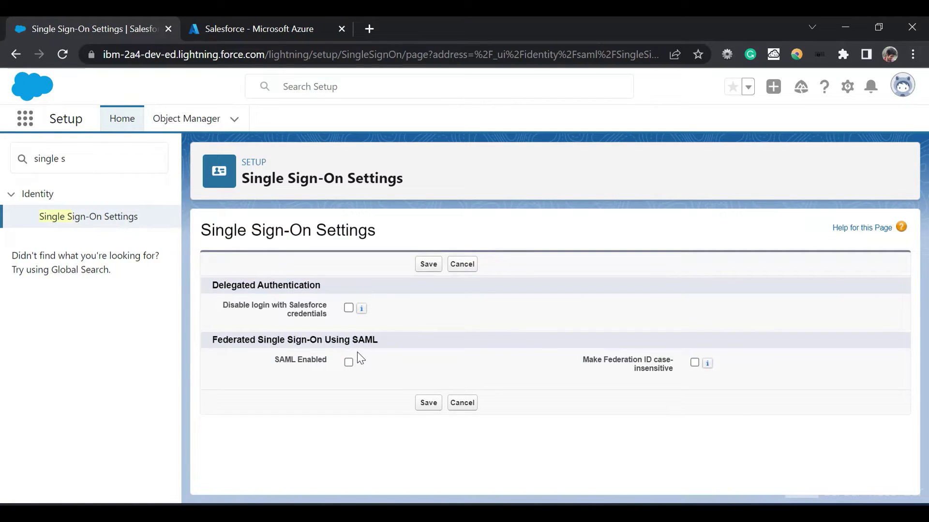
{"action": "left_click", "coordinate": [435, 265]}
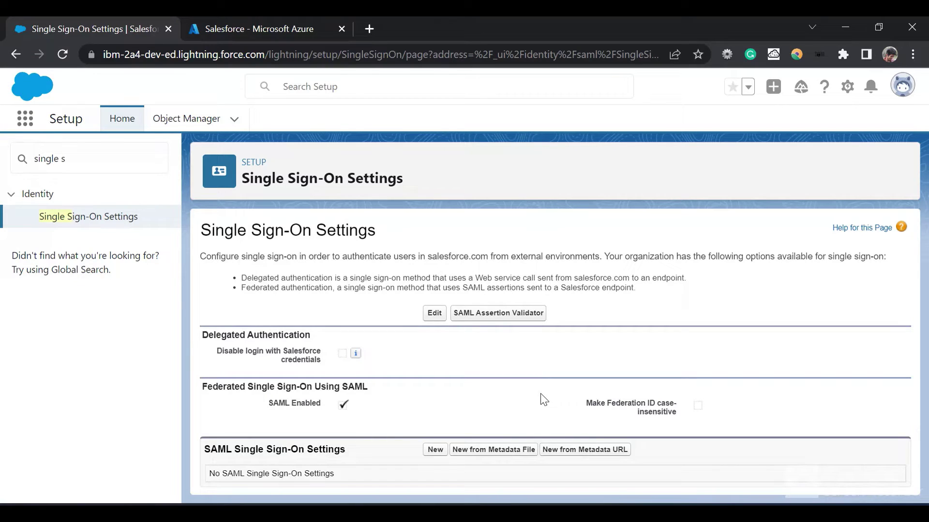
Create a new SAML single sign-on configuration from the Salesforce (2) metadata file.
{"action": "left_click", "coordinate": [492, 452]}
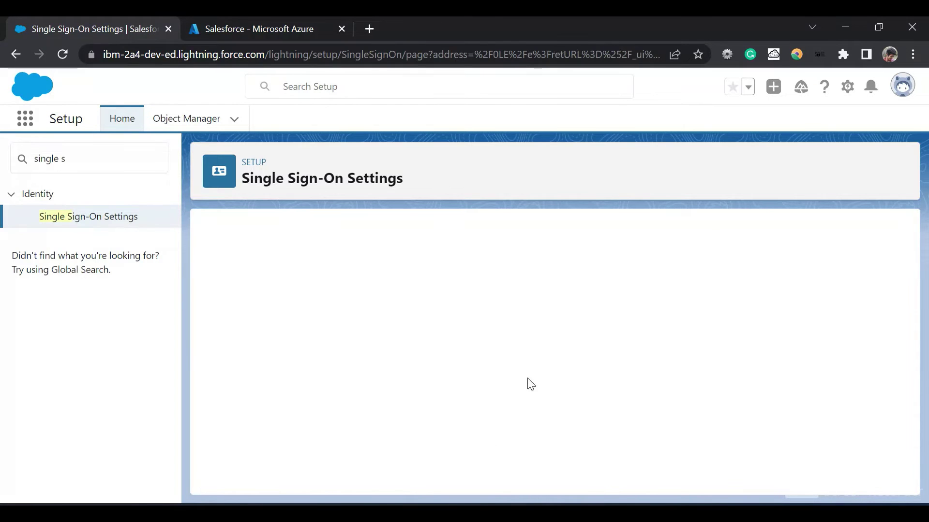
{"action": "left_click", "coordinate": [397, 320]}
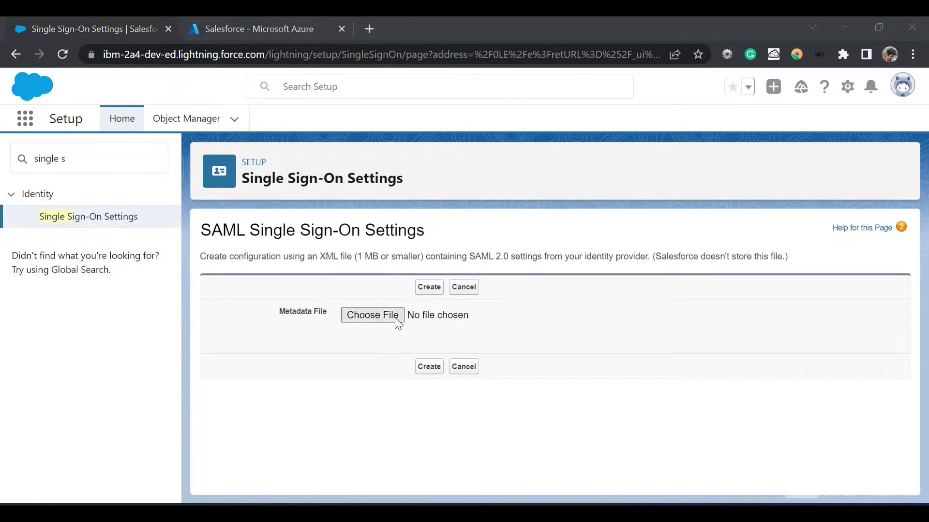
{"action": "scroll", "coordinate": [74, 123], "scroll_direction": "up", "scroll_amount": 3}
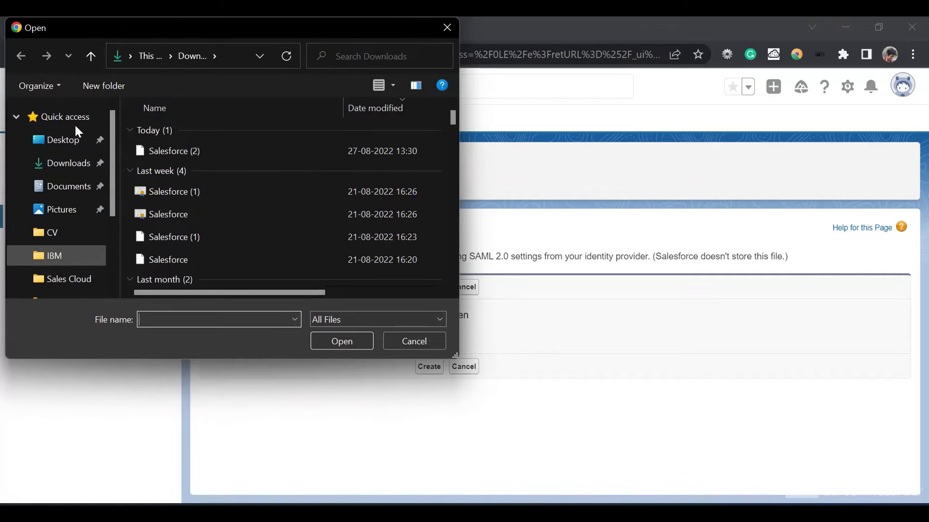
{"action": "left_click", "coordinate": [201, 151]}
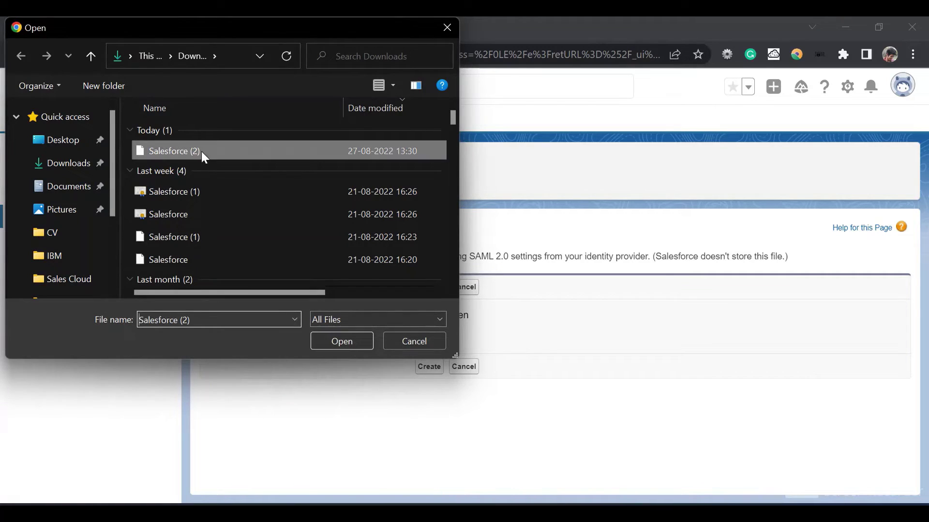
{"action": "left_click", "coordinate": [334, 341]}
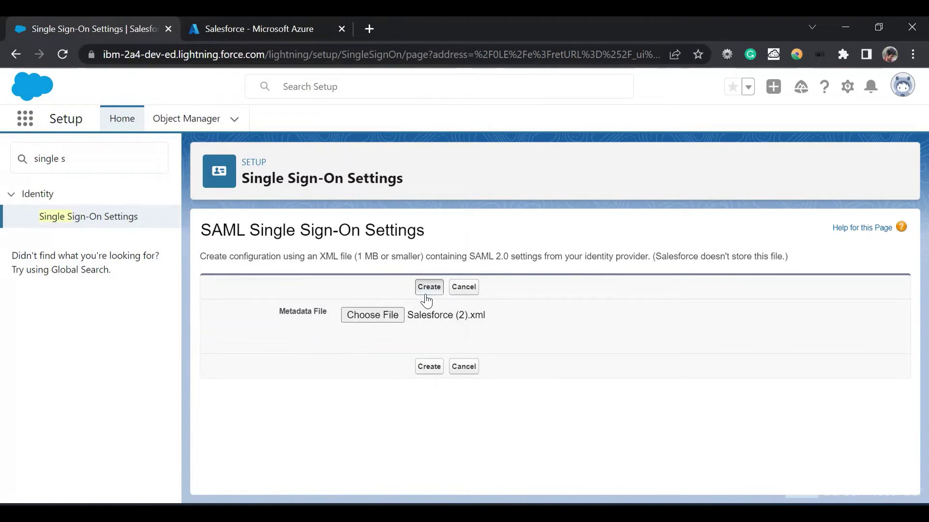
{"action": "left_click", "coordinate": [426, 296]}
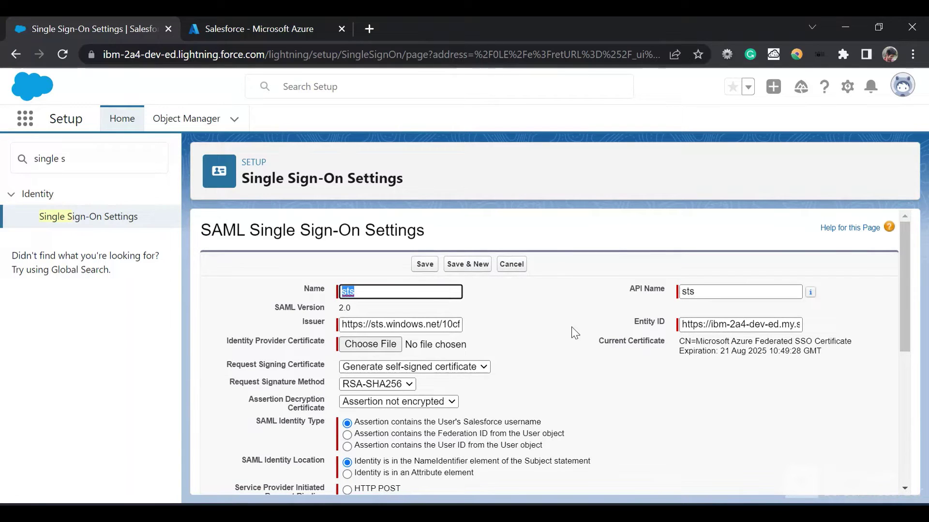
Set the SAML identity type to 'Assertion contains the Federation ID from the User object'.
{"action": "scroll", "coordinate": [575, 332], "scroll_direction": "down", "scroll_amount": 2}
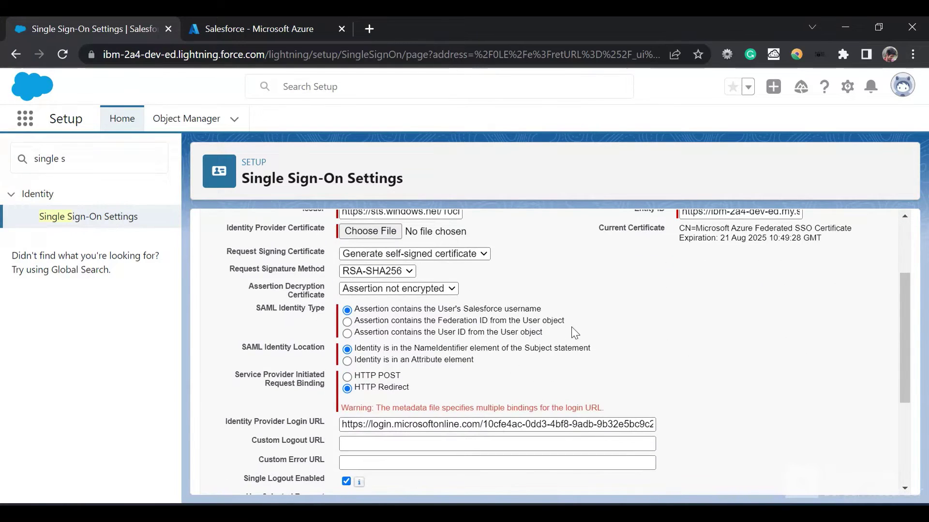
{"action": "scroll", "coordinate": [574, 332], "scroll_direction": "down", "scroll_amount": 3}
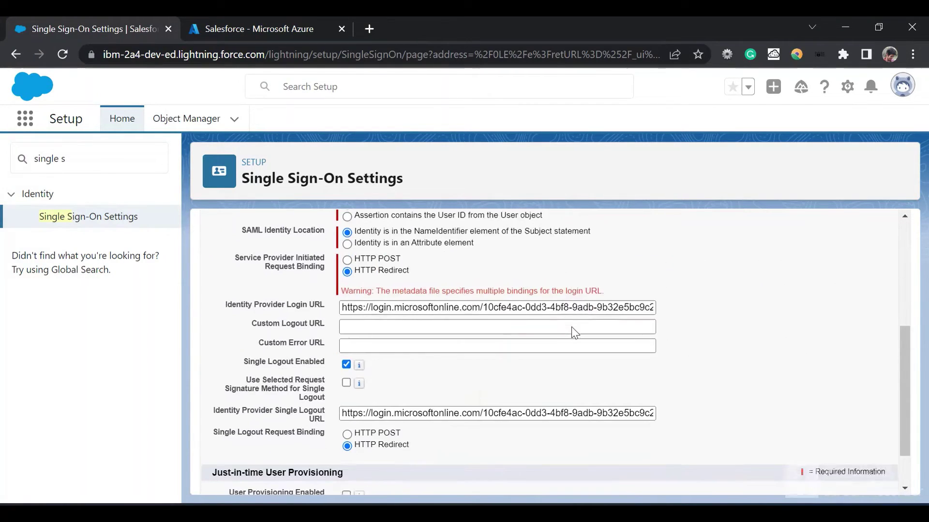
{"action": "scroll", "coordinate": [574, 332], "scroll_direction": "up", "scroll_amount": 2}
{"action": "scroll", "coordinate": [573, 333], "scroll_direction": "up", "scroll_amount": 2}
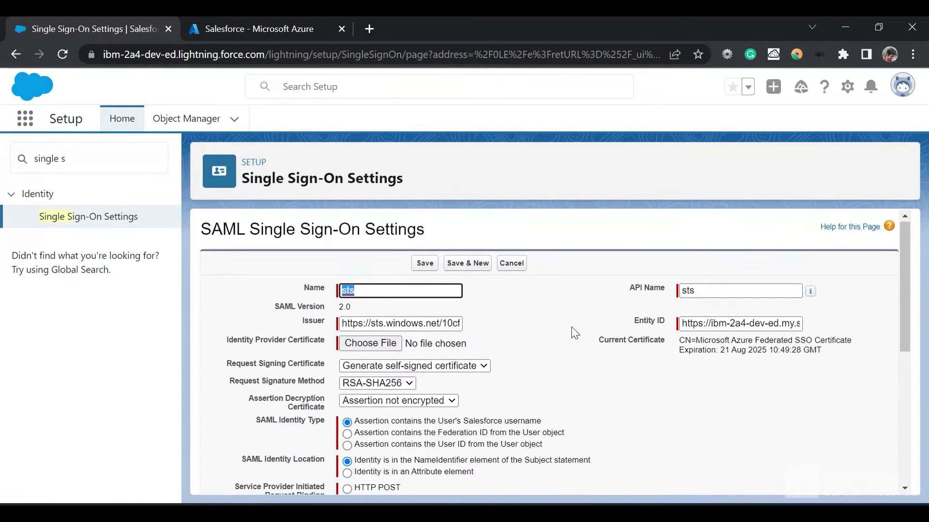
{"action": "left_click", "coordinate": [348, 440]}
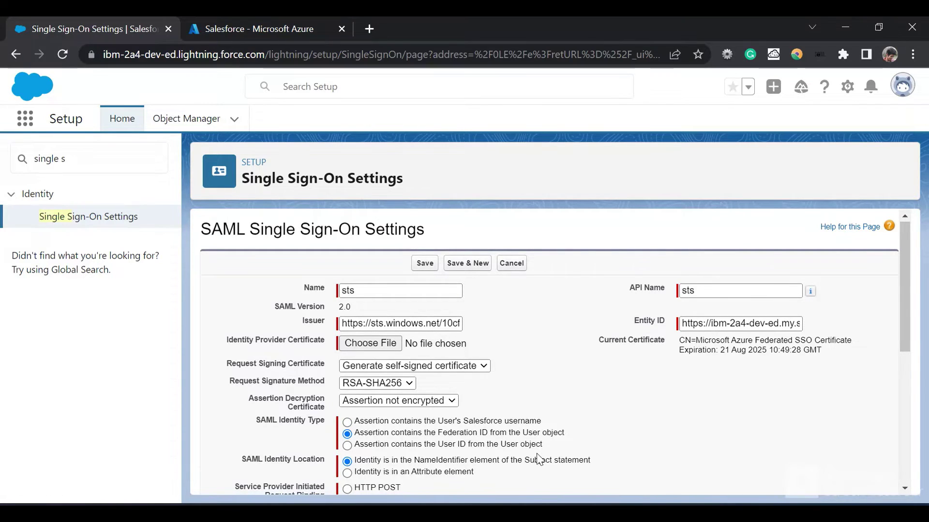
{"action": "scroll", "coordinate": [539, 460], "scroll_direction": "down", "scroll_amount": 2}
{"action": "scroll", "coordinate": [540, 459], "scroll_direction": "up", "scroll_amount": 1}
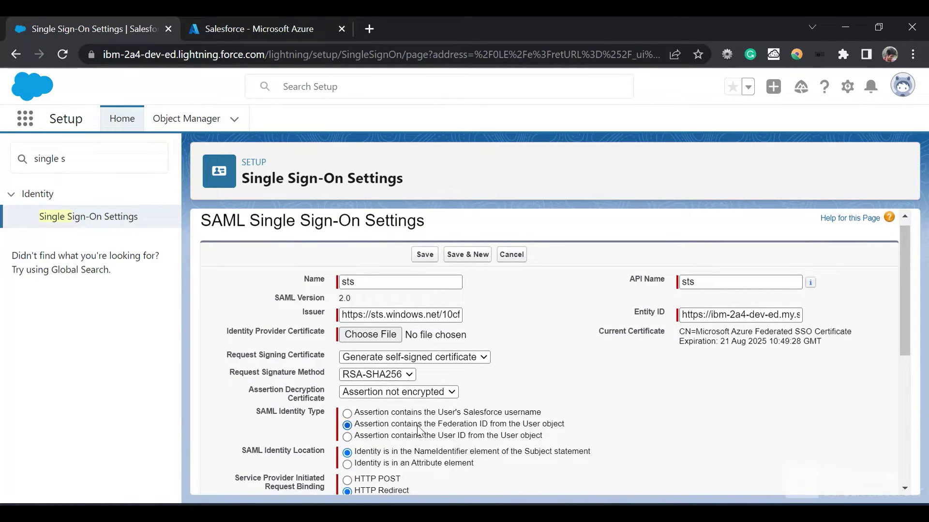
Download and keep Azure's Base64 token-signing certificate as Salesforce (2).cer, then return to Salesforce.
{"action": "left_click", "coordinate": [262, 25]}
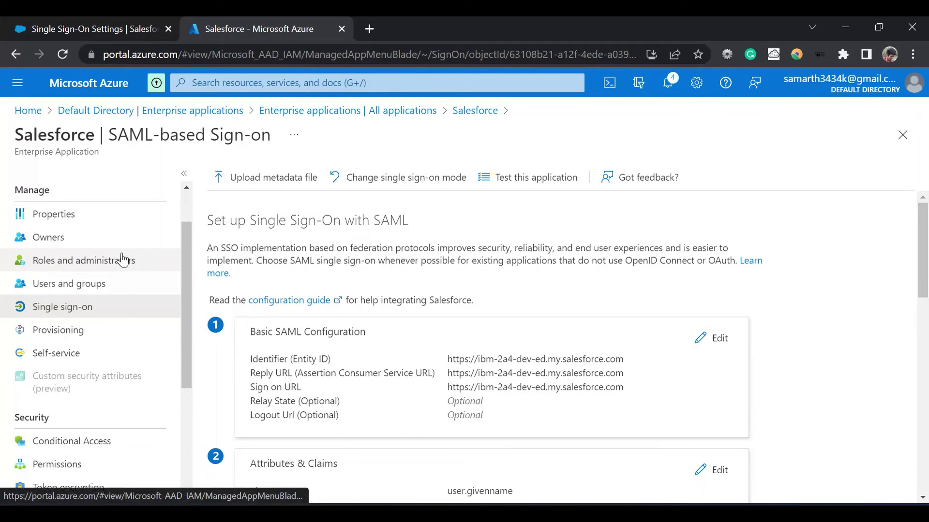
{"action": "scroll", "coordinate": [120, 260], "scroll_direction": "up", "scroll_amount": 2}
{"action": "scroll", "coordinate": [274, 309], "scroll_direction": "down", "scroll_amount": 8}
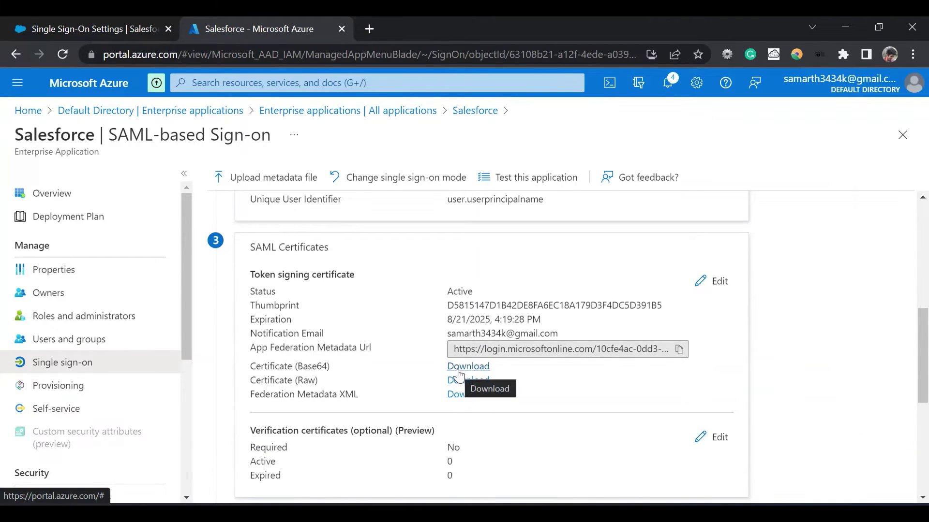
{"action": "left_click", "coordinate": [458, 371]}
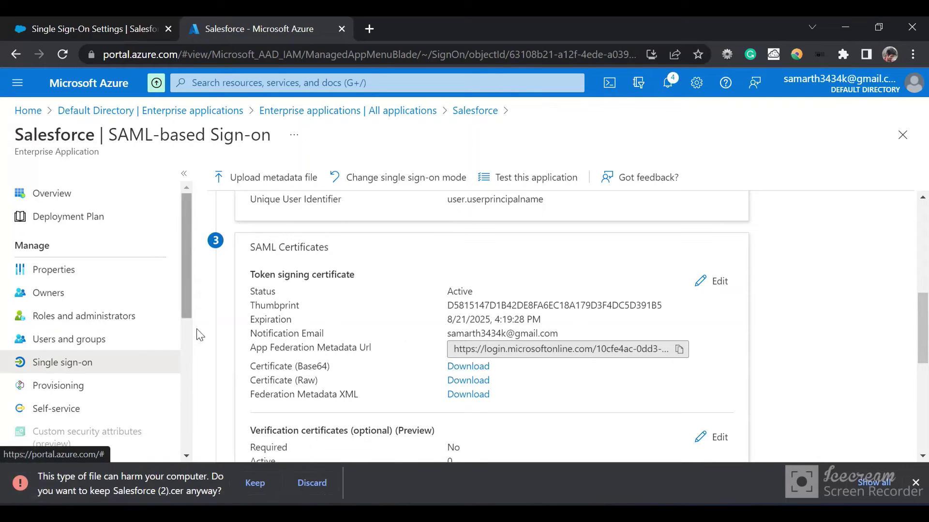
{"action": "left_click", "coordinate": [248, 483]}
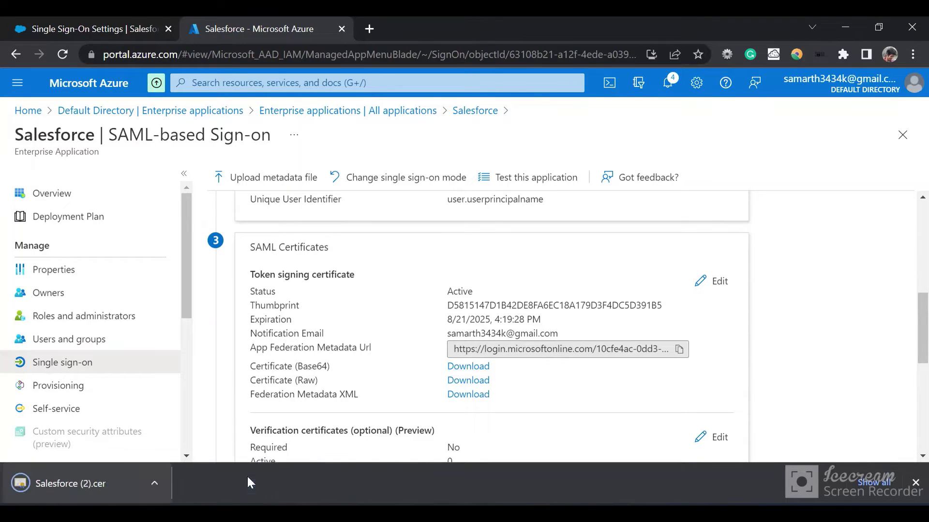
{"action": "left_click", "coordinate": [106, 27]}
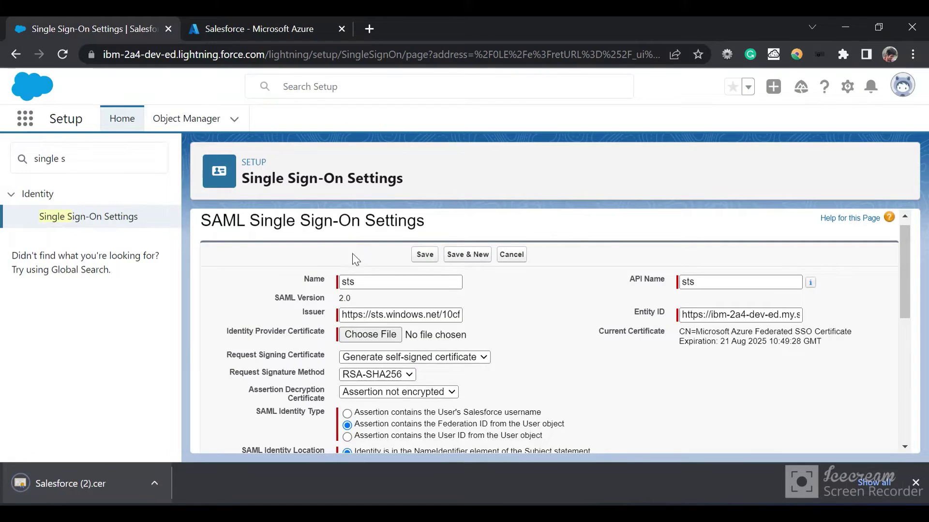
Attach Salesforce (2).cer as the Identity Provider Certificate.
{"action": "left_click", "coordinate": [368, 337]}
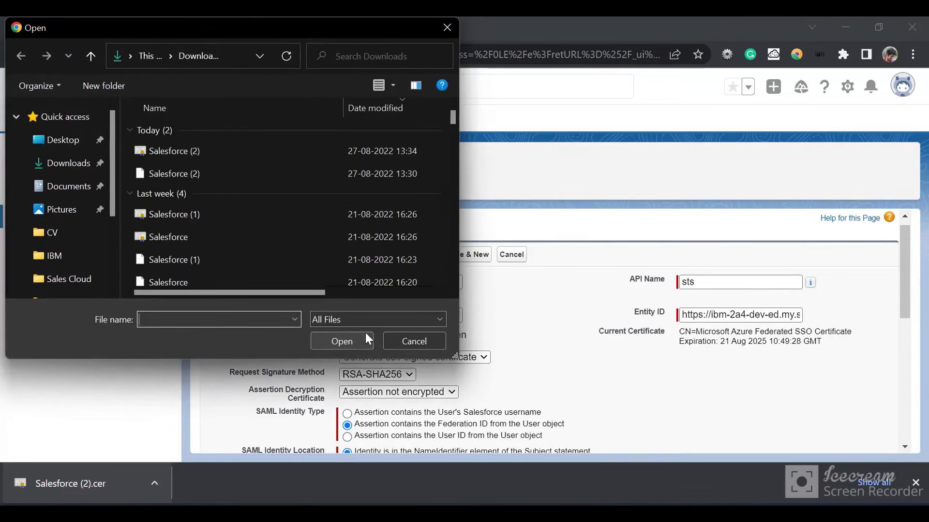
{"action": "left_click", "coordinate": [213, 152]}
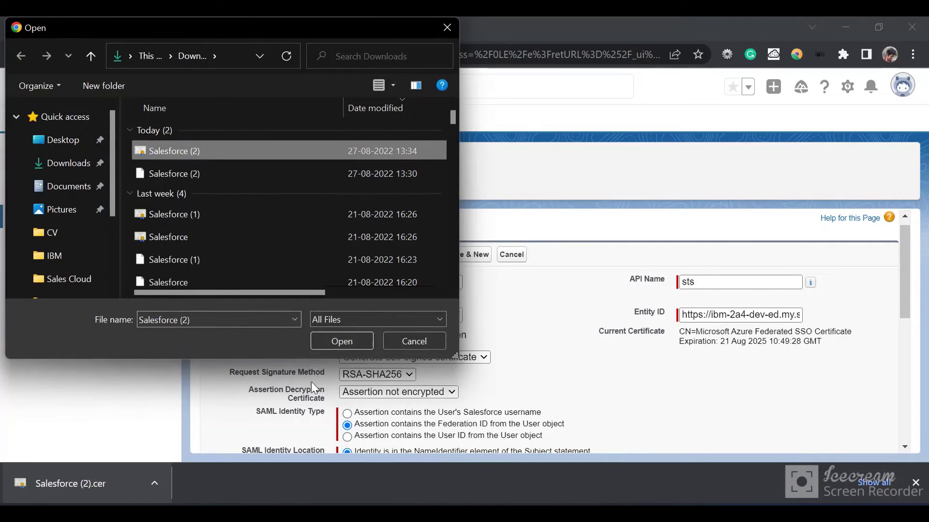
{"action": "left_click", "coordinate": [340, 342]}
{"action": "scroll", "coordinate": [633, 385], "scroll_direction": "down", "scroll_amount": 4}
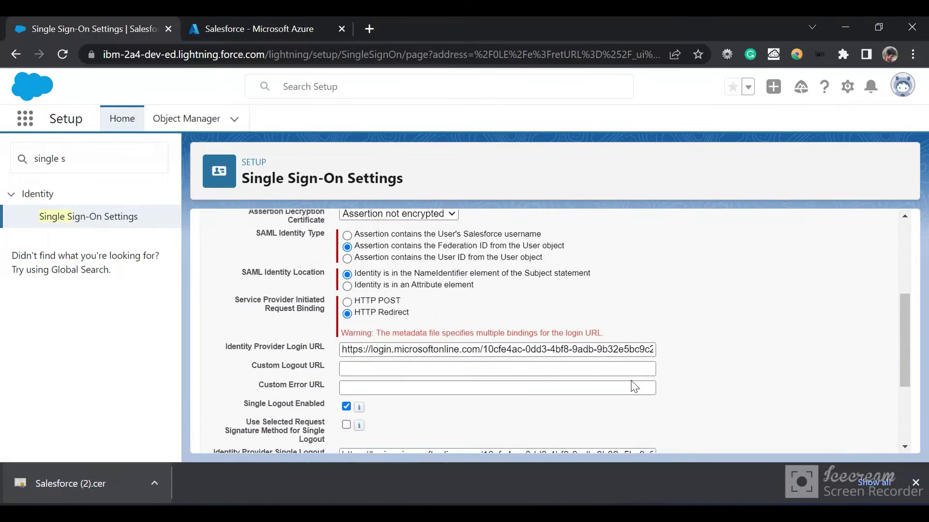
{"action": "scroll", "coordinate": [633, 387], "scroll_direction": "down", "scroll_amount": 3}
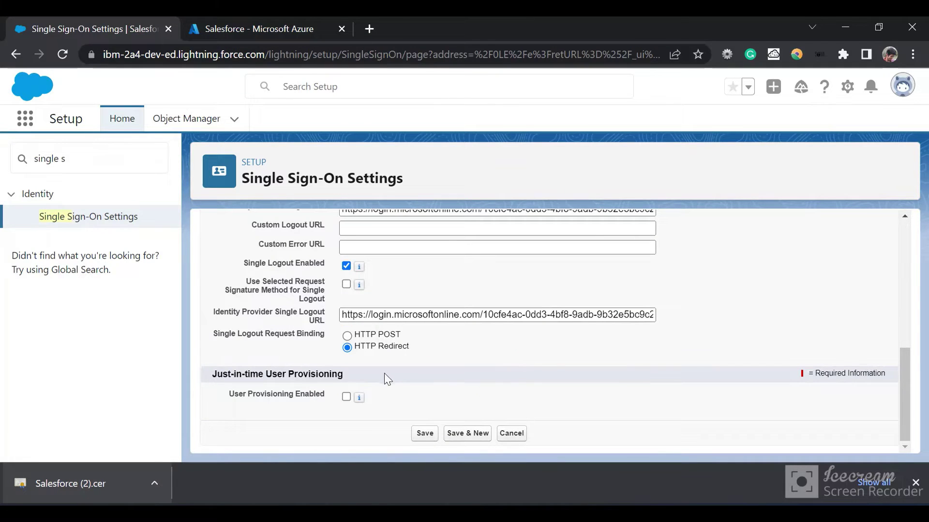
Enable Custom SAML JIT with Apex handler, auto-create the handler template, and choose the Execute Handler As user.
{"action": "scroll", "coordinate": [416, 358], "scroll_direction": "up", "scroll_amount": 8}
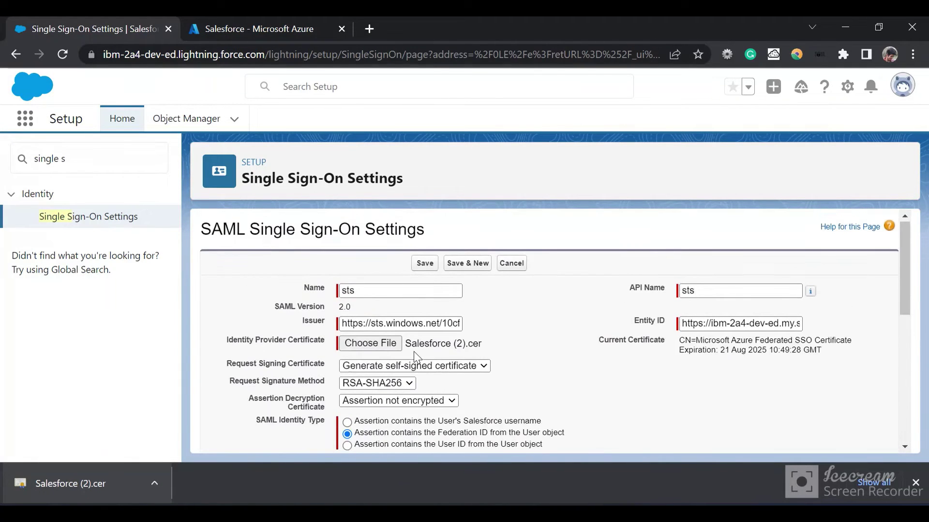
{"action": "scroll", "coordinate": [416, 358], "scroll_direction": "down", "scroll_amount": 8}
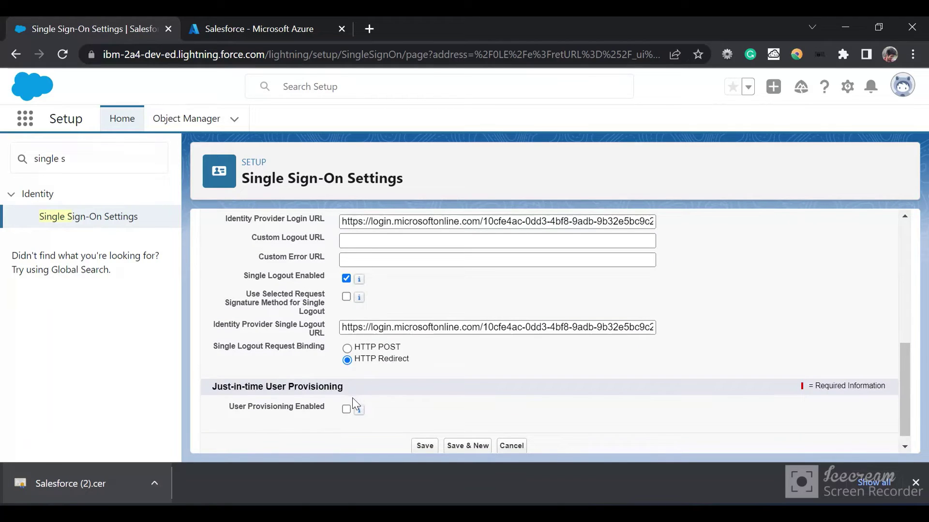
{"action": "left_click", "coordinate": [347, 410]}
{"action": "scroll", "coordinate": [350, 409], "scroll_direction": "down", "scroll_amount": 1}
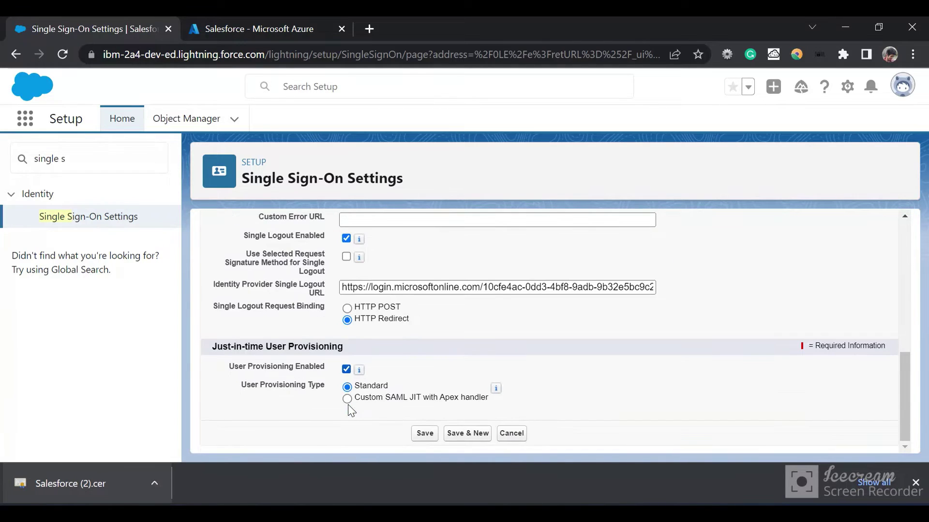
{"action": "left_click", "coordinate": [348, 400]}
{"action": "scroll", "coordinate": [349, 406], "scroll_direction": "down", "scroll_amount": 1}
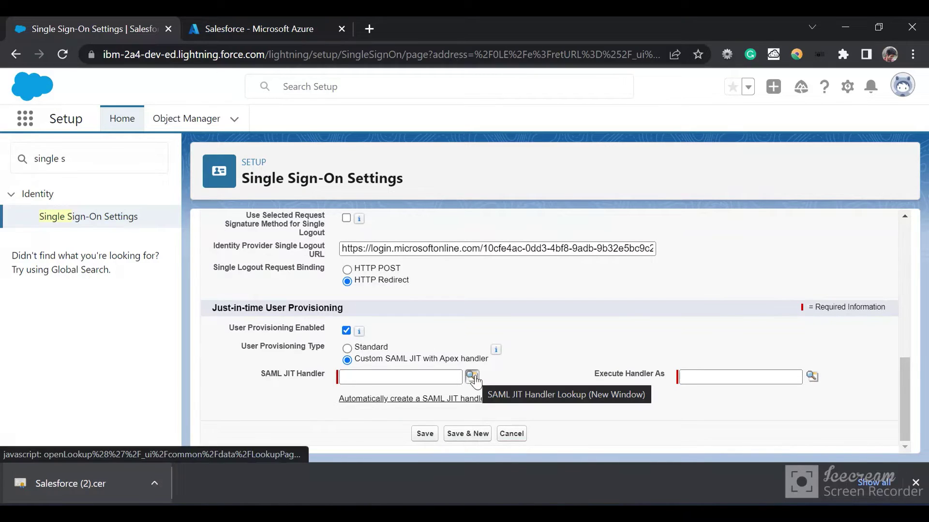
{"action": "left_click", "coordinate": [457, 400]}
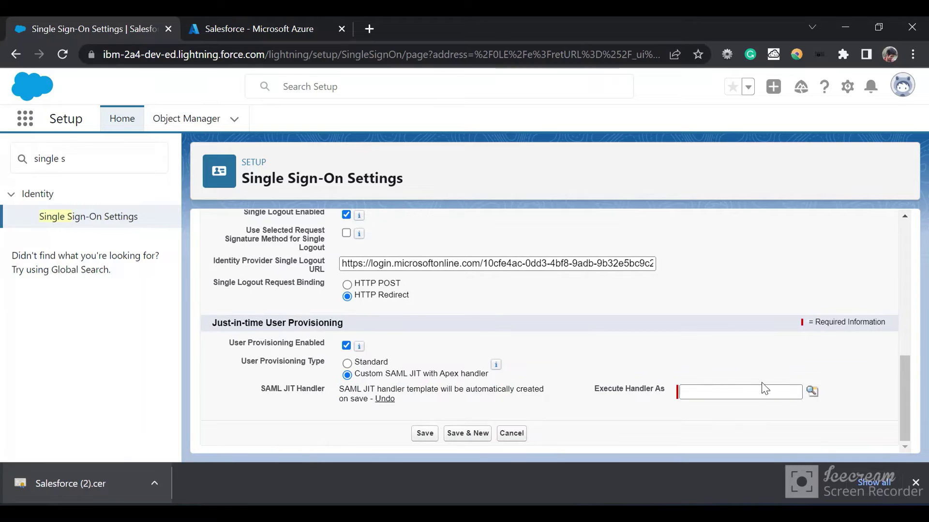
{"action": "left_click", "coordinate": [812, 391]}
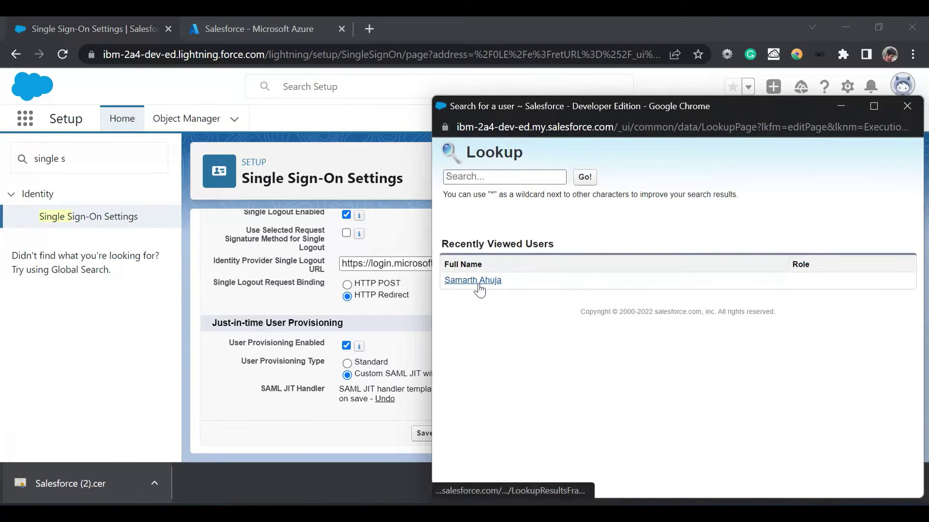
{"action": "left_click", "coordinate": [478, 286]}
Save the sts SAML configuration, dismiss the download bar, and review its JIT handler and endpoint details.
{"action": "scroll", "coordinate": [518, 349], "scroll_direction": "up", "scroll_amount": 10}
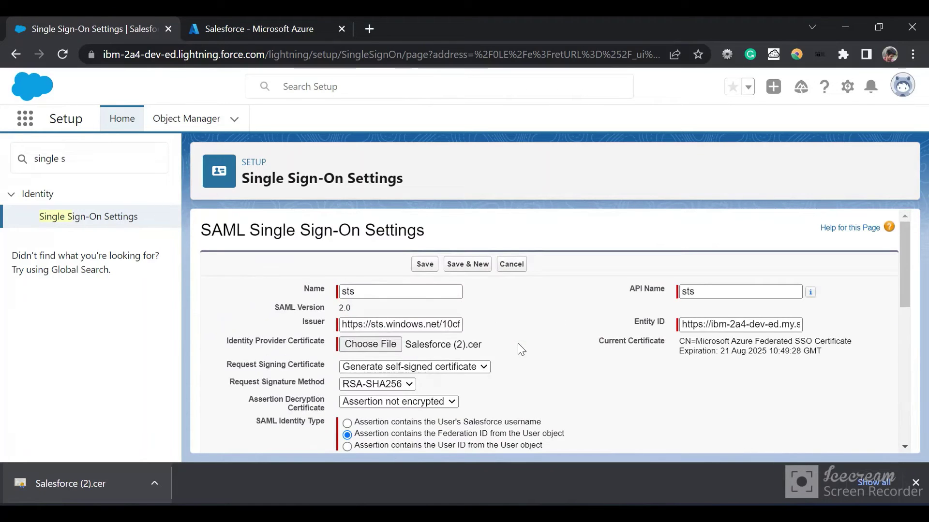
{"action": "left_click", "coordinate": [424, 264]}
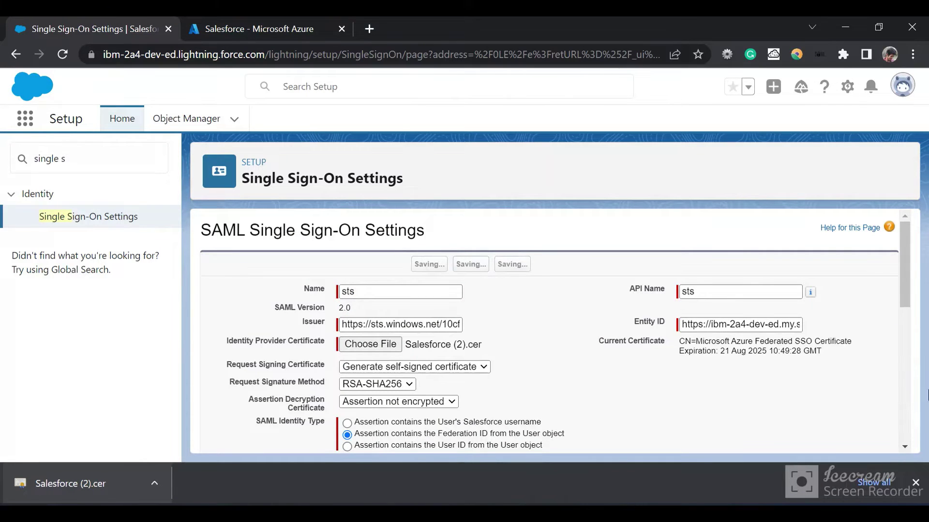
{"action": "left_click", "coordinate": [916, 483]}
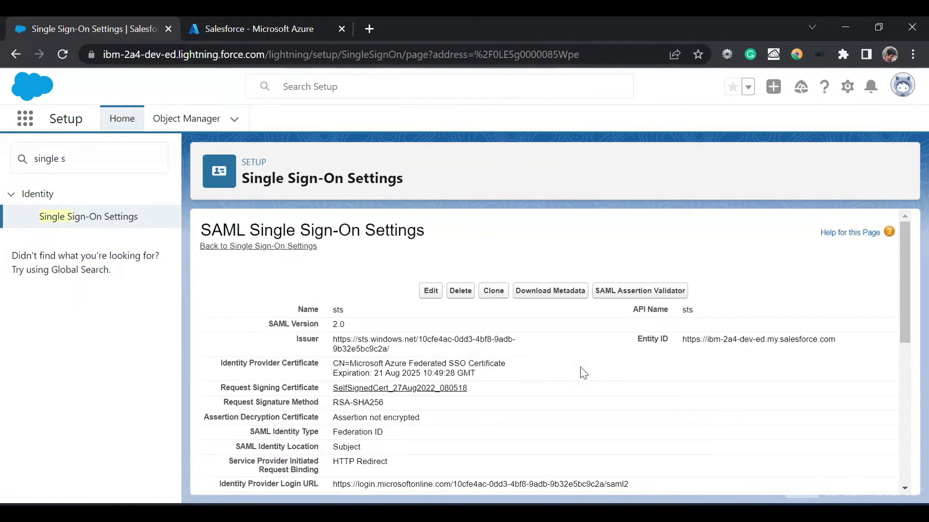
{"action": "scroll", "coordinate": [539, 369], "scroll_direction": "down", "scroll_amount": 5}
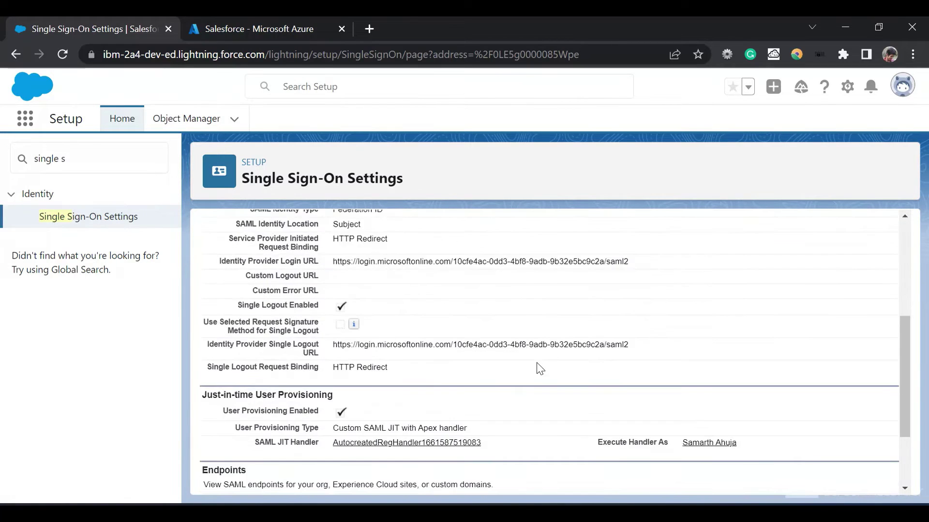
{"action": "scroll", "coordinate": [539, 369], "scroll_direction": "down", "scroll_amount": 4}
{"action": "scroll", "coordinate": [539, 368], "scroll_direction": "up", "scroll_amount": 6}
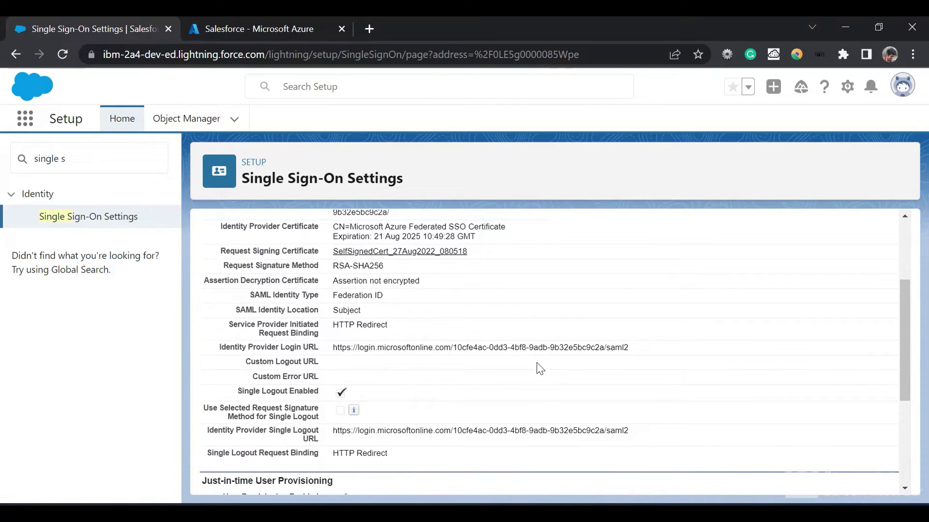
{"action": "scroll", "coordinate": [540, 369], "scroll_direction": "up", "scroll_amount": 4}
{"action": "scroll", "coordinate": [539, 368], "scroll_direction": "down", "scroll_amount": 8}
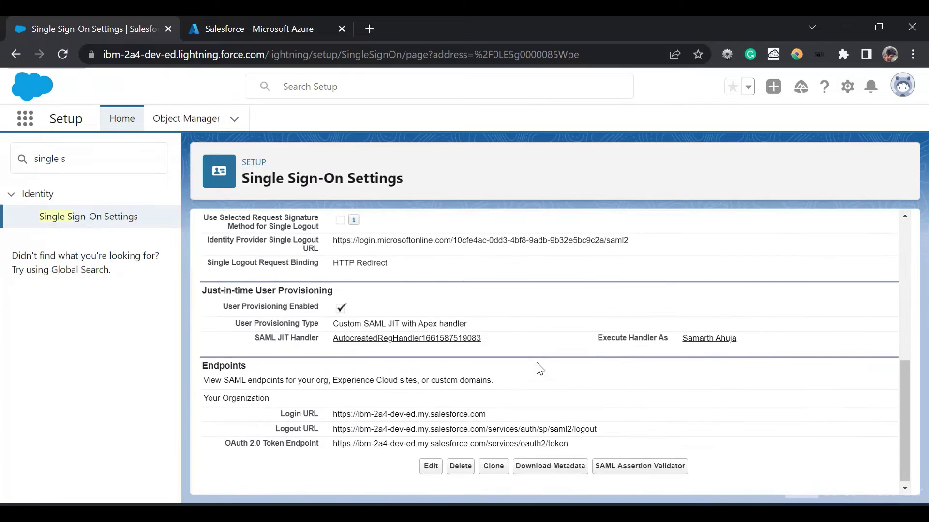
{"action": "left_click", "coordinate": [446, 342]}
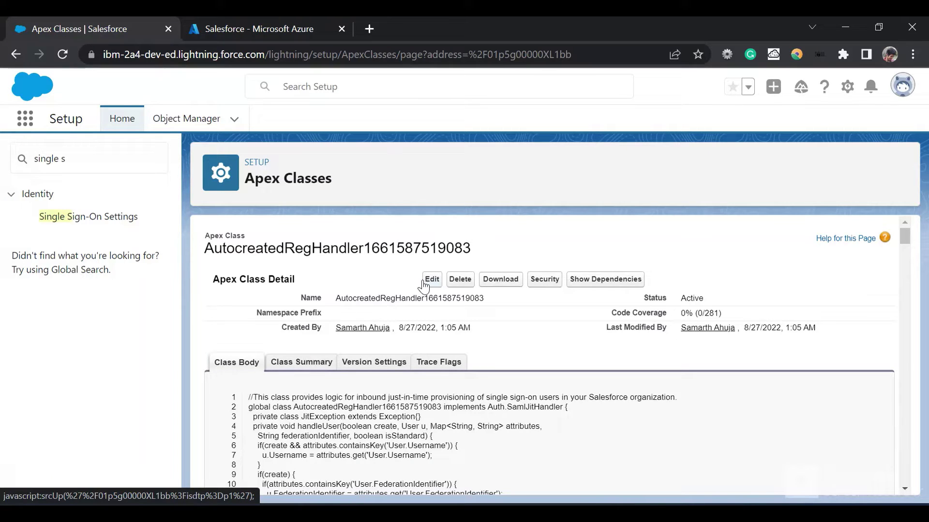
{"action": "left_click", "coordinate": [426, 281]}
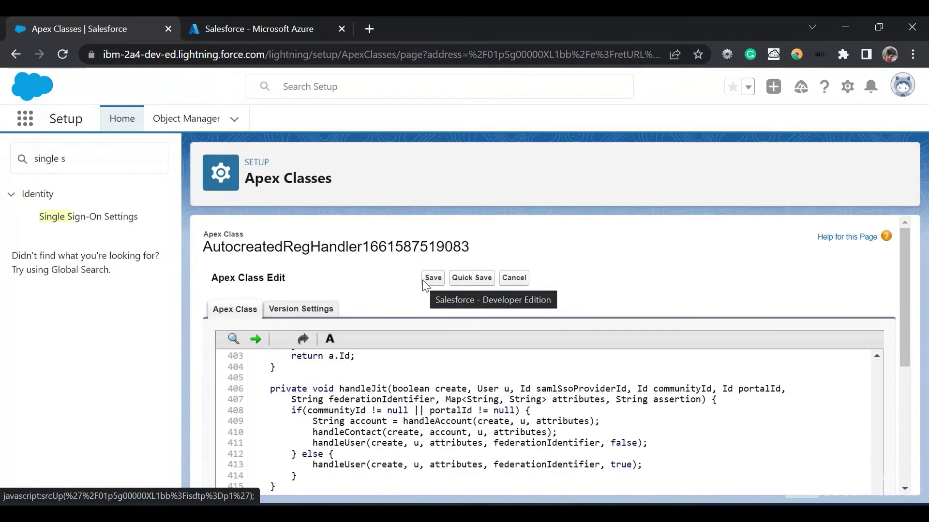
{"action": "scroll", "coordinate": [408, 308], "scroll_direction": "down", "scroll_amount": 2}
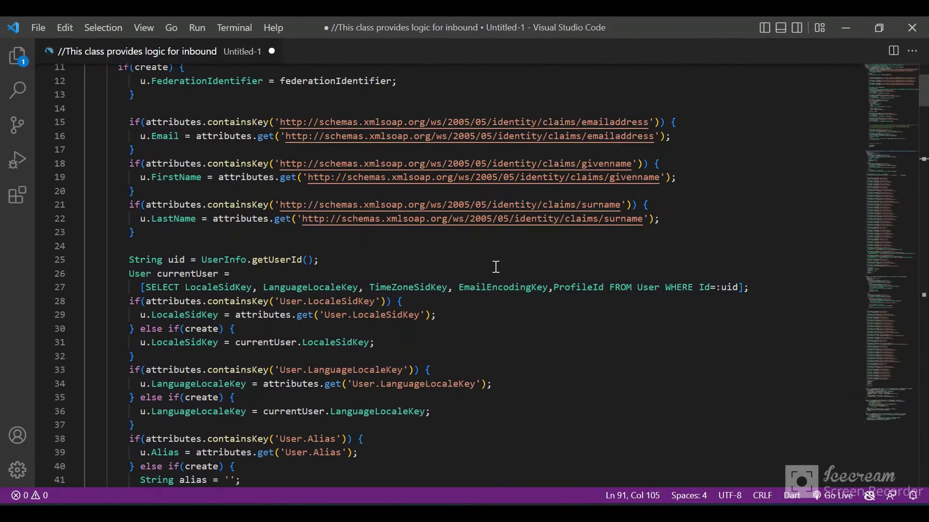
{"action": "scroll", "coordinate": [496, 267], "scroll_direction": "up", "scroll_amount": 3}
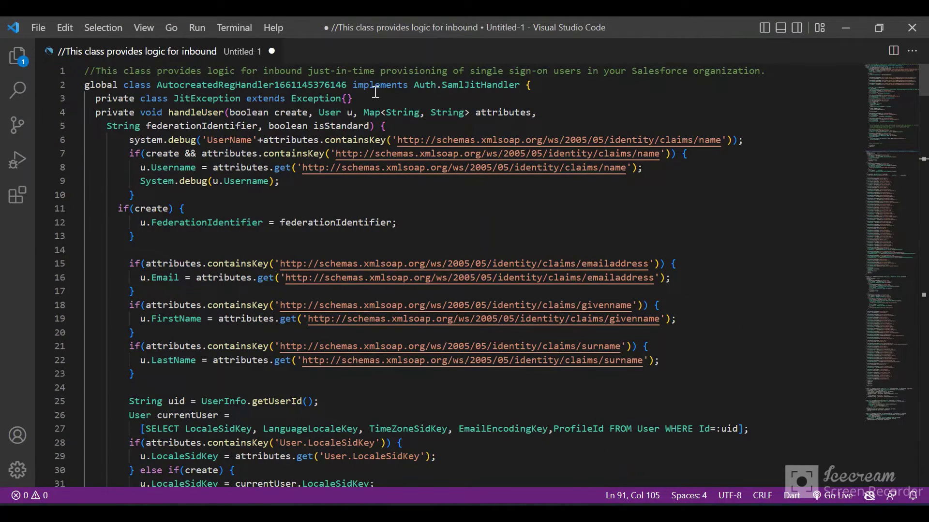
Highlight the Auth.SamlJitHandler interface name on line 2 and scroll to the class end.
{"action": "left_click", "coordinate": [419, 85]}
{"action": "left_click_drag", "start_coordinate": [500, 85], "coordinate": [516, 84]}
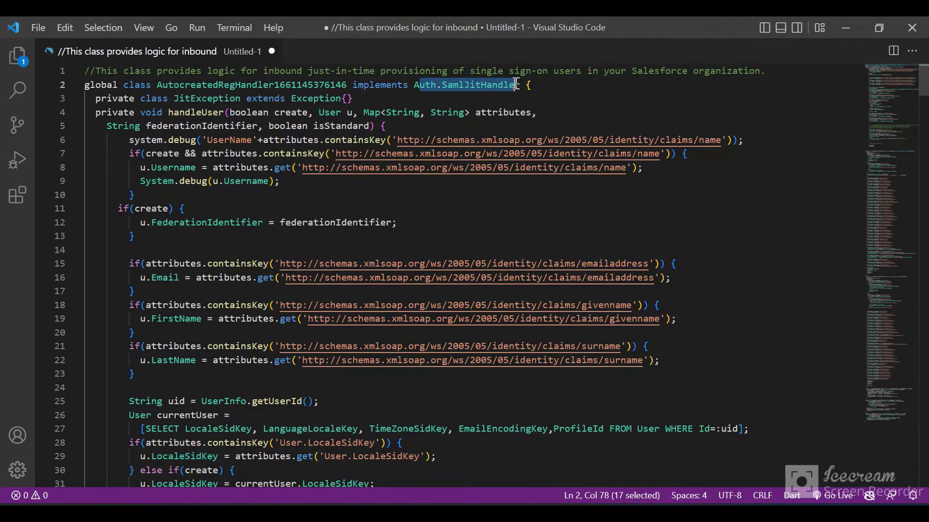
{"action": "scroll", "coordinate": [448, 235], "scroll_direction": "down", "scroll_amount": 20}
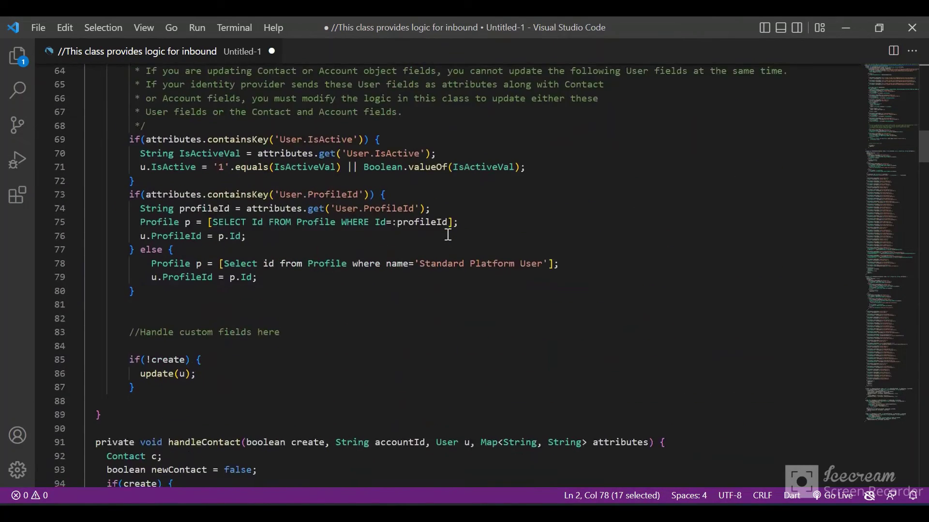
{"action": "scroll", "coordinate": [448, 235], "scroll_direction": "down", "scroll_amount": 20}
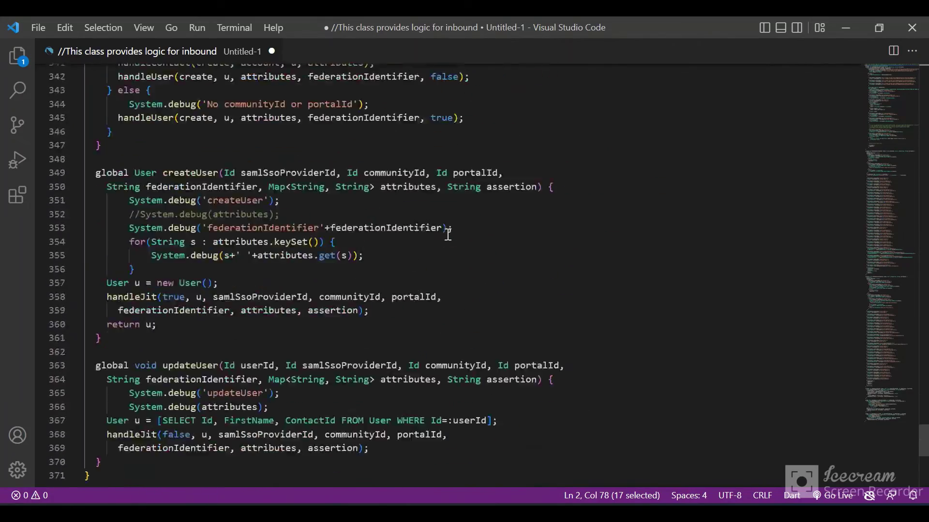
{"action": "scroll", "coordinate": [448, 234], "scroll_direction": "up", "scroll_amount": 9}
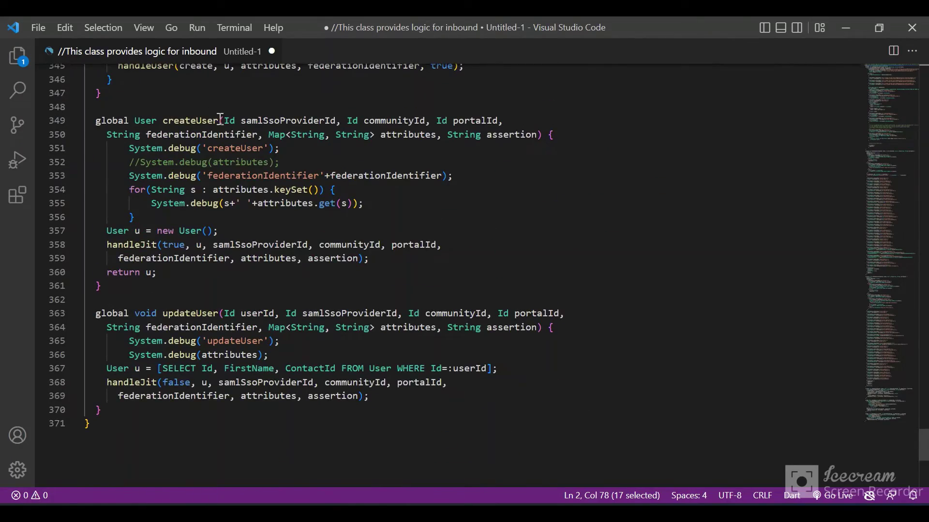
Compare the createUser and updateUser method names by highlighting each in turn.
{"action": "double_click", "coordinate": [187, 118]}
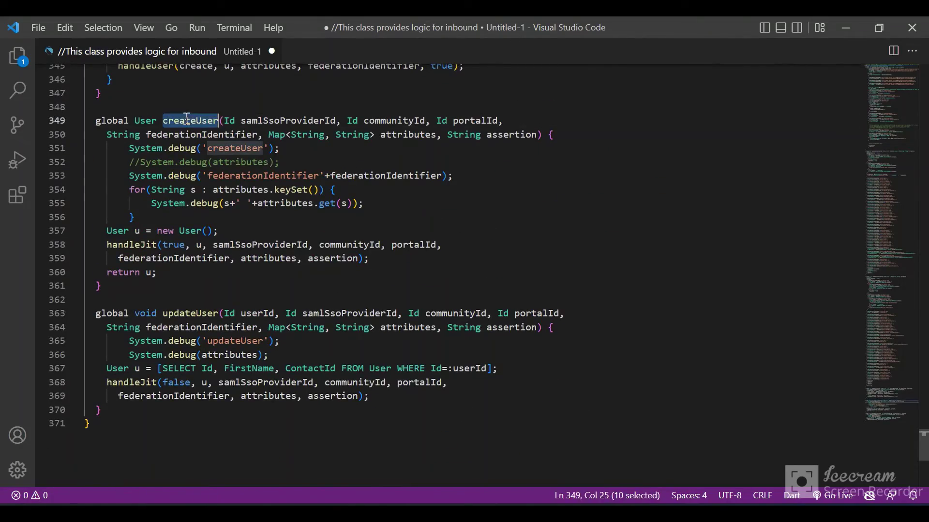
{"action": "left_click", "coordinate": [190, 312]}
{"action": "double_click", "coordinate": [190, 312]}
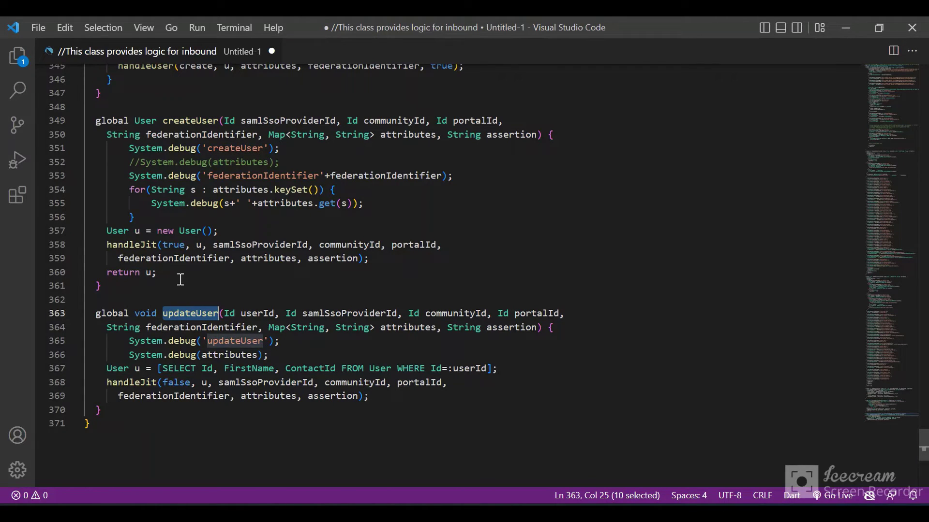
{"action": "double_click", "coordinate": [181, 120]}
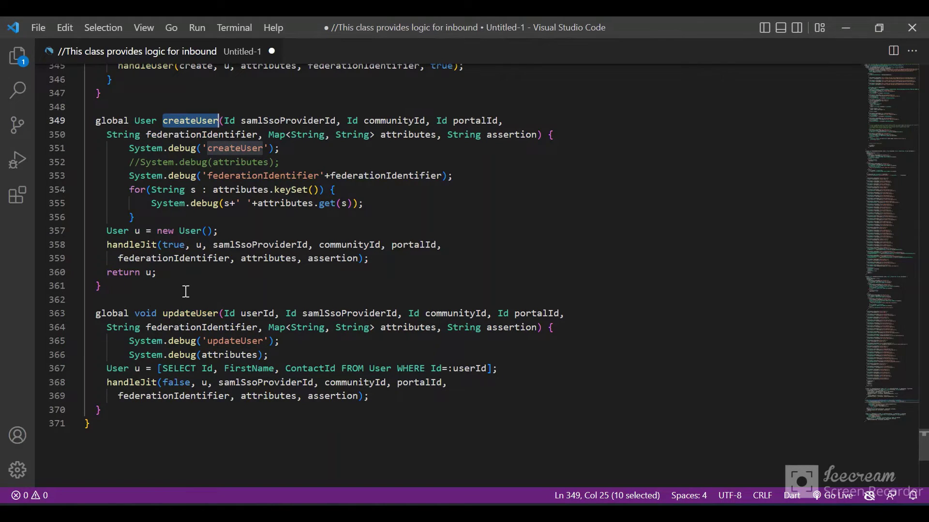
{"action": "left_click", "coordinate": [185, 312]}
{"action": "double_click", "coordinate": [184, 312]}
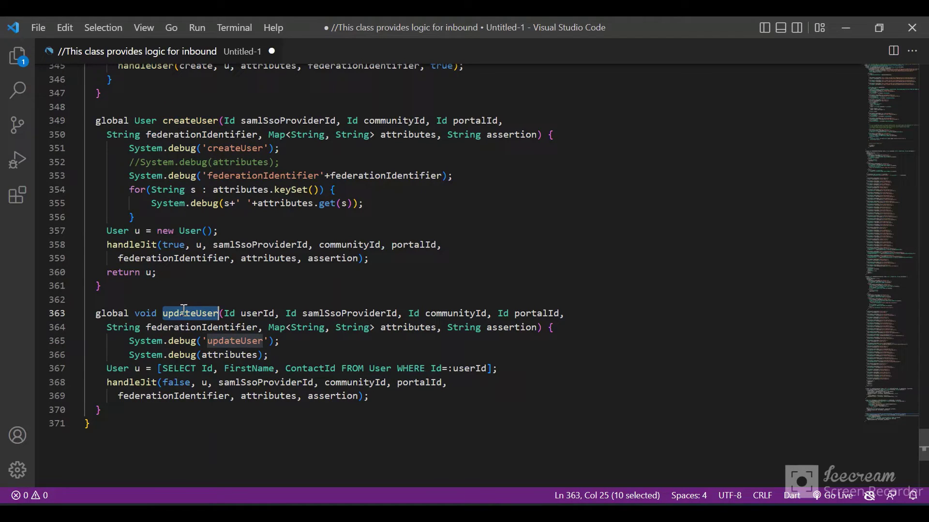
Trace federationIdentifier's uses and the handleJit call inside createUser.
{"action": "double_click", "coordinate": [202, 329]}
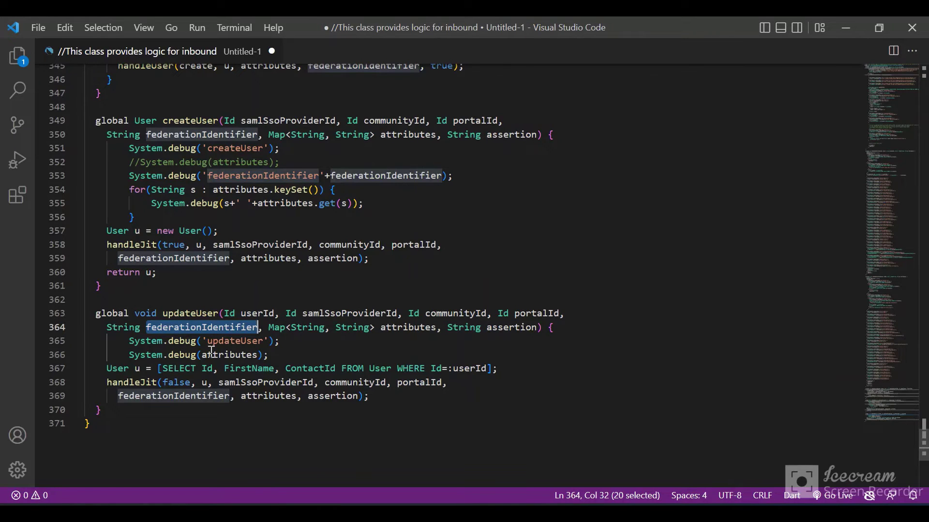
{"action": "scroll", "coordinate": [212, 351], "scroll_direction": "up", "scroll_amount": 2}
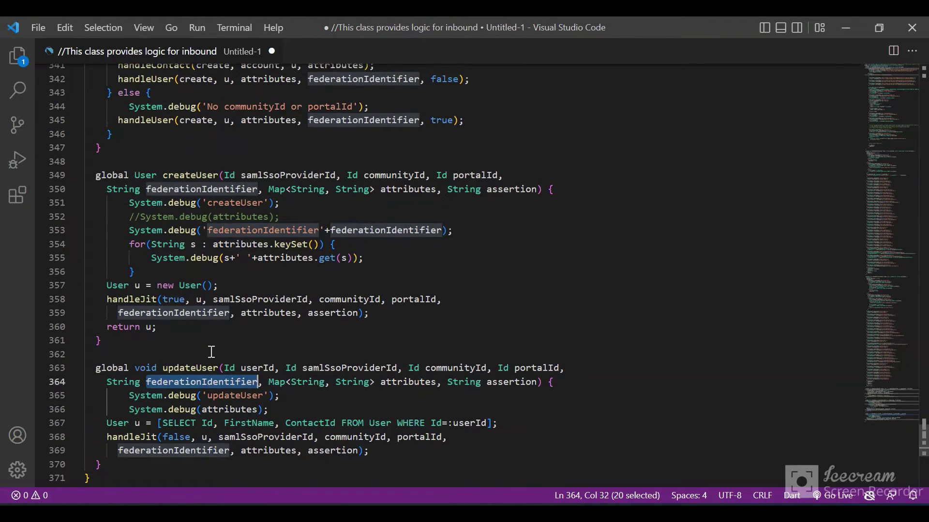
{"action": "double_click", "coordinate": [190, 176]}
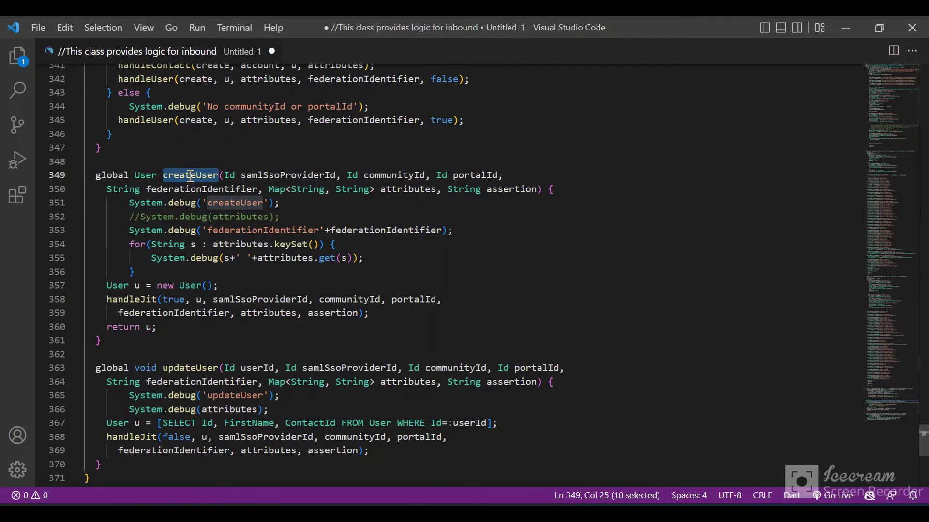
{"action": "scroll", "coordinate": [190, 176], "scroll_direction": "down", "scroll_amount": 3}
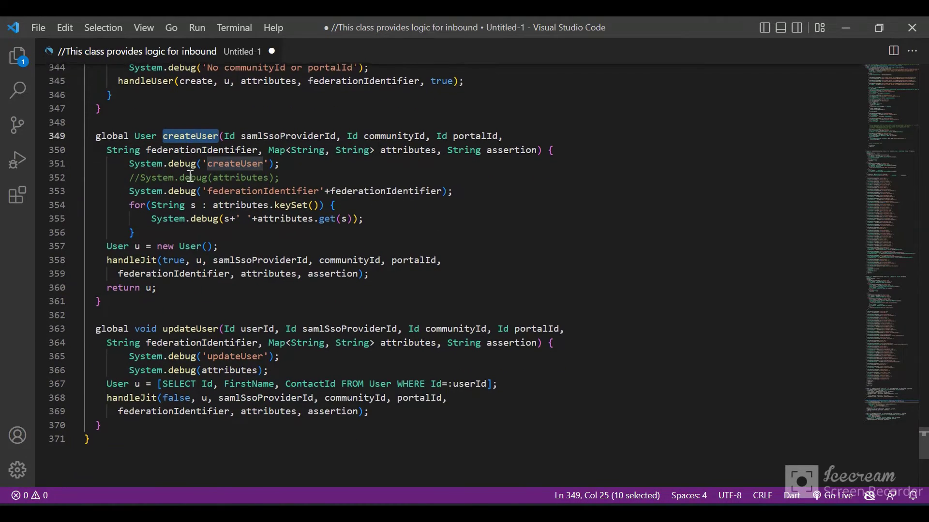
{"action": "double_click", "coordinate": [126, 231]}
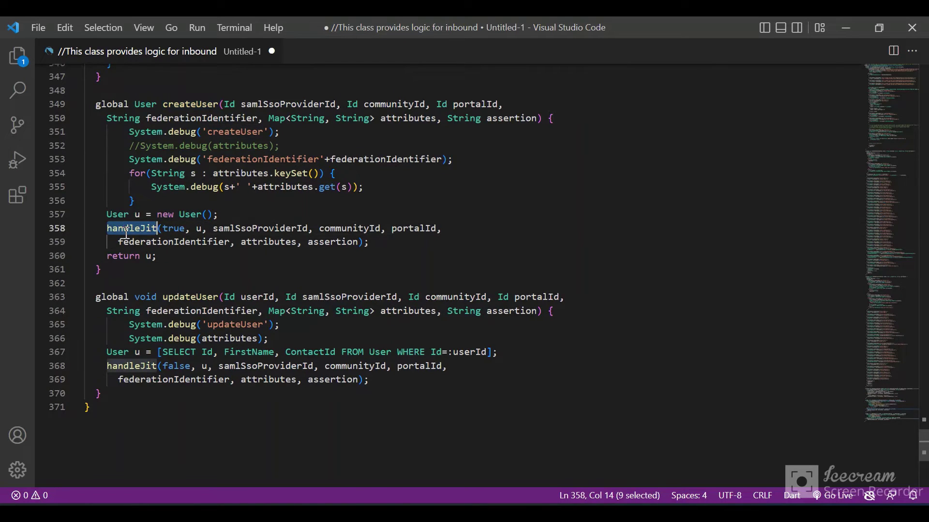
Search for handleJit and jump to its definition on line 337.
{"action": "key", "text": "ctrl+f"}
{"action": "key", "text": "Return"}
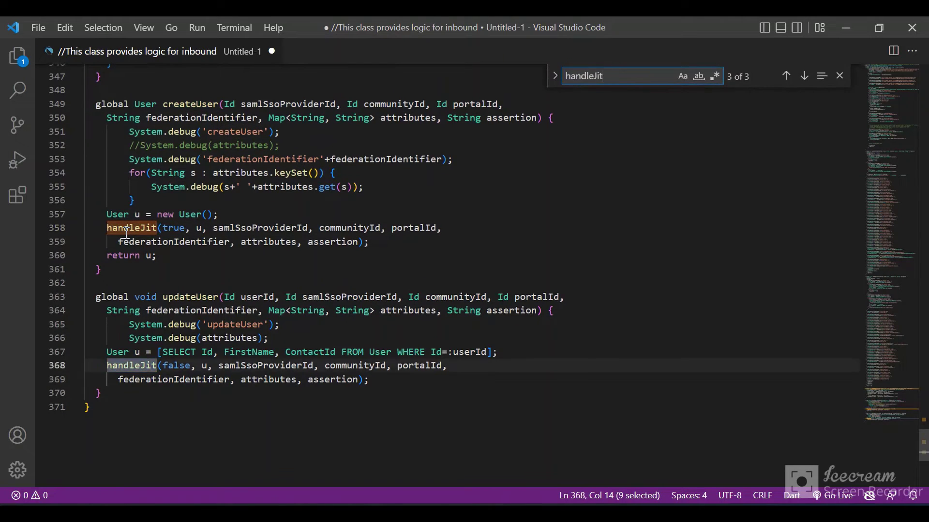
{"action": "key", "text": "Return"}
{"action": "scroll", "coordinate": [207, 236], "scroll_direction": "down", "scroll_amount": 1}
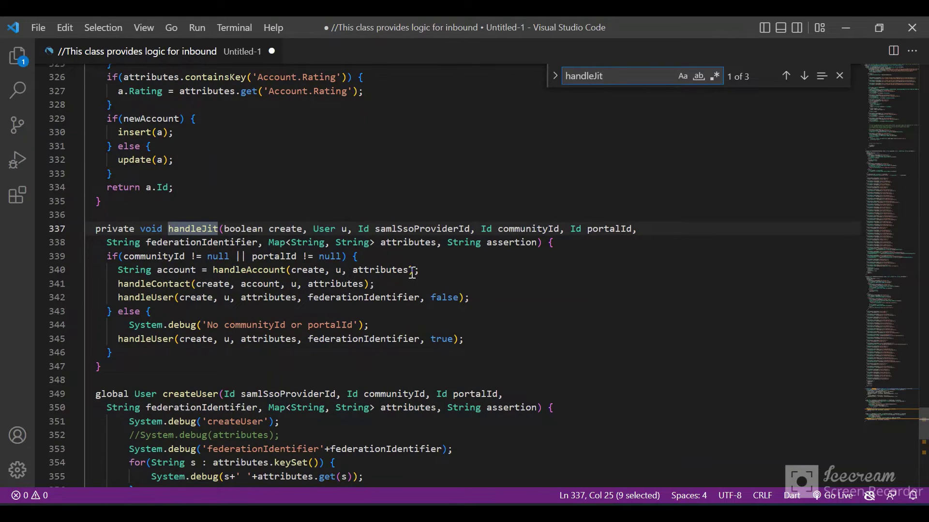
Inspect the community/portal branch, the handleAccount call and the handleUser call, then search for handleUser.
{"action": "left_click_drag", "start_coordinate": [473, 291], "coordinate": [83, 269]}
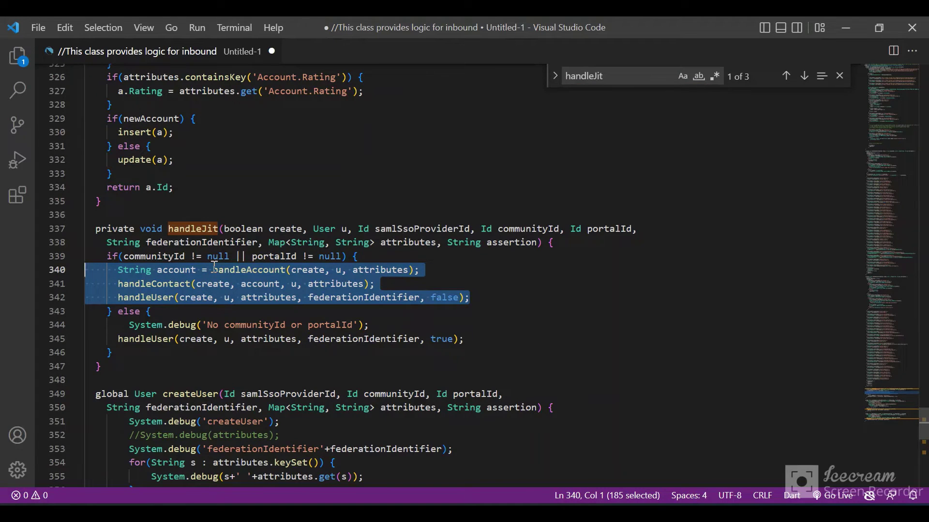
{"action": "double_click", "coordinate": [245, 269]}
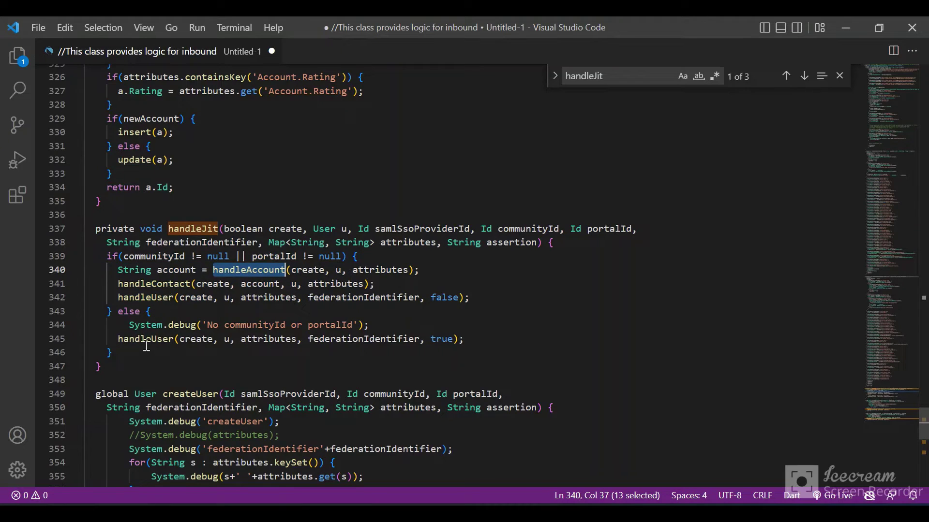
{"action": "double_click", "coordinate": [147, 340]}
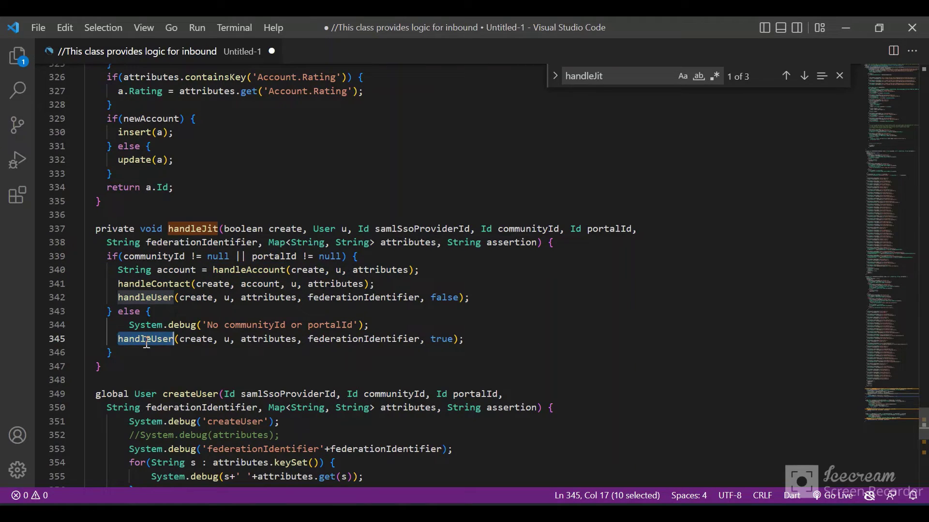
{"action": "key", "text": "ctrl+f"}
Review handleUser's attributes parameter and the name claim mapped to Username.
{"action": "key", "text": "Return"}
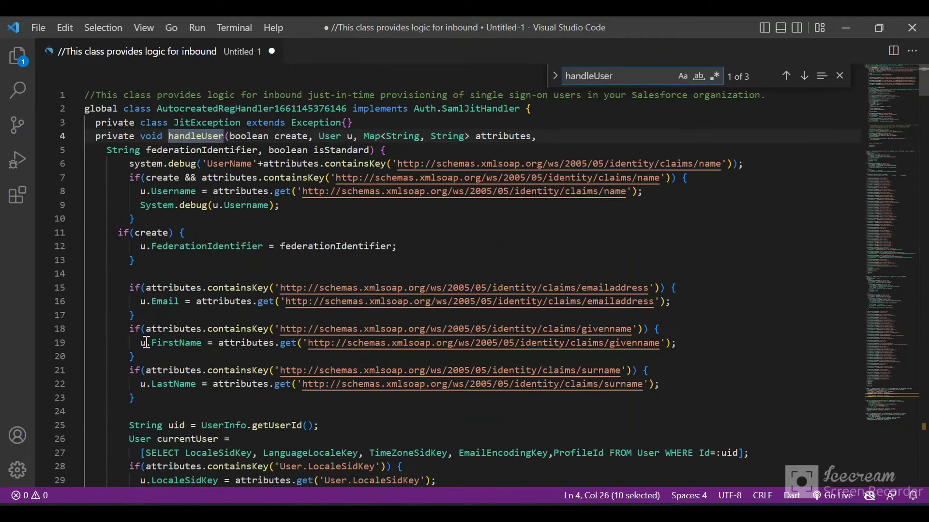
{"action": "scroll", "coordinate": [147, 342], "scroll_direction": "down", "scroll_amount": 1}
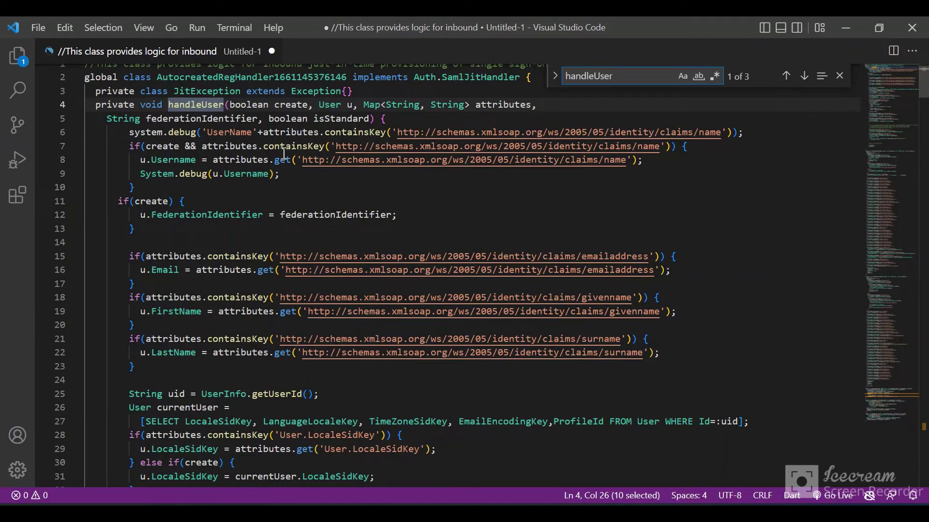
{"action": "double_click", "coordinate": [495, 105]}
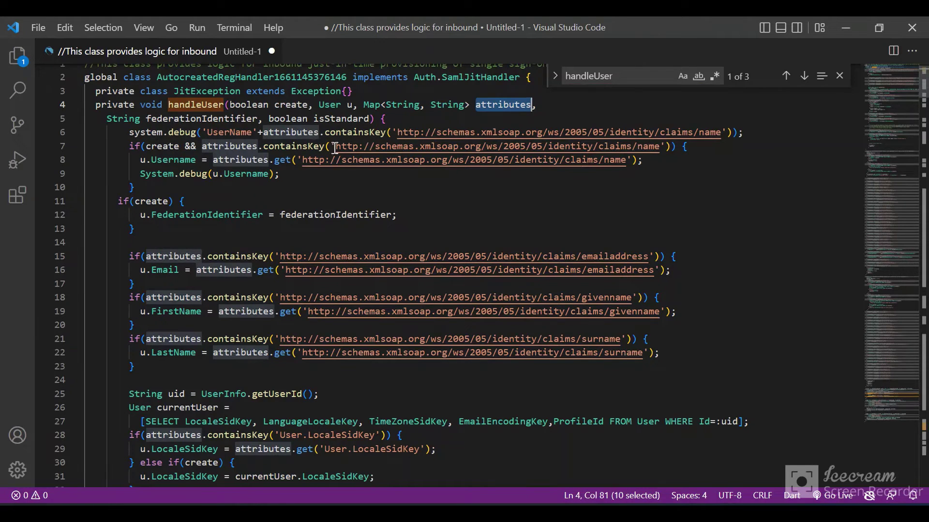
{"action": "left_click_drag", "start_coordinate": [334, 147], "coordinate": [657, 147]}
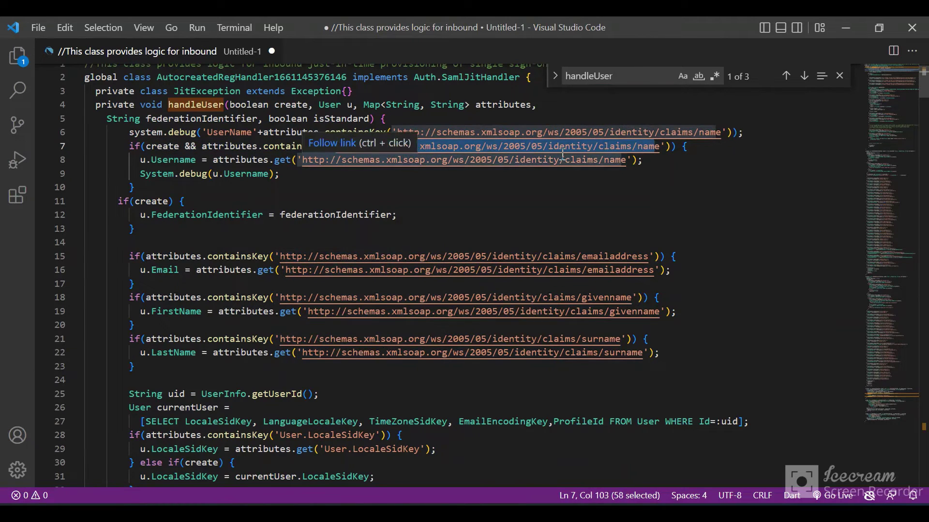
{"action": "scroll", "coordinate": [562, 155], "scroll_direction": "down", "scroll_amount": 1}
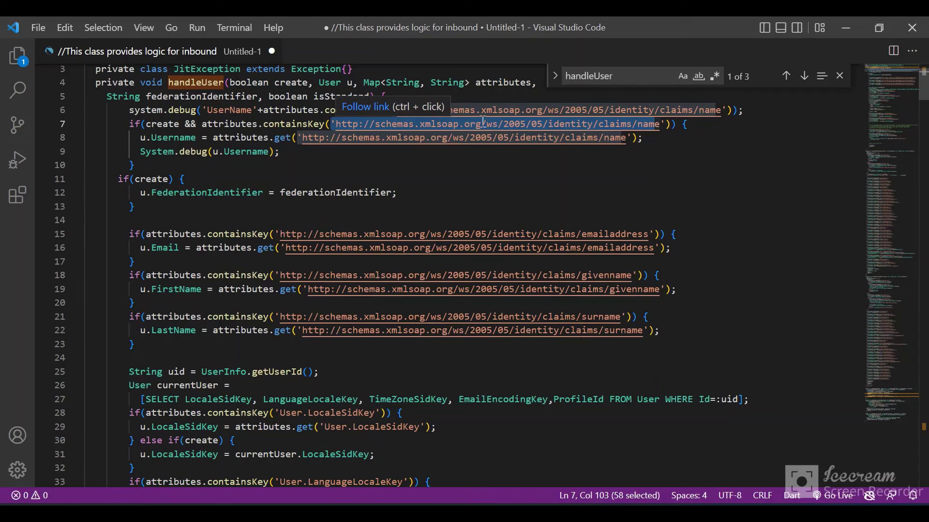
{"action": "left_click", "coordinate": [572, 124]}
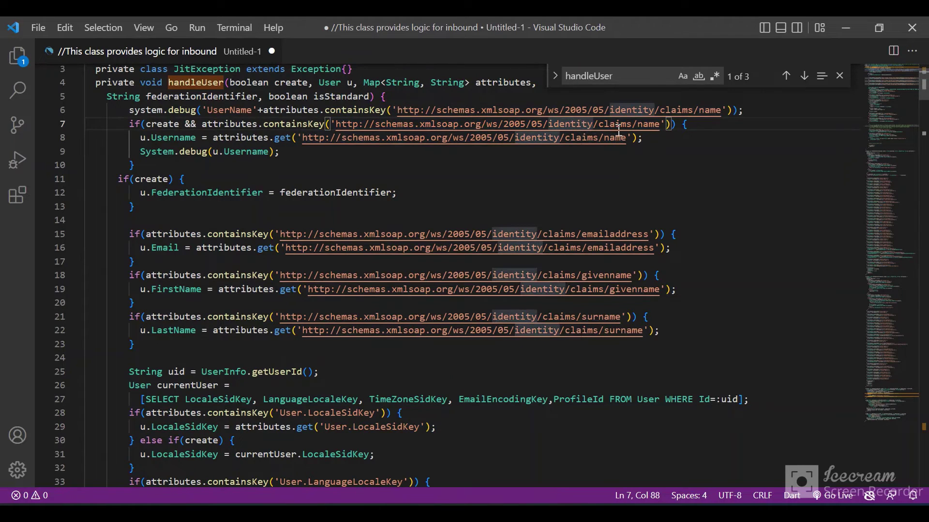
{"action": "double_click", "coordinate": [646, 124]}
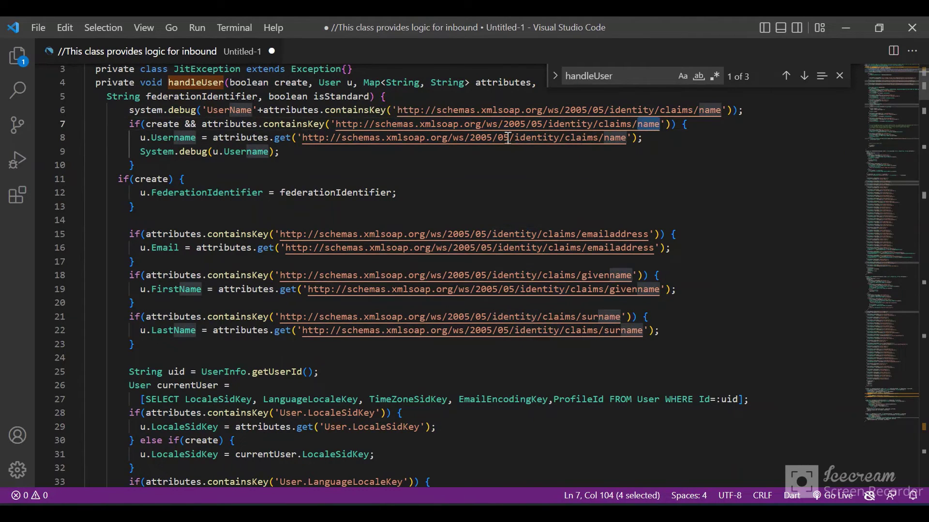
{"action": "double_click", "coordinate": [163, 138]}
Check the emailaddress, givenname-to-FirstName and surname-to-LastName claim mappings.
{"action": "scroll", "coordinate": [222, 221], "scroll_direction": "down", "scroll_amount": 1}
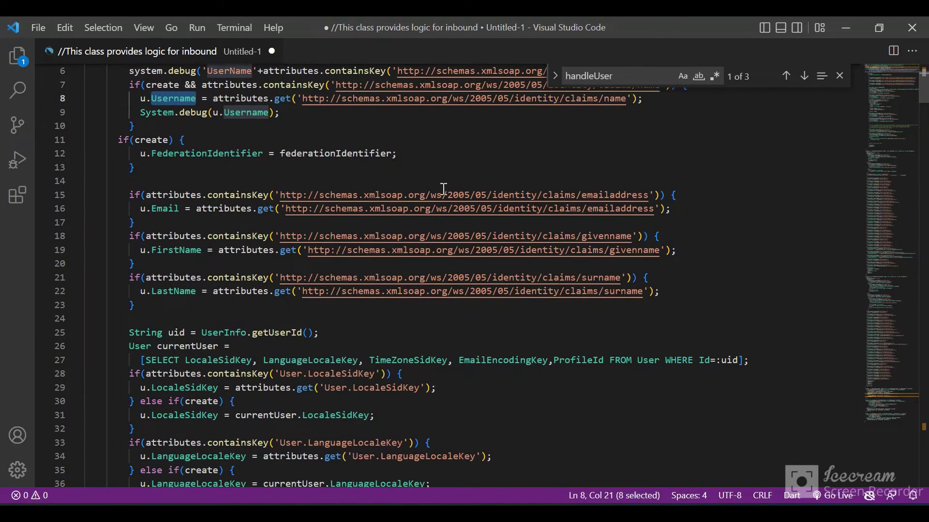
{"action": "double_click", "coordinate": [619, 196]}
{"action": "scroll", "coordinate": [390, 251], "scroll_direction": "down", "scroll_amount": 1}
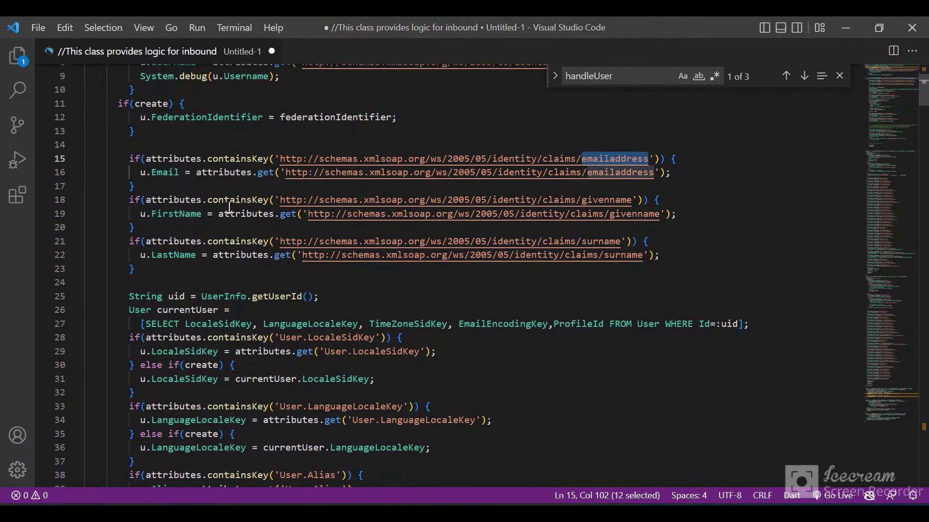
{"action": "double_click", "coordinate": [624, 200]}
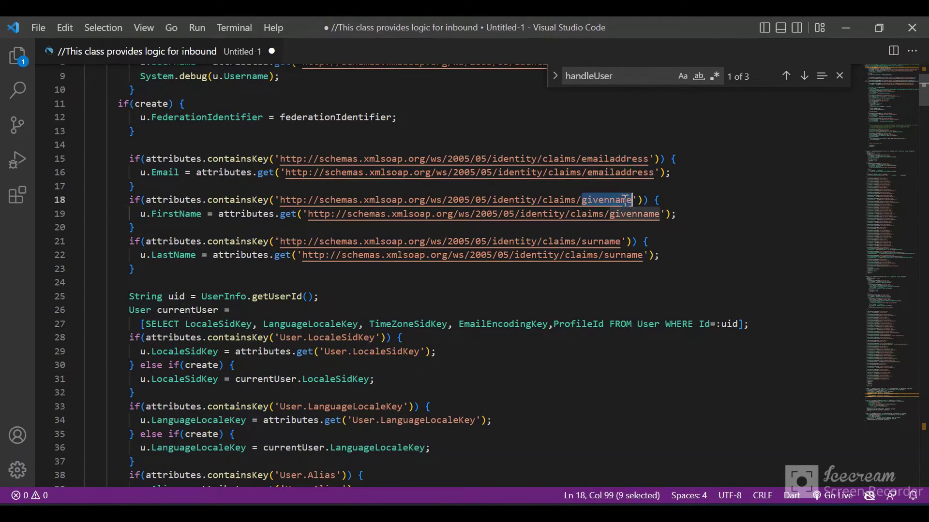
{"action": "double_click", "coordinate": [174, 214]}
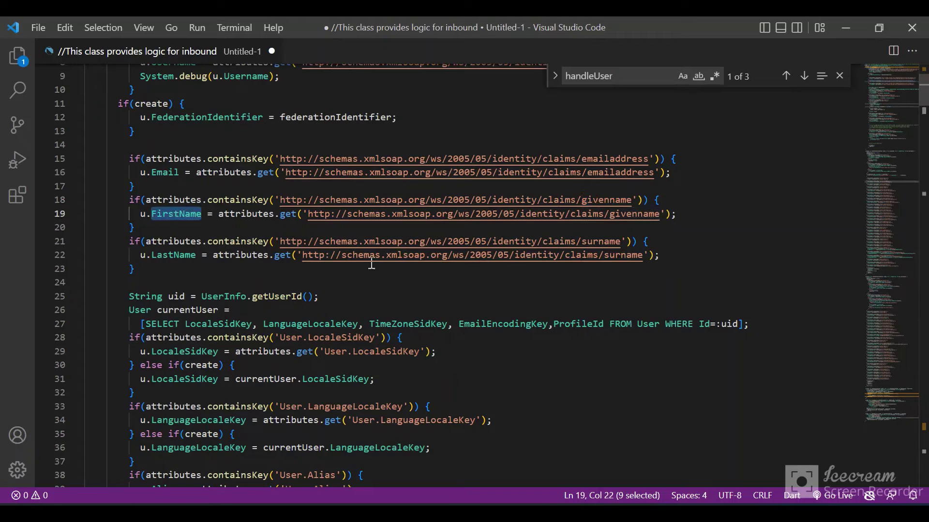
{"action": "left_click", "coordinate": [174, 254]}
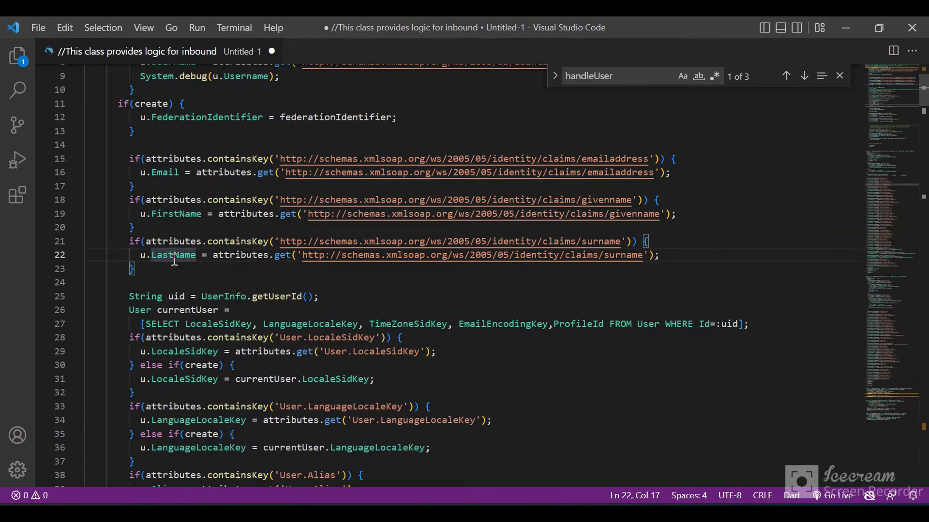
Locate the Standard Platform User profile name and the update(u) call further down.
{"action": "scroll", "coordinate": [175, 260], "scroll_direction": "down", "scroll_amount": 3}
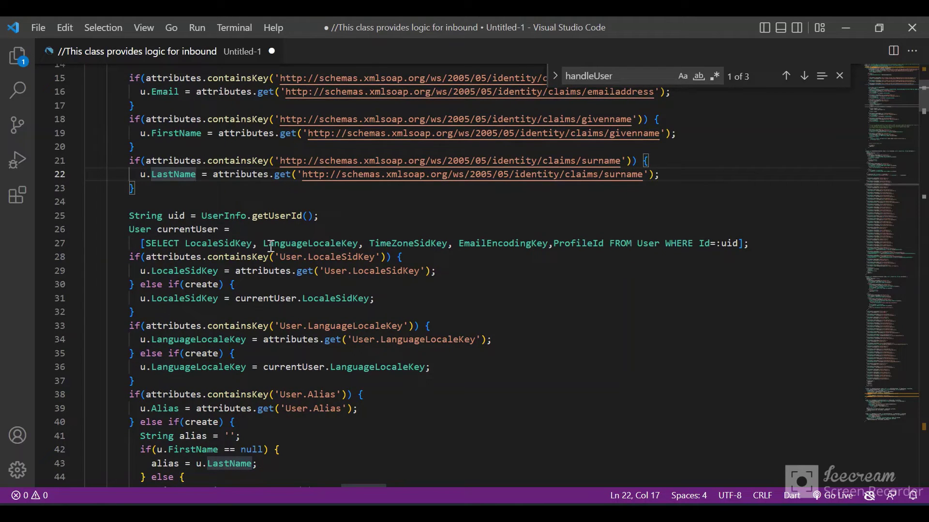
{"action": "scroll", "coordinate": [271, 247], "scroll_direction": "down", "scroll_amount": 1}
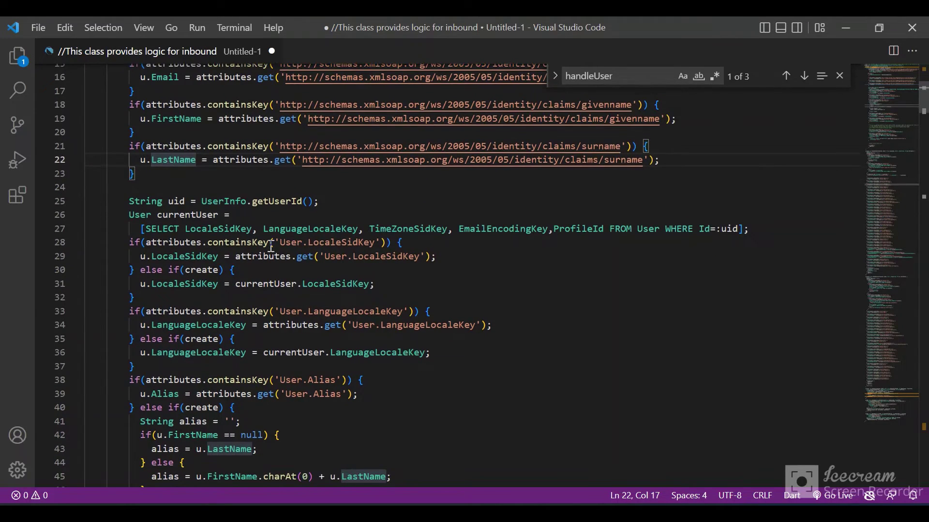
{"action": "scroll", "coordinate": [271, 246], "scroll_direction": "down", "scroll_amount": 1}
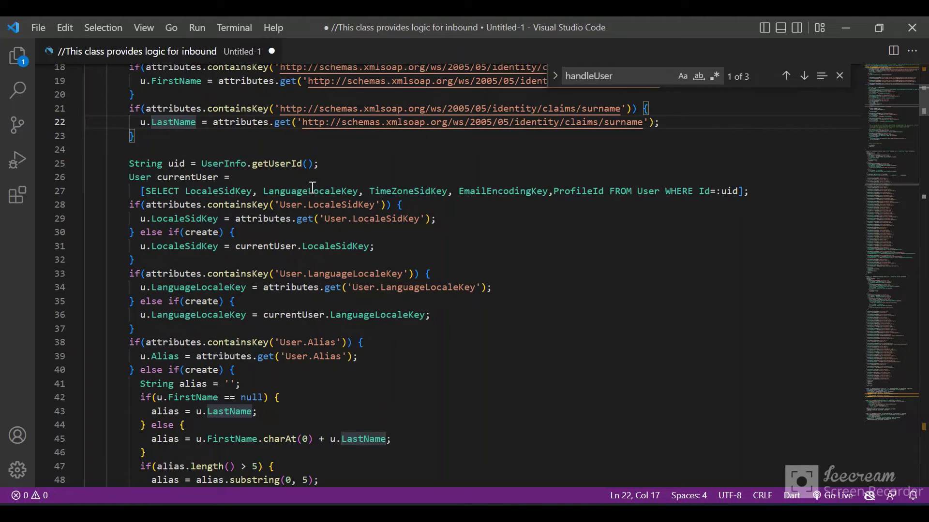
{"action": "scroll", "coordinate": [313, 188], "scroll_direction": "down", "scroll_amount": 2}
{"action": "scroll", "coordinate": [312, 188], "scroll_direction": "down", "scroll_amount": 1}
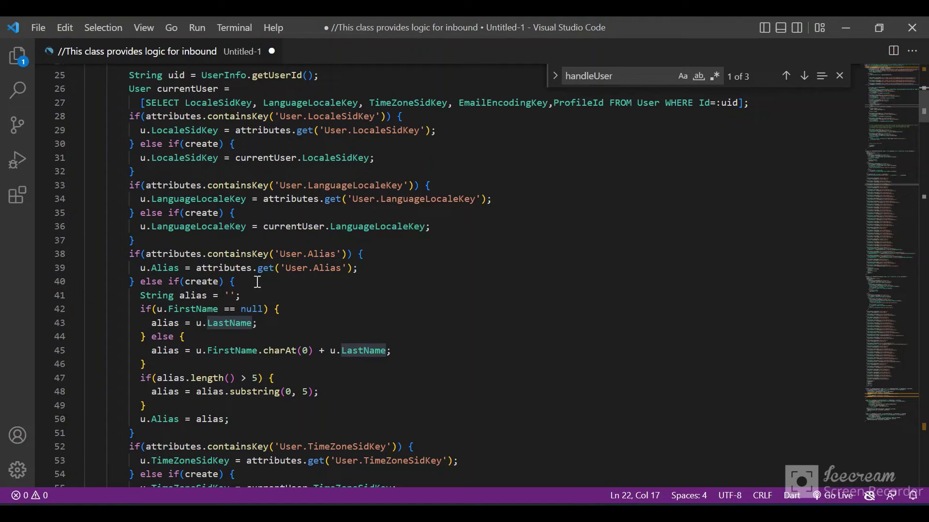
{"action": "scroll", "coordinate": [258, 282], "scroll_direction": "down", "scroll_amount": 3}
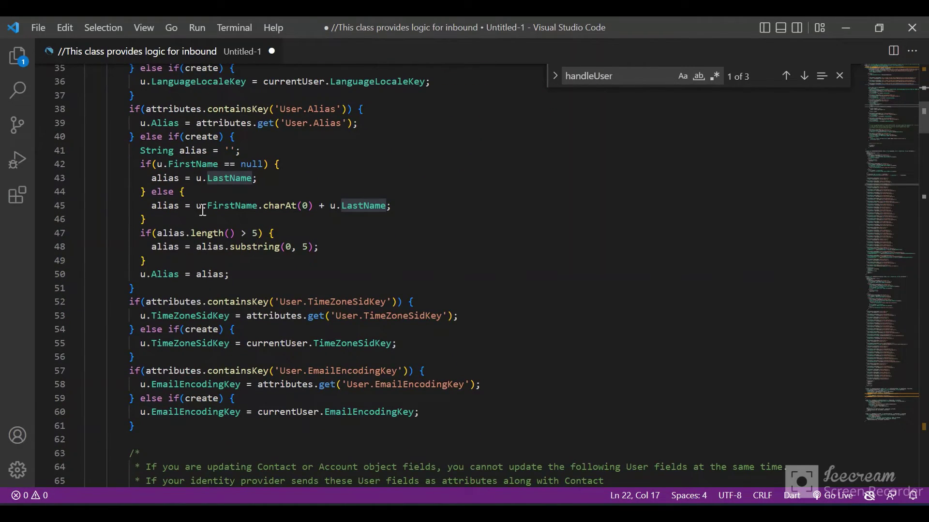
{"action": "scroll", "coordinate": [203, 211], "scroll_direction": "down", "scroll_amount": 2}
{"action": "scroll", "coordinate": [203, 211], "scroll_direction": "down", "scroll_amount": 7}
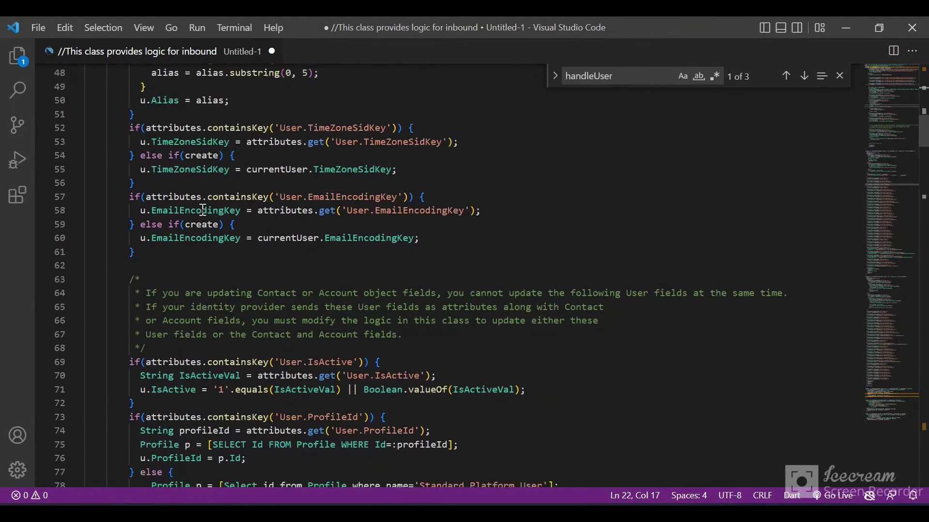
{"action": "scroll", "coordinate": [203, 210], "scroll_direction": "down", "scroll_amount": 1}
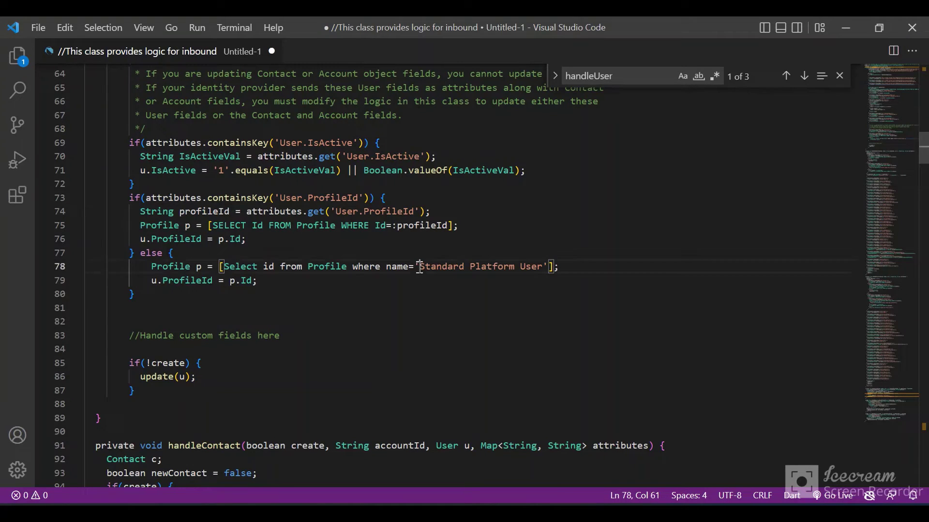
{"action": "left_click_drag", "start_coordinate": [419, 266], "coordinate": [545, 264]}
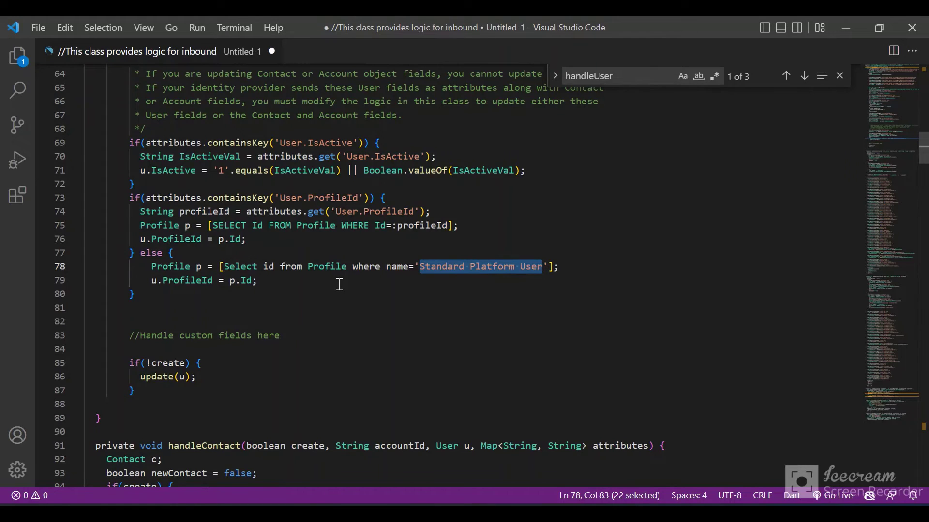
{"action": "scroll", "coordinate": [339, 285], "scroll_direction": "down", "scroll_amount": 2}
{"action": "left_click", "coordinate": [219, 264]}
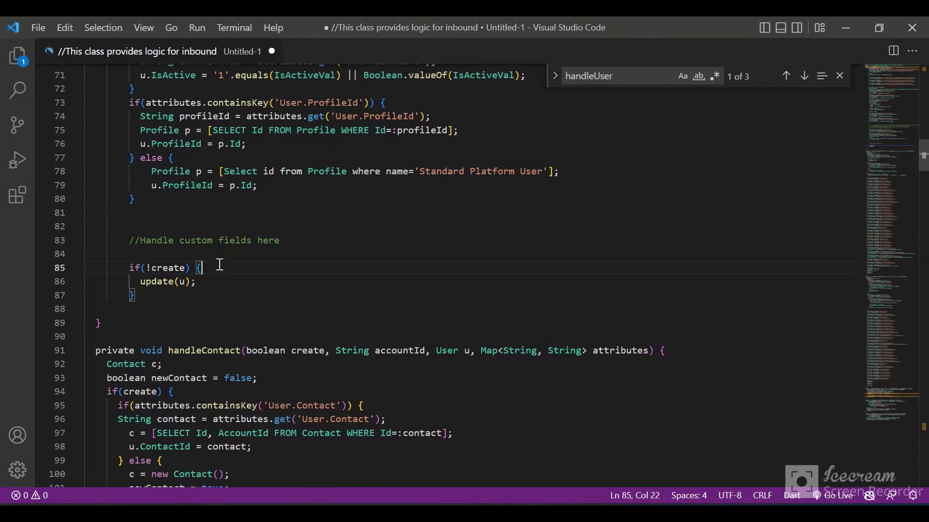
{"action": "double_click", "coordinate": [163, 283]}
Check createUser's User and updateUser's void return types, then select the code from line 370 up to line 3.
{"action": "scroll", "coordinate": [249, 361], "scroll_direction": "down", "scroll_amount": 5}
{"action": "scroll", "coordinate": [249, 360], "scroll_direction": "down", "scroll_amount": 20}
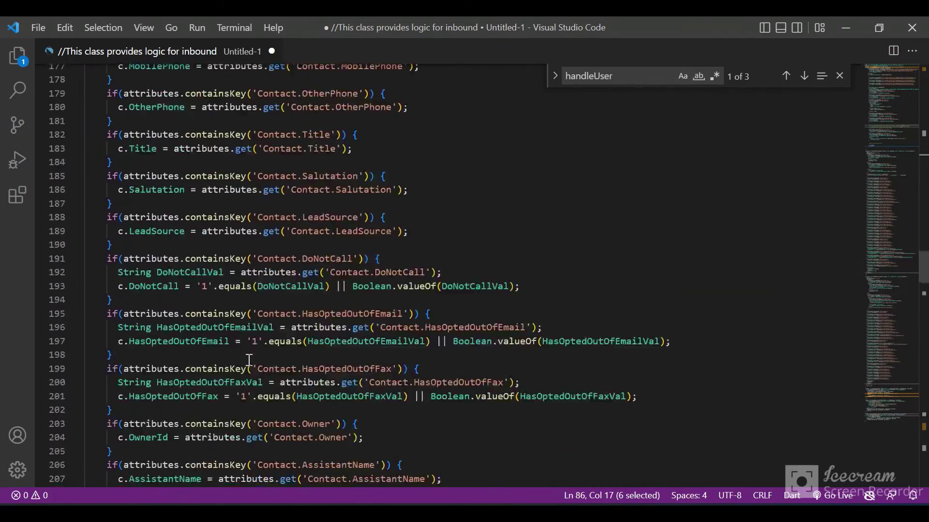
{"action": "scroll", "coordinate": [249, 360], "scroll_direction": "down", "scroll_amount": 7}
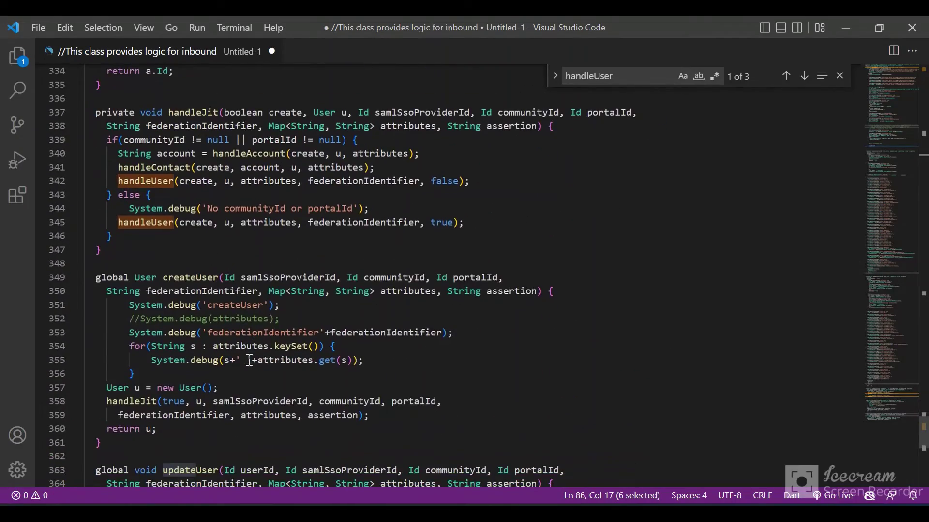
{"action": "scroll", "coordinate": [224, 288], "scroll_direction": "down", "scroll_amount": 1}
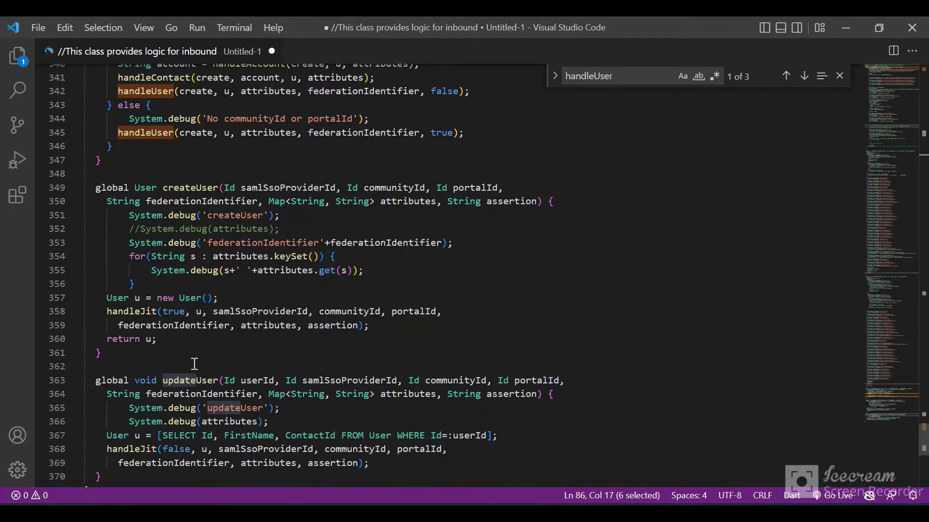
{"action": "double_click", "coordinate": [191, 188]}
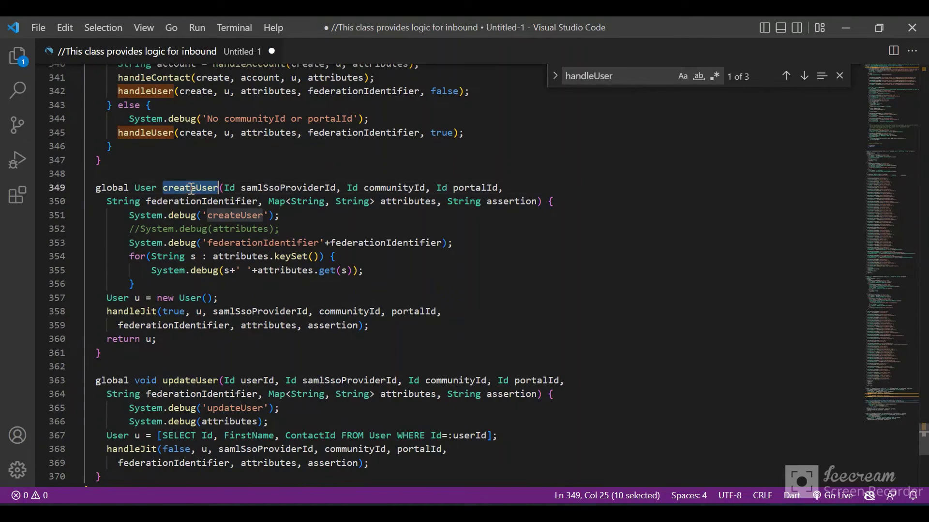
{"action": "double_click", "coordinate": [145, 189]}
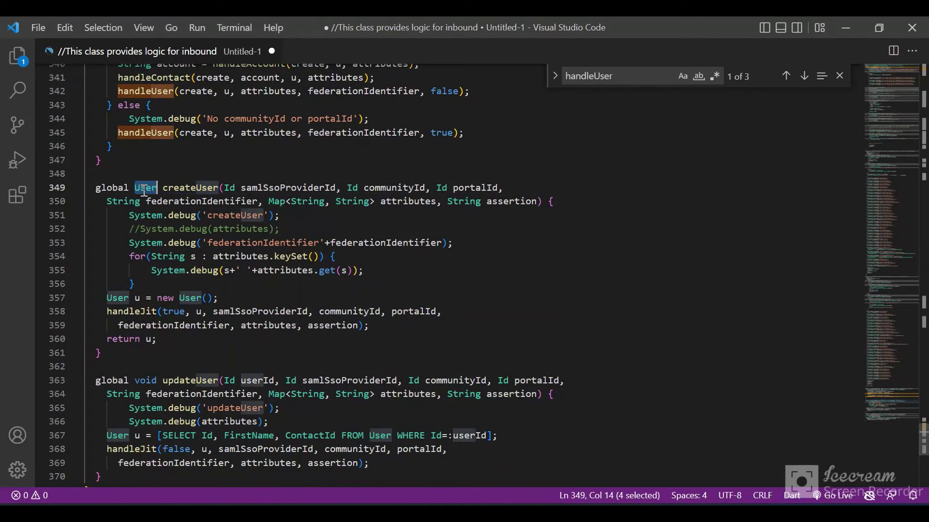
{"action": "double_click", "coordinate": [180, 381]}
{"action": "scroll", "coordinate": [179, 379], "scroll_direction": "down", "scroll_amount": 3}
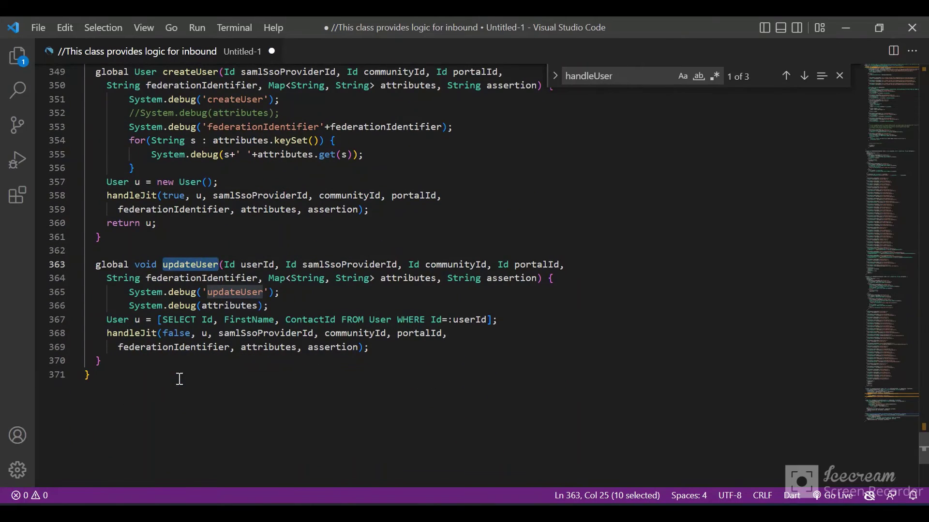
{"action": "double_click", "coordinate": [148, 264]}
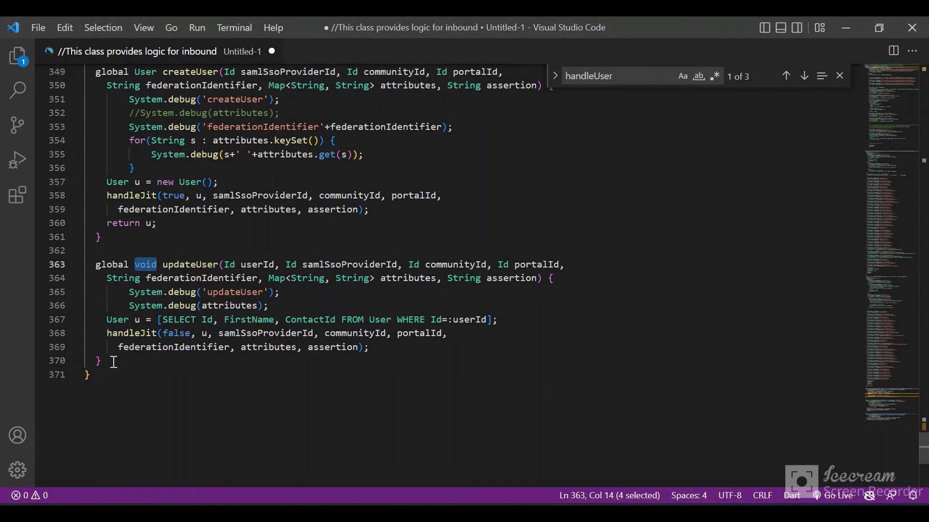
{"action": "scroll", "coordinate": [114, 358], "scroll_direction": "up", "scroll_amount": 1}
{"action": "left_click_drag", "start_coordinate": [115, 383], "coordinate": [58, 116]}
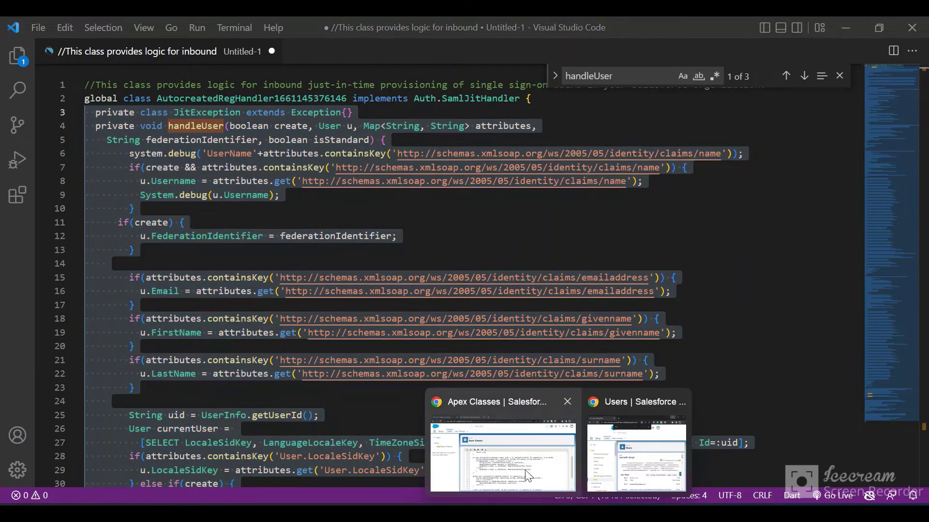
{"action": "left_click", "coordinate": [516, 462]}
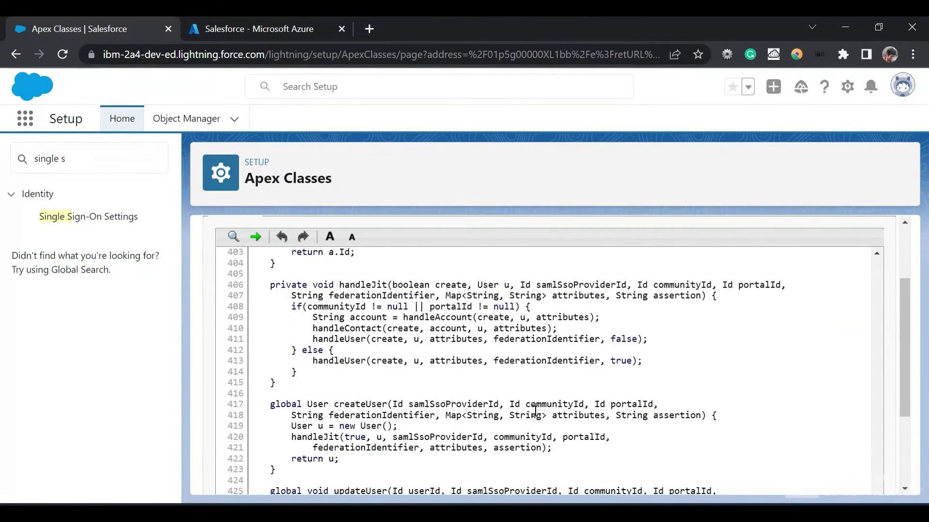
{"action": "scroll", "coordinate": [535, 410], "scroll_direction": "down", "scroll_amount": 3}
{"action": "left_click_drag", "start_coordinate": [344, 402], "coordinate": [248, 272]}
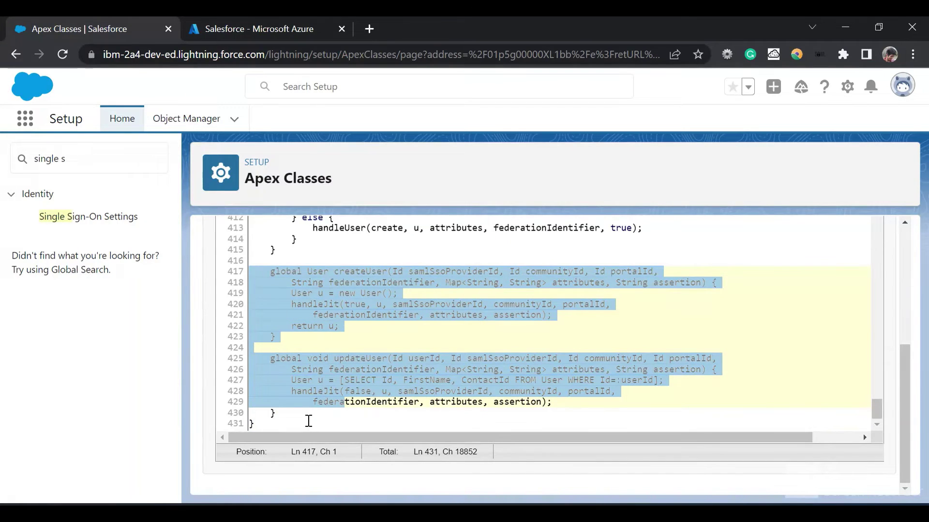
{"action": "left_click", "coordinate": [308, 421]}
{"action": "left_click_drag", "start_coordinate": [306, 418], "coordinate": [230, 384]}
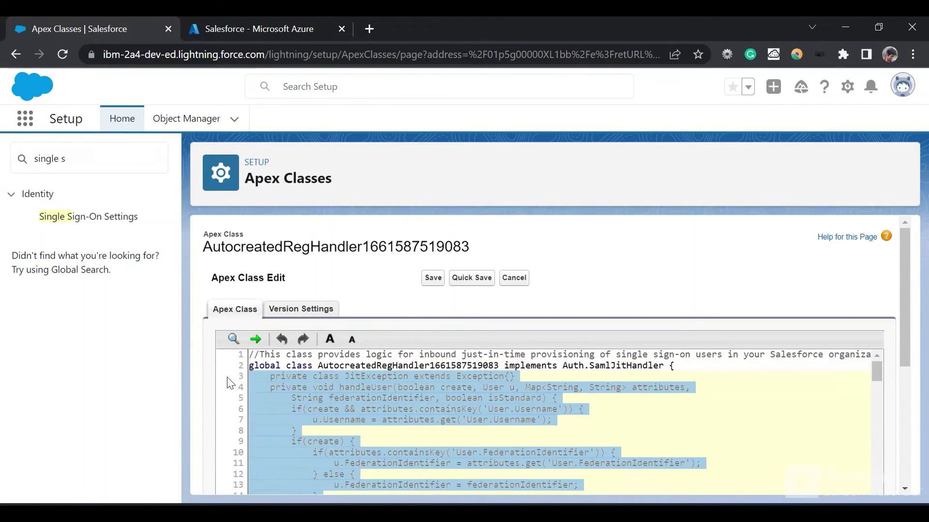
{"action": "key", "text": "ctrl+v"}
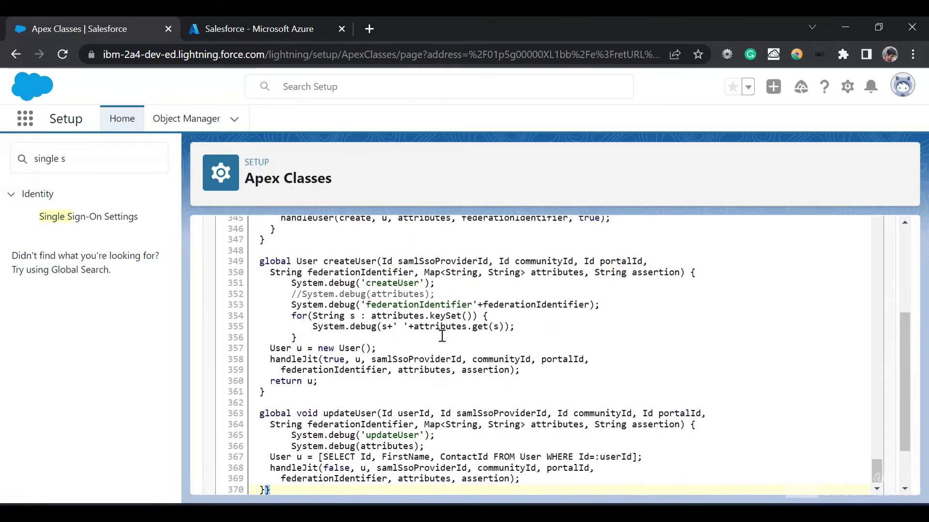
{"action": "key", "text": "Return"}
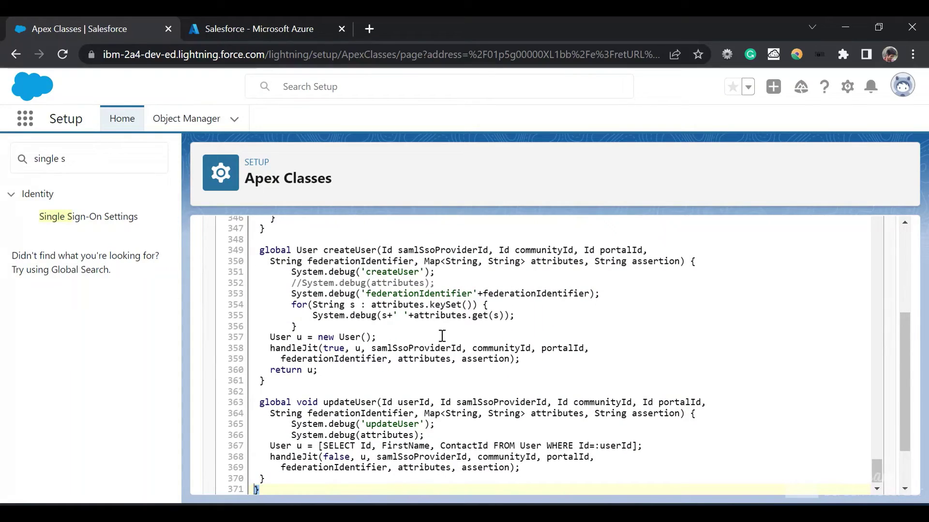
{"action": "scroll", "coordinate": [441, 336], "scroll_direction": "up", "scroll_amount": 20}
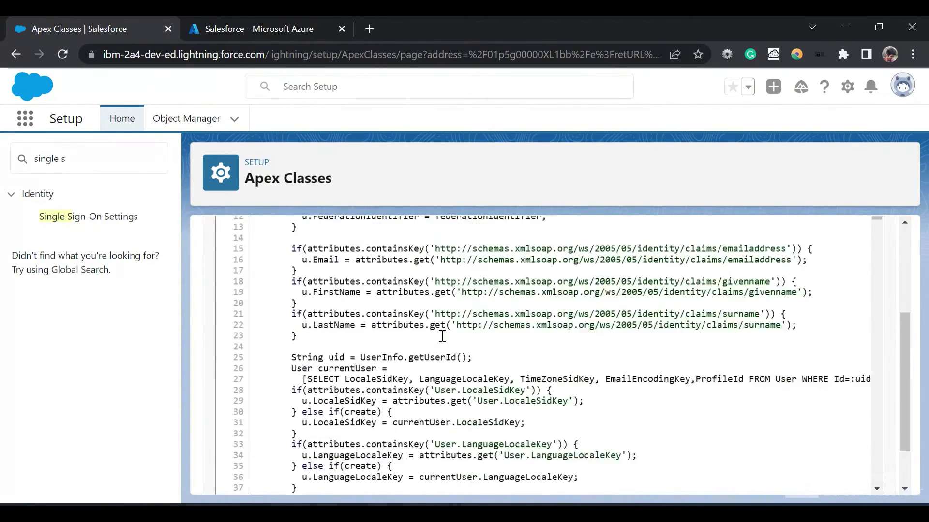
{"action": "scroll", "coordinate": [441, 336], "scroll_direction": "up", "scroll_amount": 6}
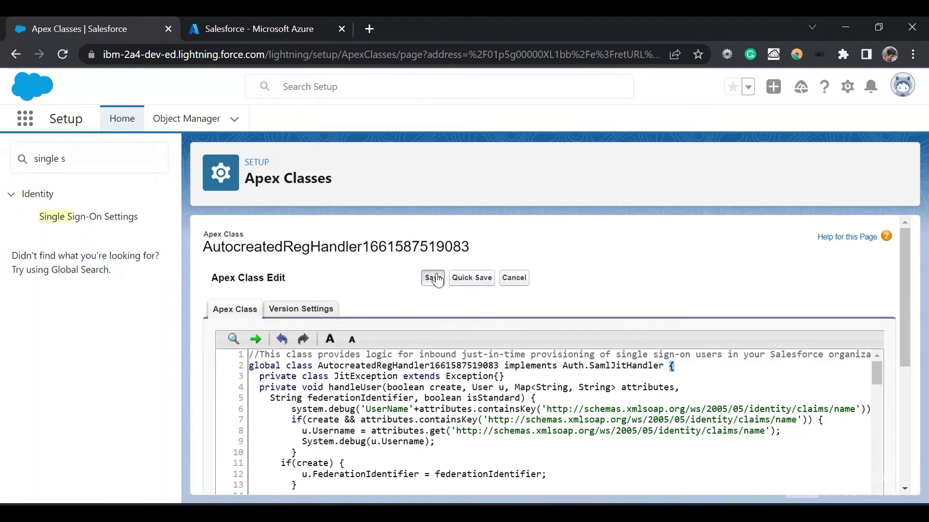
{"action": "left_click", "coordinate": [437, 279]}
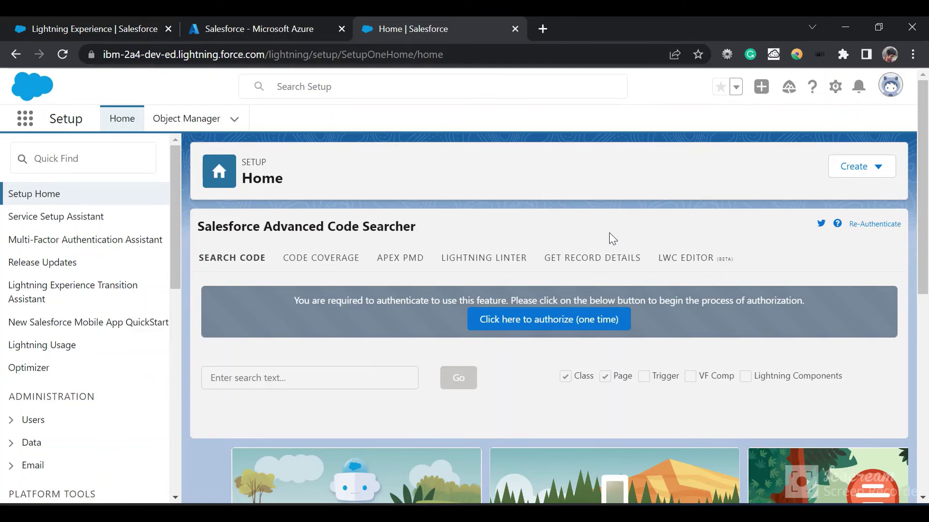
Find 'my dom' in the Setup search and open the My Domain settings page.
{"action": "left_click", "coordinate": [114, 160]}
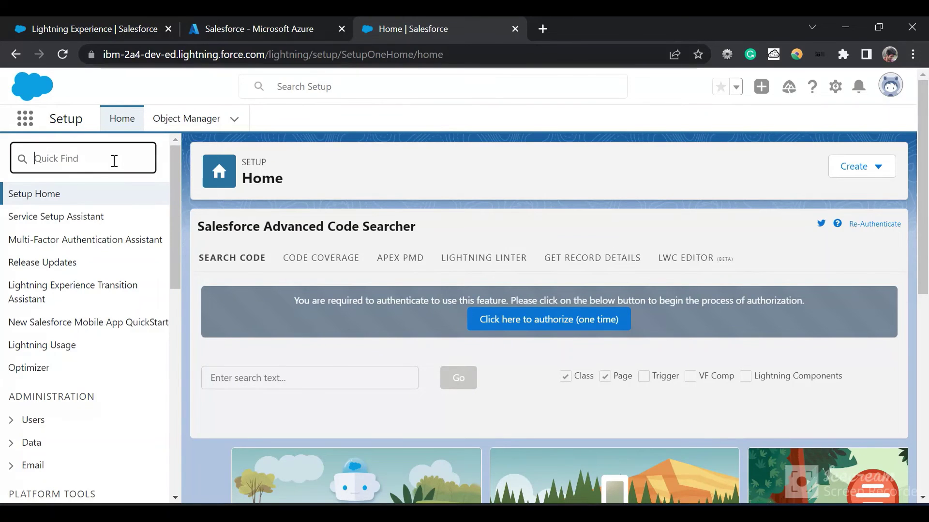
{"action": "type", "text": "m"}
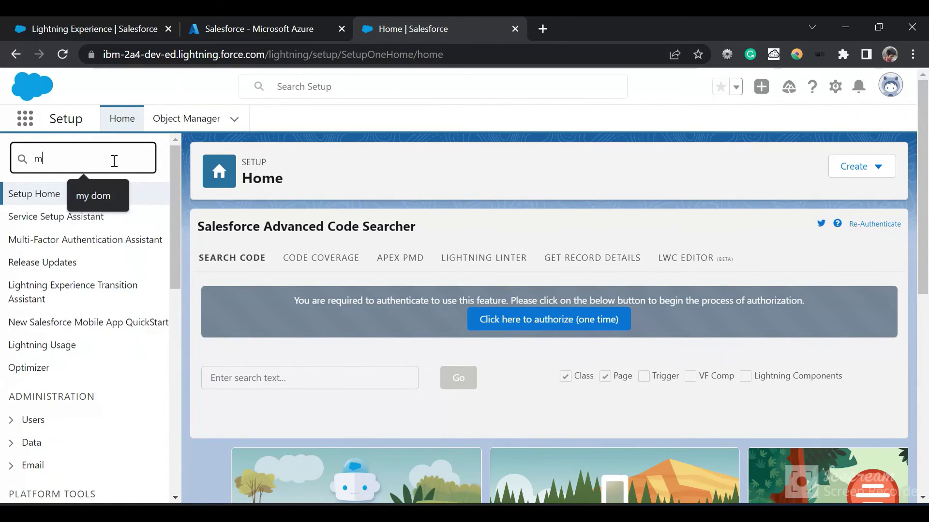
{"action": "type", "text": "y dom"}
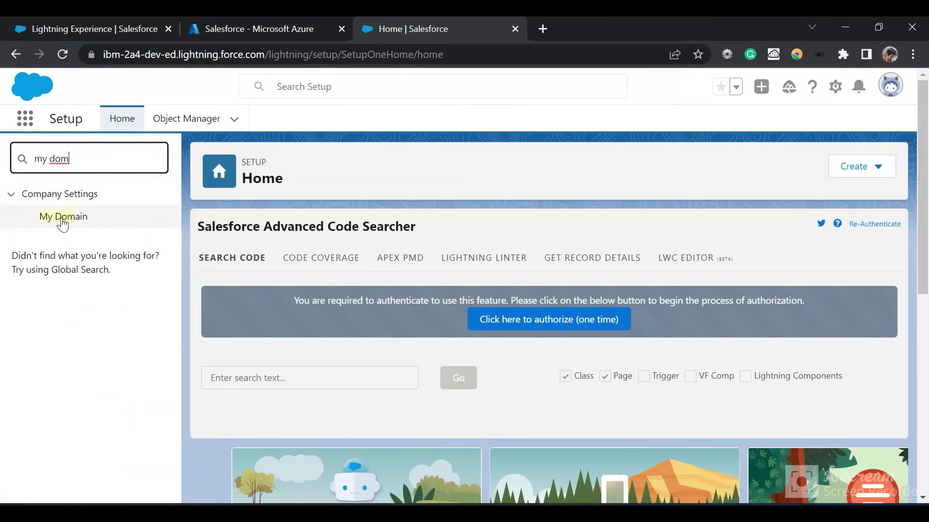
{"action": "left_click", "coordinate": [62, 218]}
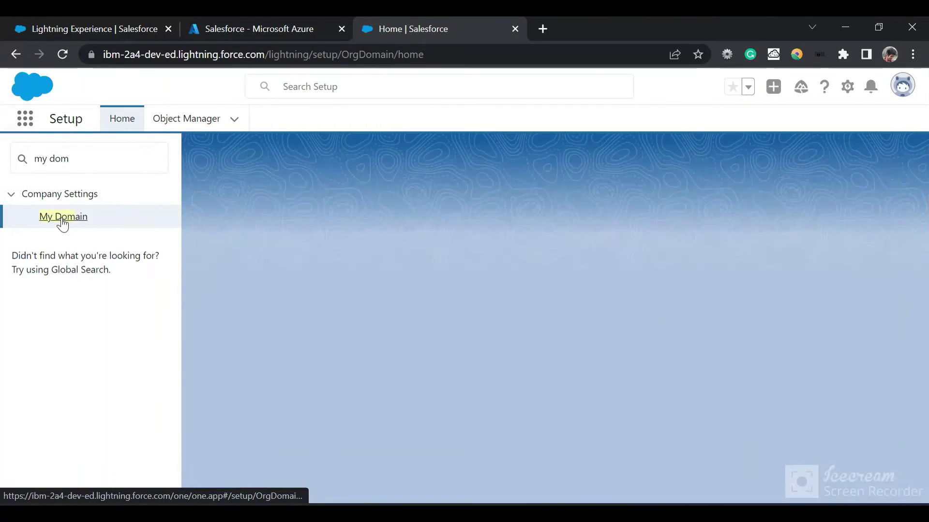
{"action": "scroll", "coordinate": [328, 260], "scroll_direction": "down", "scroll_amount": 10}
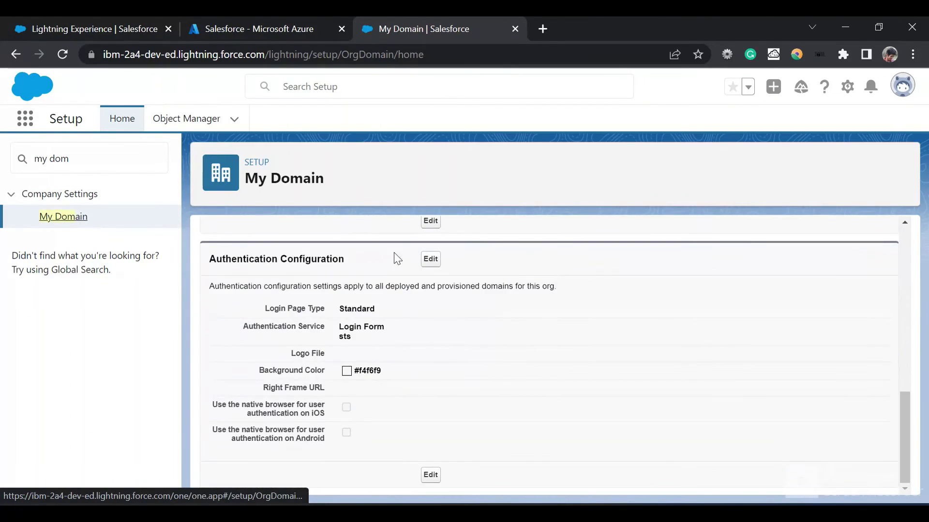
Edit the Authentication Configuration so Login Form and sts are both checked, and save it.
{"action": "left_click", "coordinate": [429, 261]}
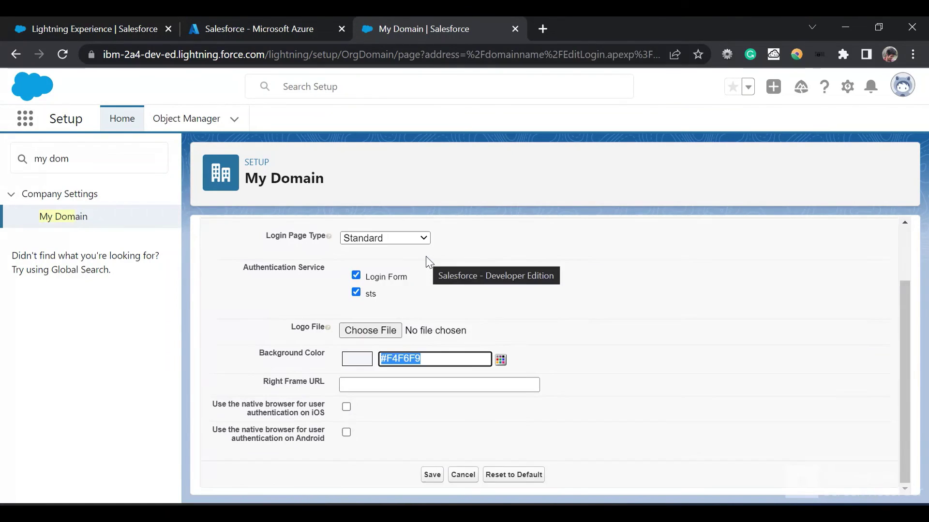
{"action": "left_click", "coordinate": [356, 293]}
{"action": "left_click", "coordinate": [356, 293]}
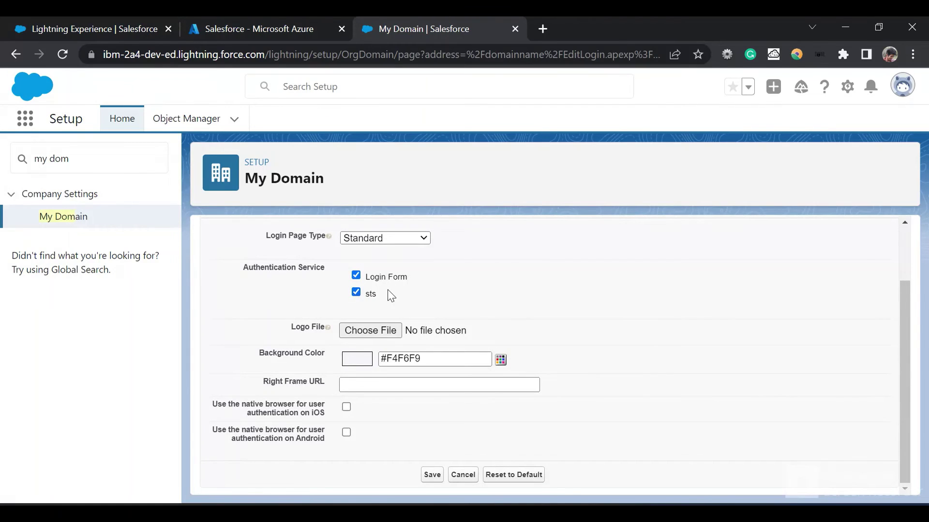
{"action": "double_click", "coordinate": [366, 295]}
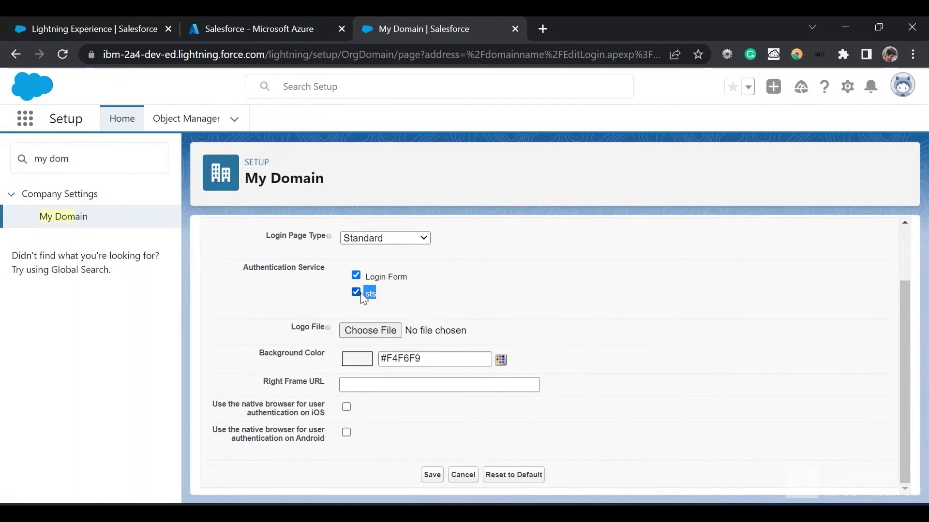
{"action": "scroll", "coordinate": [392, 279], "scroll_direction": "up", "scroll_amount": 2}
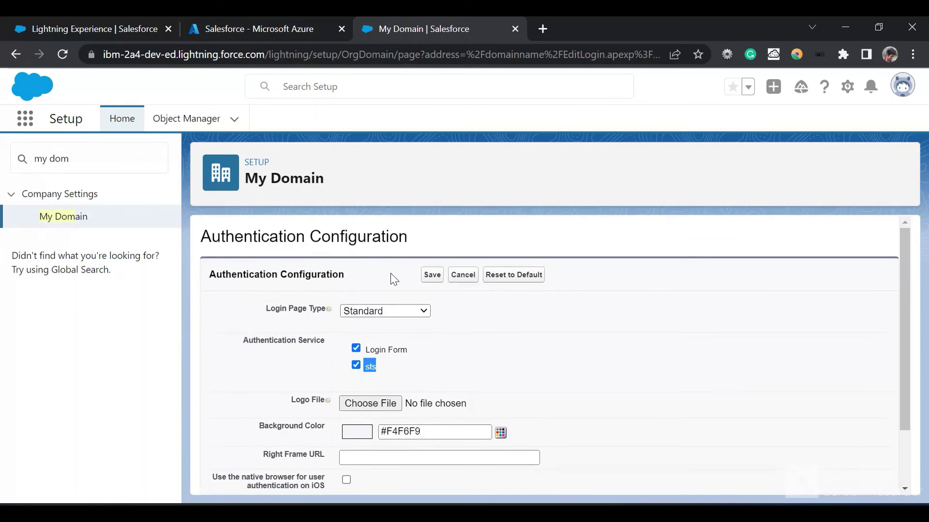
{"action": "right_click", "coordinate": [430, 285]}
{"action": "key", "text": "Escape"}
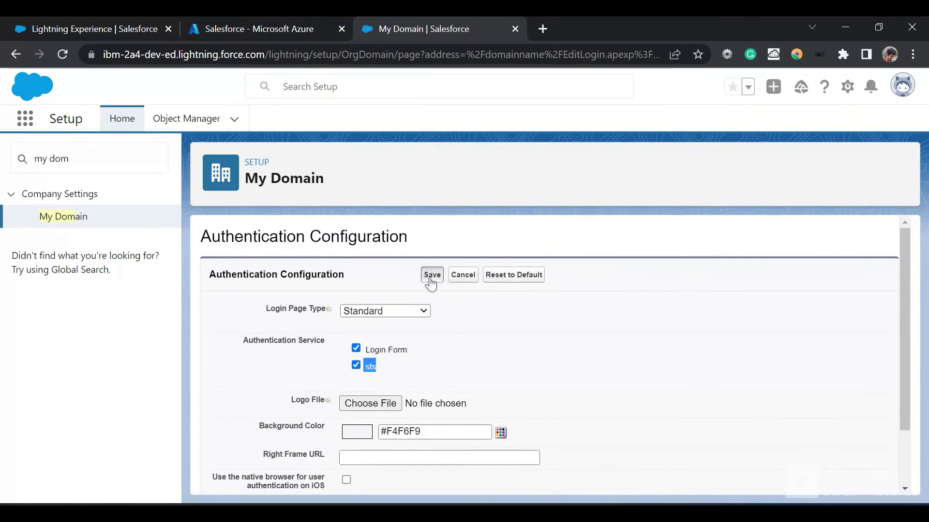
{"action": "left_click", "coordinate": [430, 280]}
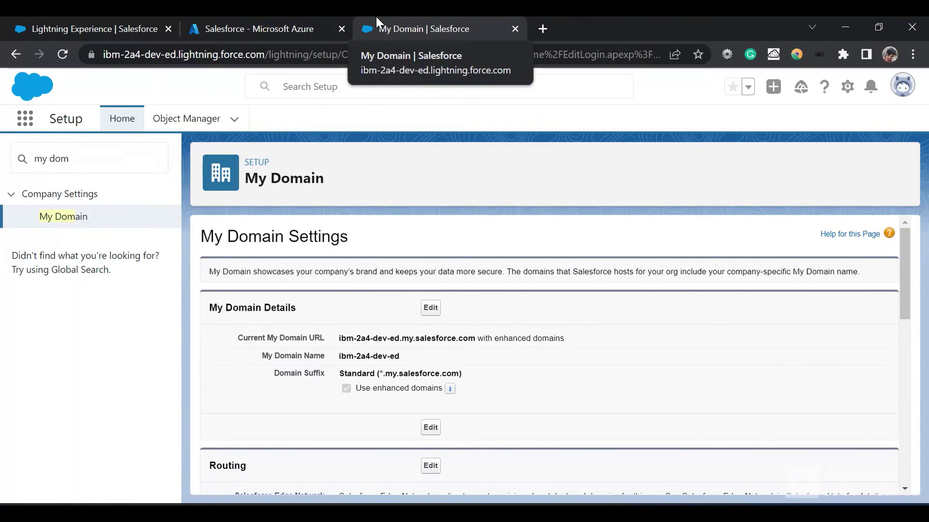
Log out of Salesforce from the user account panel.
{"action": "left_click", "coordinate": [282, 17]}
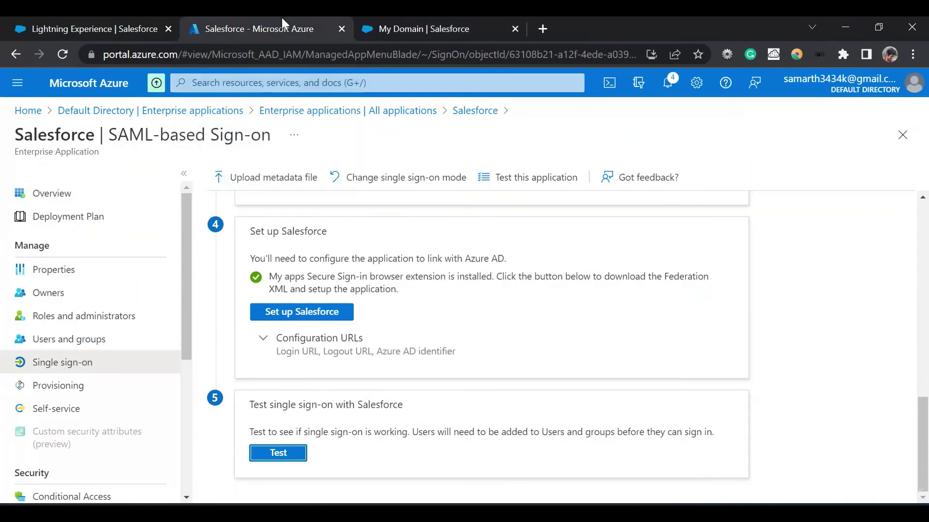
{"action": "left_click", "coordinate": [410, 16]}
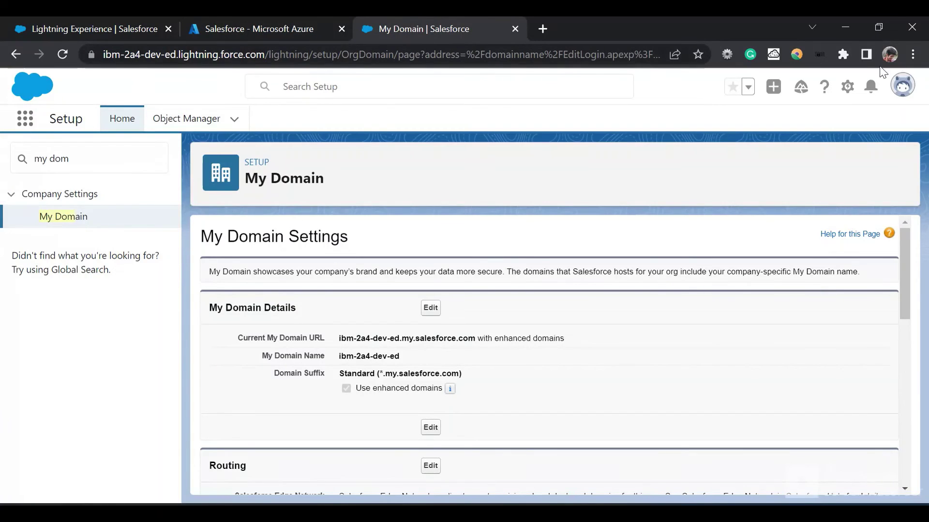
{"action": "left_click", "coordinate": [902, 85]}
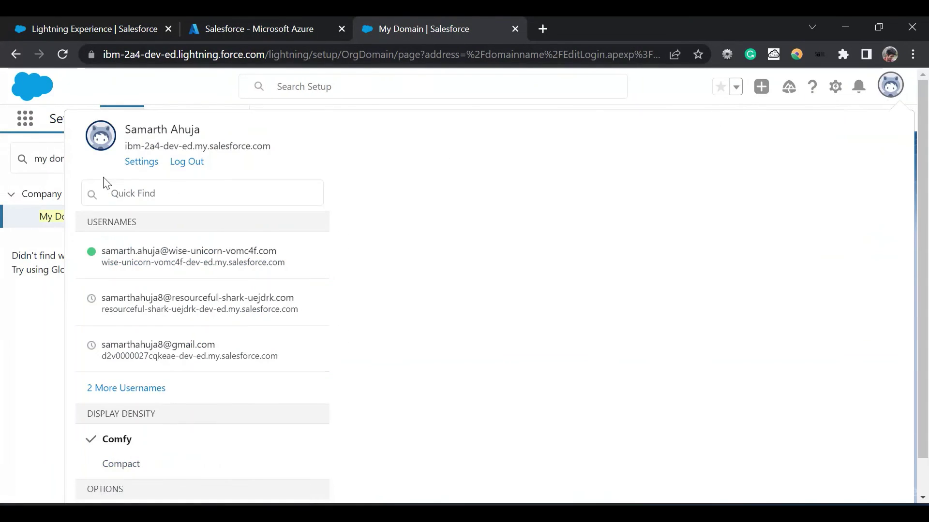
{"action": "left_click", "coordinate": [187, 162]}
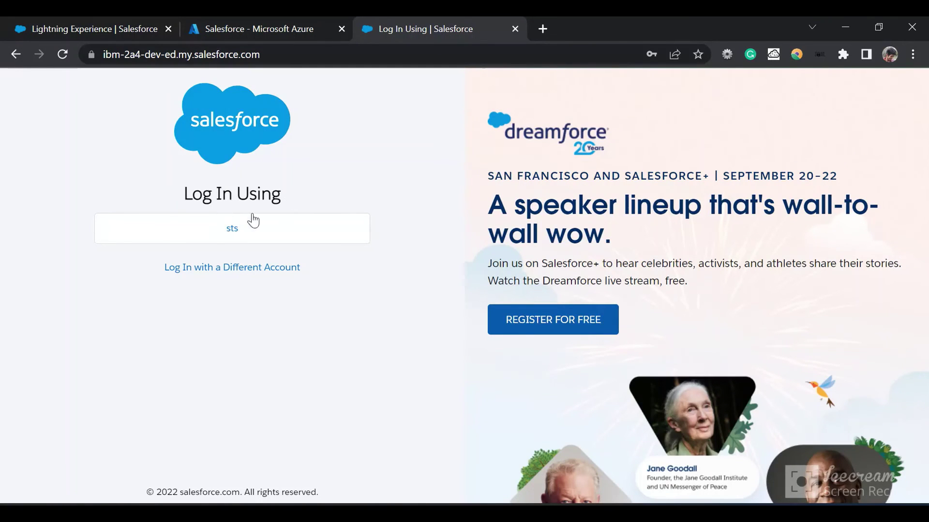
Sign back in through the sts Azure AD option, choosing the Microsoft account.
{"action": "left_click", "coordinate": [228, 269]}
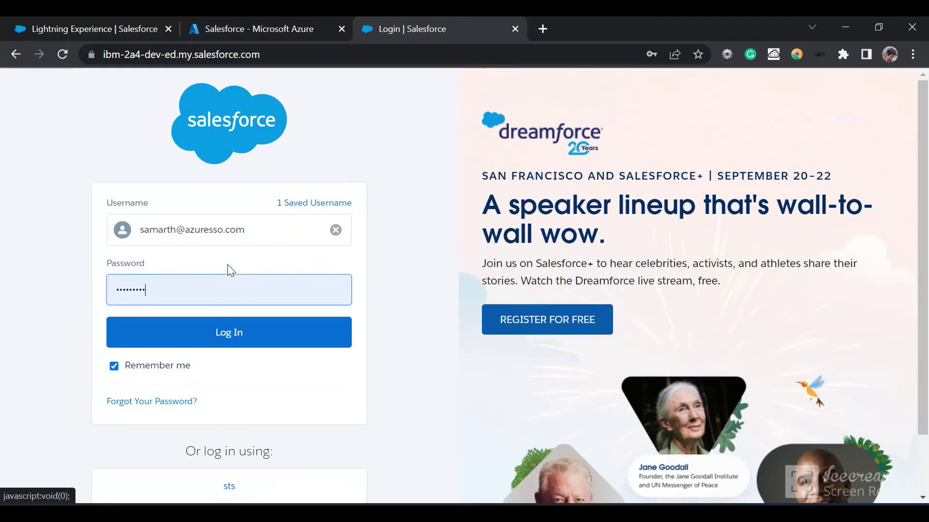
{"action": "scroll", "coordinate": [249, 315], "scroll_direction": "down", "scroll_amount": 1}
{"action": "scroll", "coordinate": [248, 315], "scroll_direction": "up", "scroll_amount": 1}
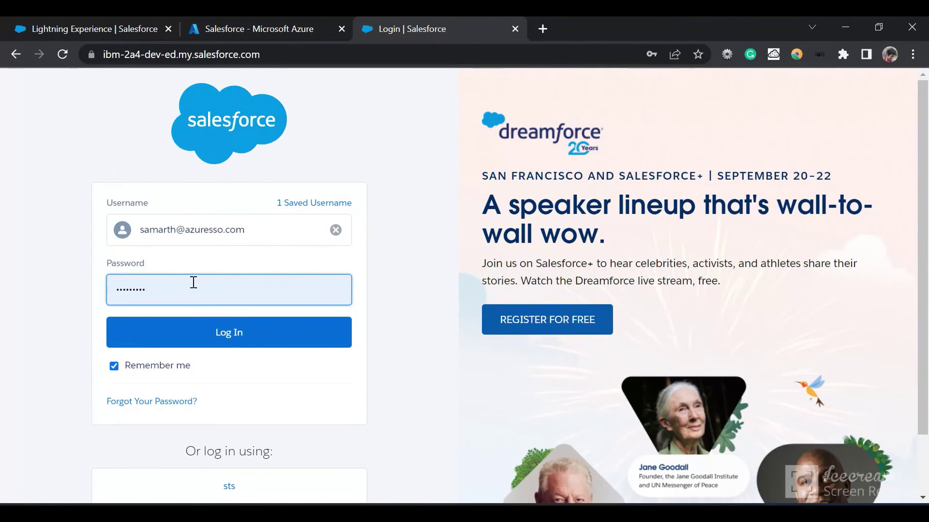
{"action": "scroll", "coordinate": [203, 310], "scroll_direction": "down", "scroll_amount": 1}
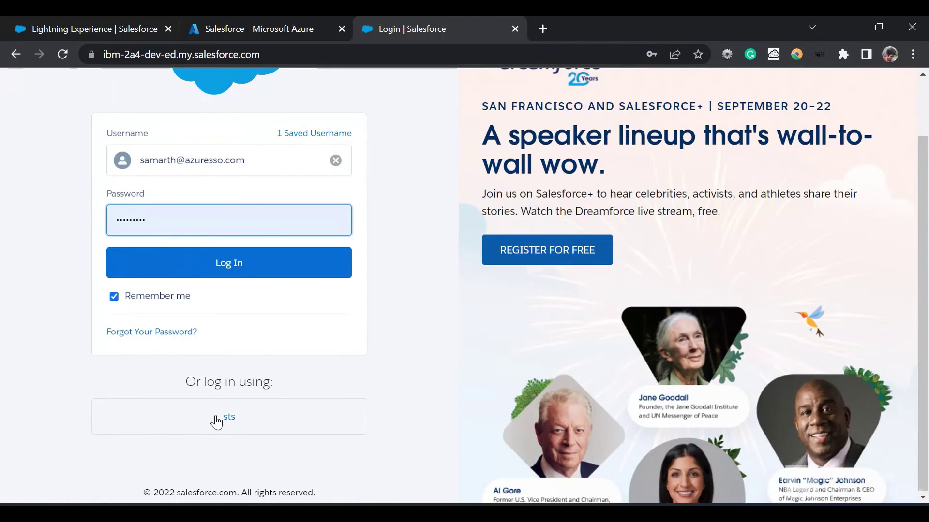
{"action": "left_click", "coordinate": [250, 420]}
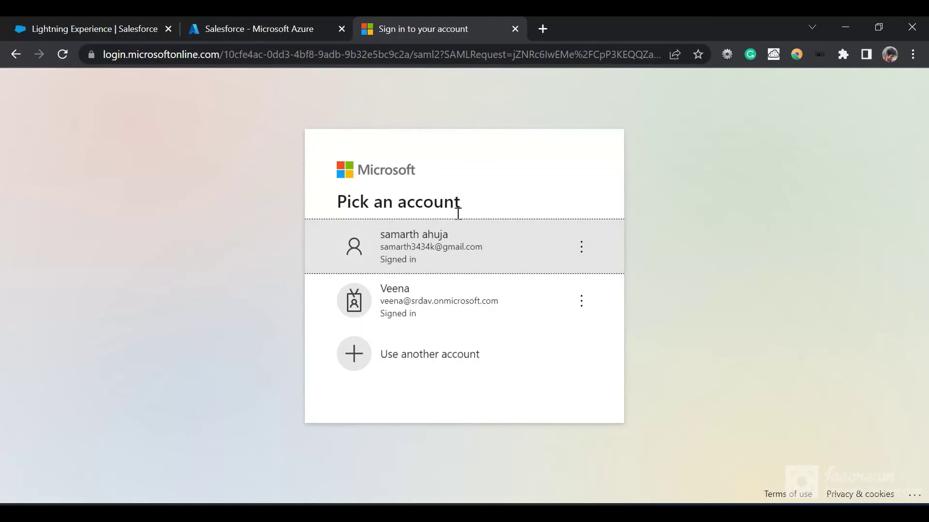
{"action": "left_click", "coordinate": [432, 245]}
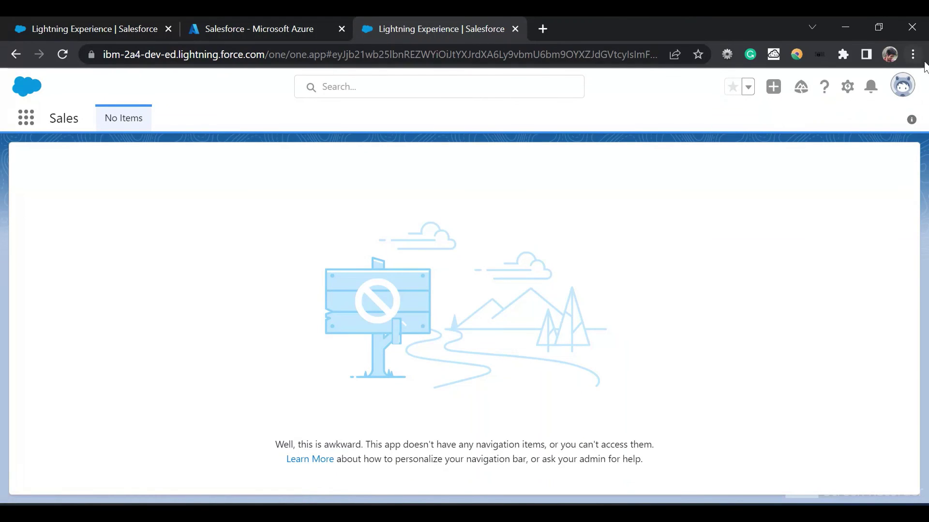
Open the SSO user's detail record and verify Standard Platform User profile and Salesforce Platform license.
{"action": "left_click", "coordinate": [897, 84]}
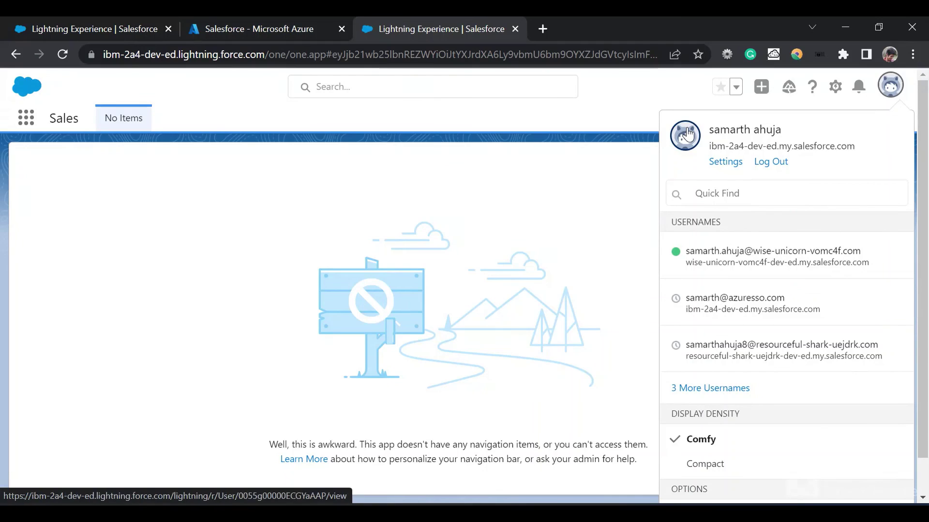
{"action": "left_click", "coordinate": [688, 135]}
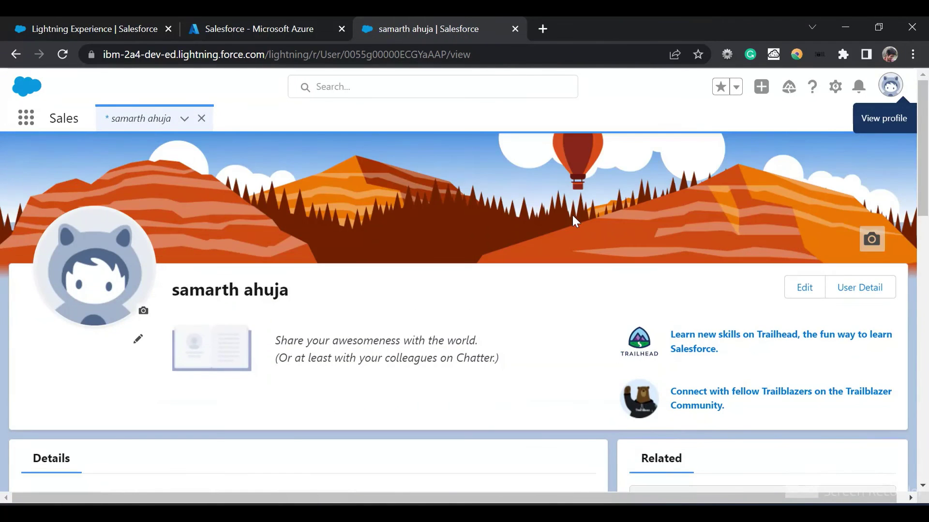
{"action": "left_click", "coordinate": [852, 287]}
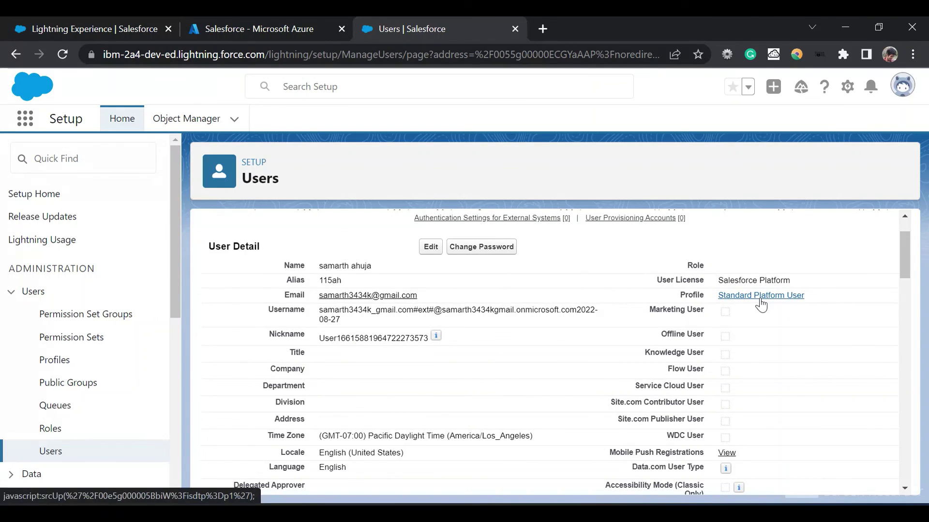
{"action": "scroll", "coordinate": [602, 323], "scroll_direction": "down", "scroll_amount": 1}
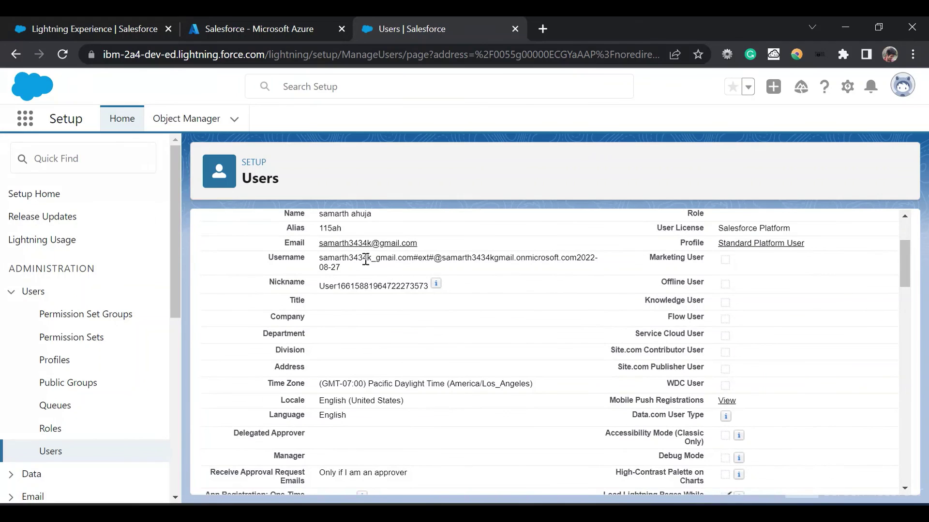
{"action": "scroll", "coordinate": [379, 272], "scroll_direction": "down", "scroll_amount": 1}
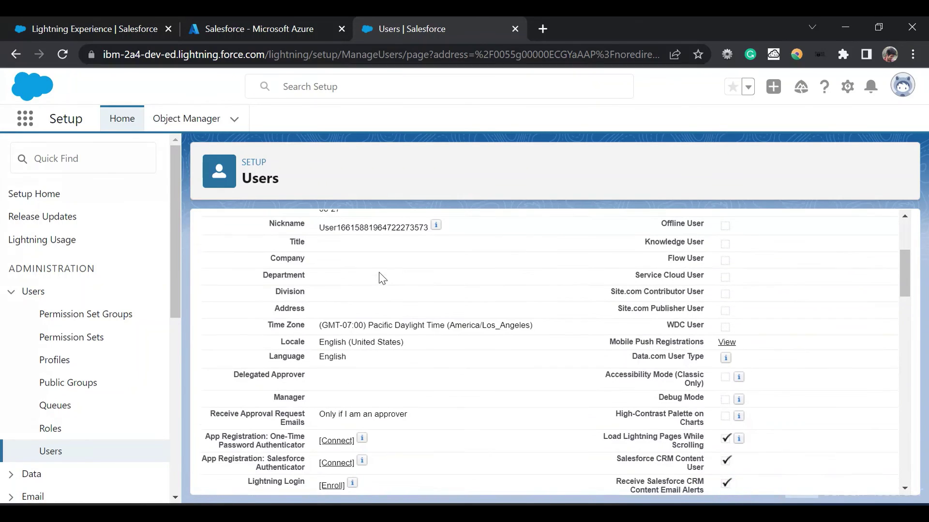
{"action": "scroll", "coordinate": [379, 272], "scroll_direction": "down", "scroll_amount": 1}
{"action": "scroll", "coordinate": [380, 276], "scroll_direction": "down", "scroll_amount": 8}
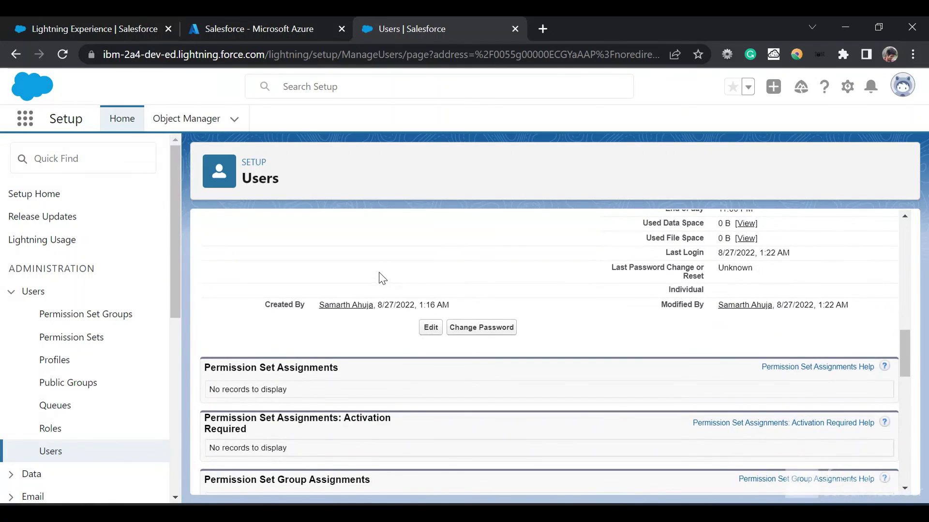
{"action": "scroll", "coordinate": [380, 278], "scroll_direction": "down", "scroll_amount": 7}
{"action": "scroll", "coordinate": [380, 278], "scroll_direction": "up", "scroll_amount": 12}
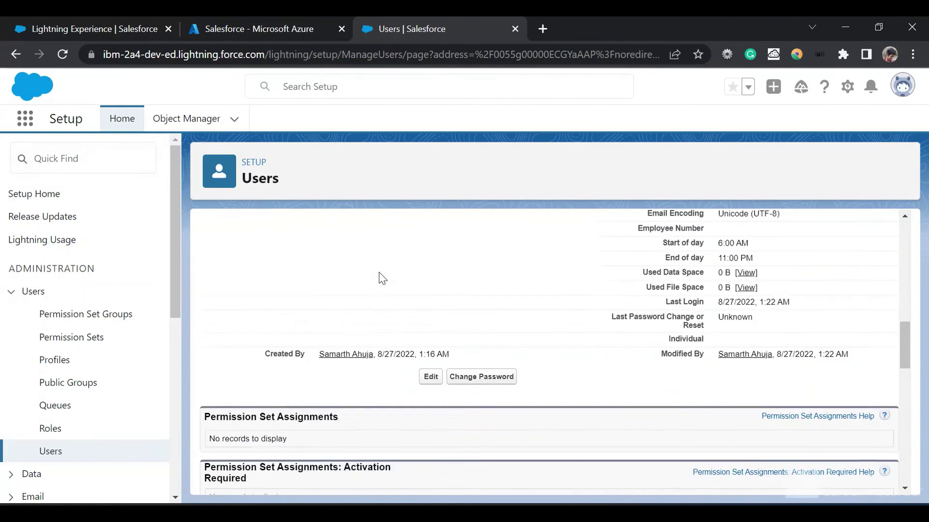
{"action": "scroll", "coordinate": [382, 279], "scroll_direction": "up", "scroll_amount": 10}
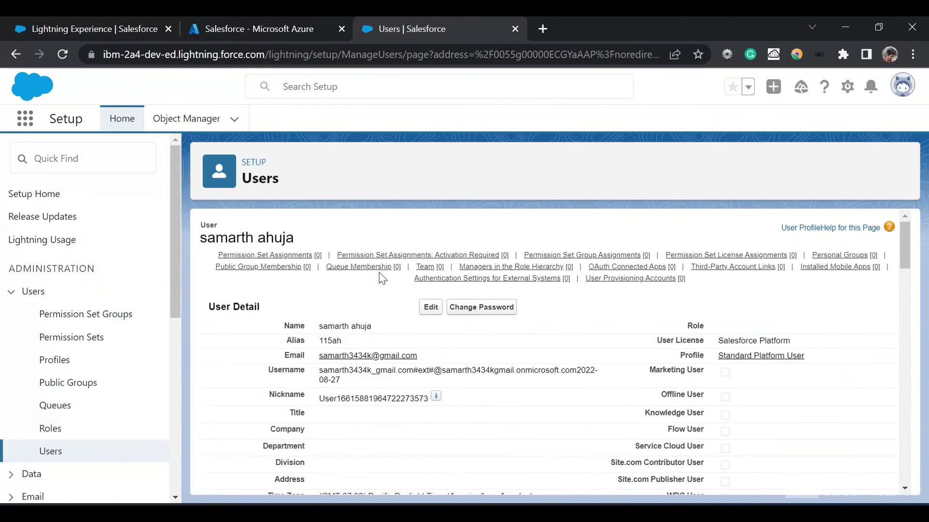